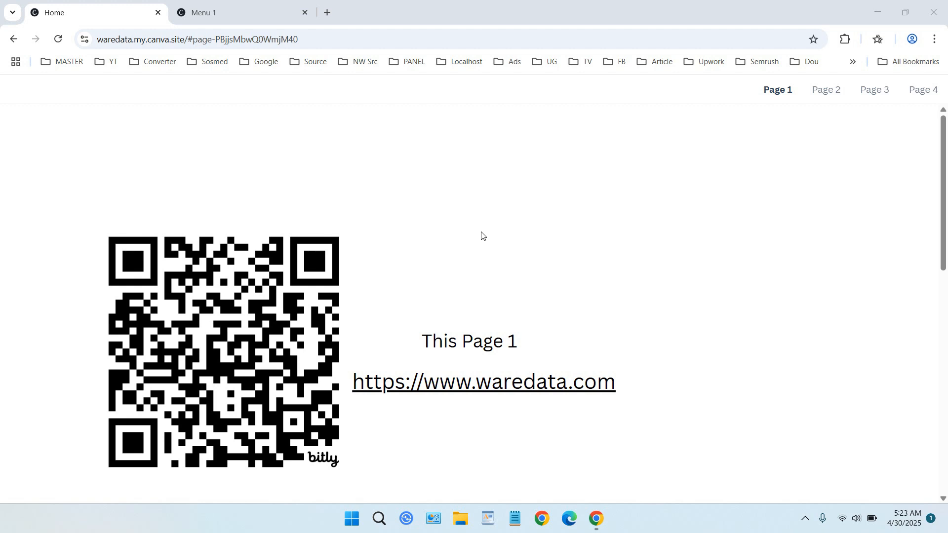
# Step: Examine page 1 of the published Home site, from the QR code section down to the Page 1.1 section
pyautogui.scroll(-10, 485, 235)
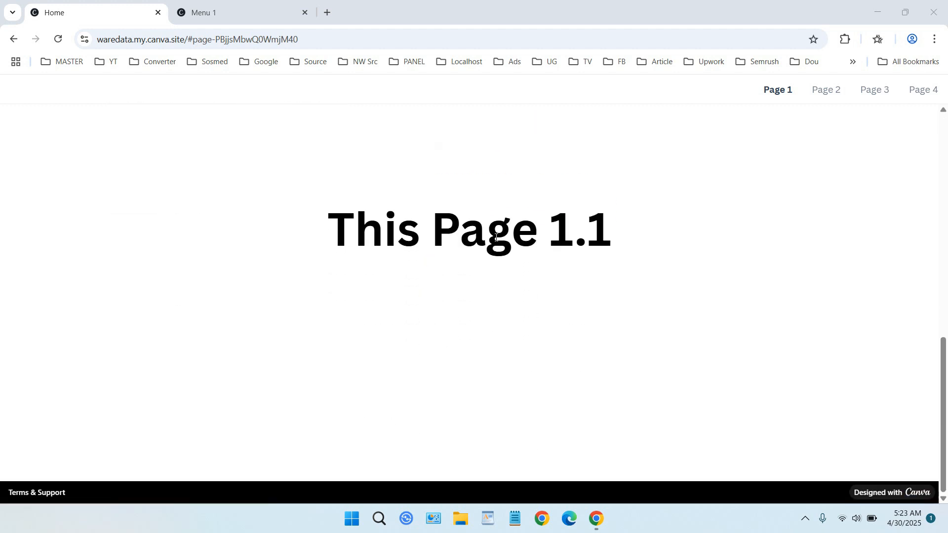
pyautogui.scroll(10, 492, 237)
pyautogui.scroll(-10, 496, 238)
pyautogui.scroll(4, 501, 241)
pyautogui.scroll(5, 501, 240)
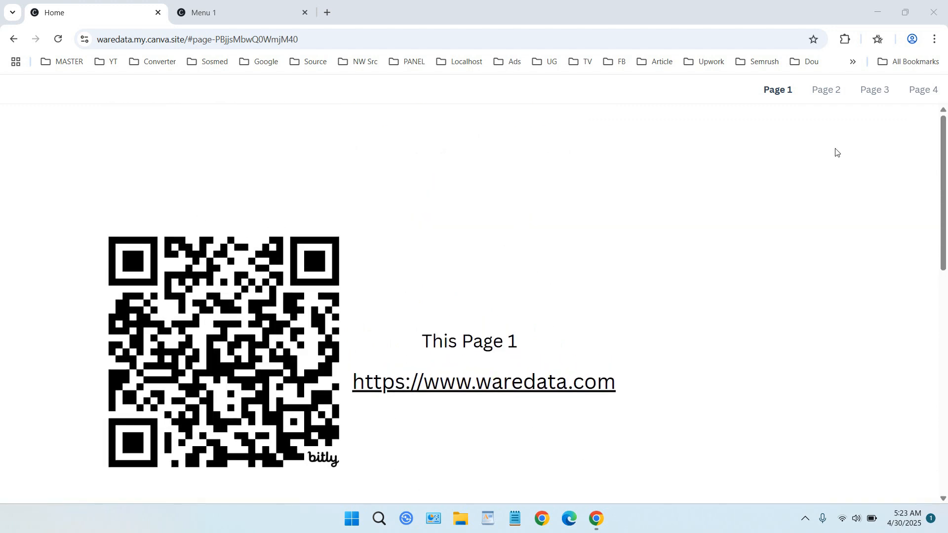
# Step: Browse pages 2, 3 and 4 of the Home site and play the Spotify track embedded on page 4
pyautogui.click(828, 95)
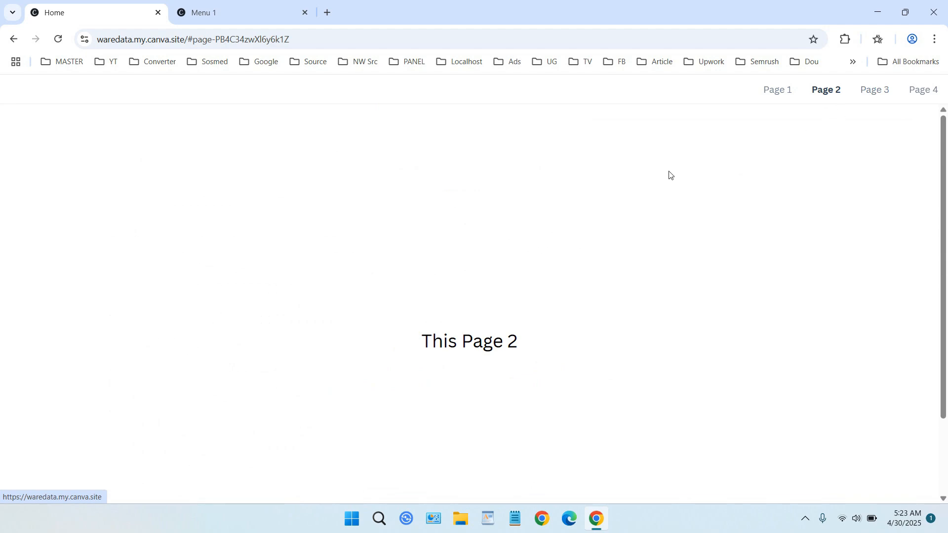
pyautogui.scroll(-2, 512, 261)
pyautogui.scroll(2, 511, 266)
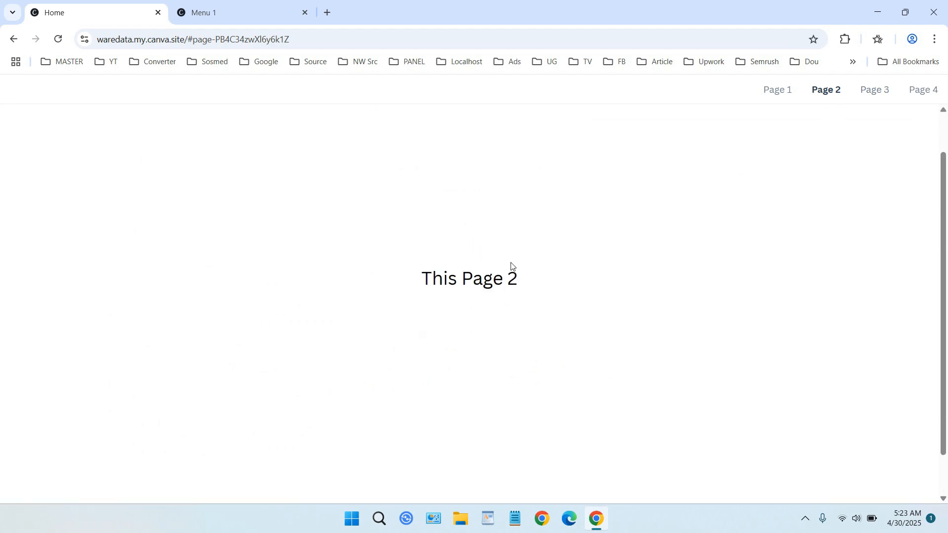
pyautogui.click(873, 98)
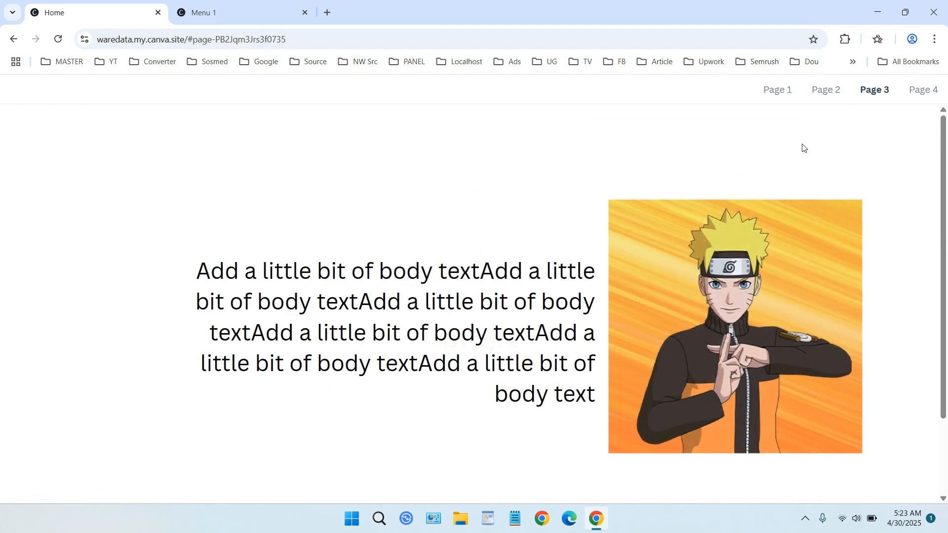
pyautogui.click(919, 94)
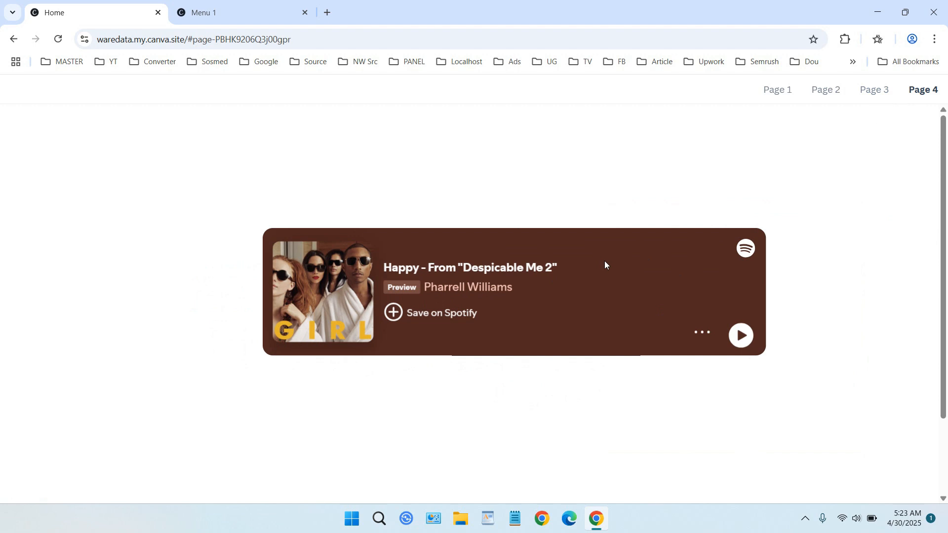
pyautogui.click(741, 336)
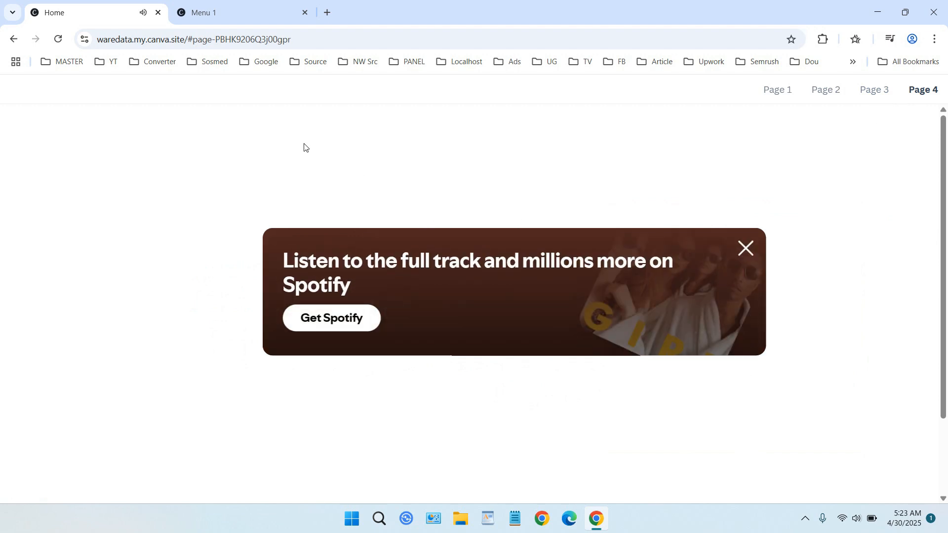
# Step: Compare the page navigation of the Menu 1 site with that of the Home site, ending on Menu 1
pyautogui.click(239, 19)
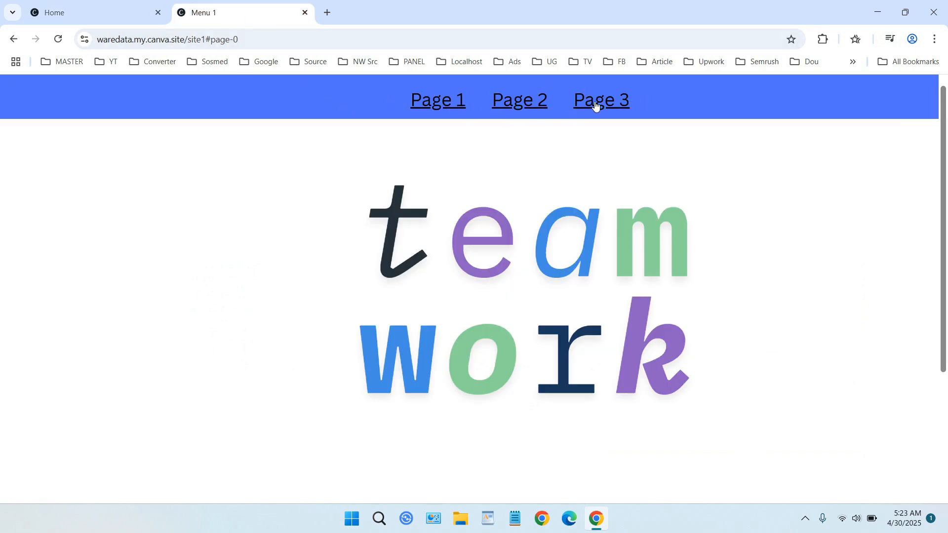
pyautogui.click(127, 7)
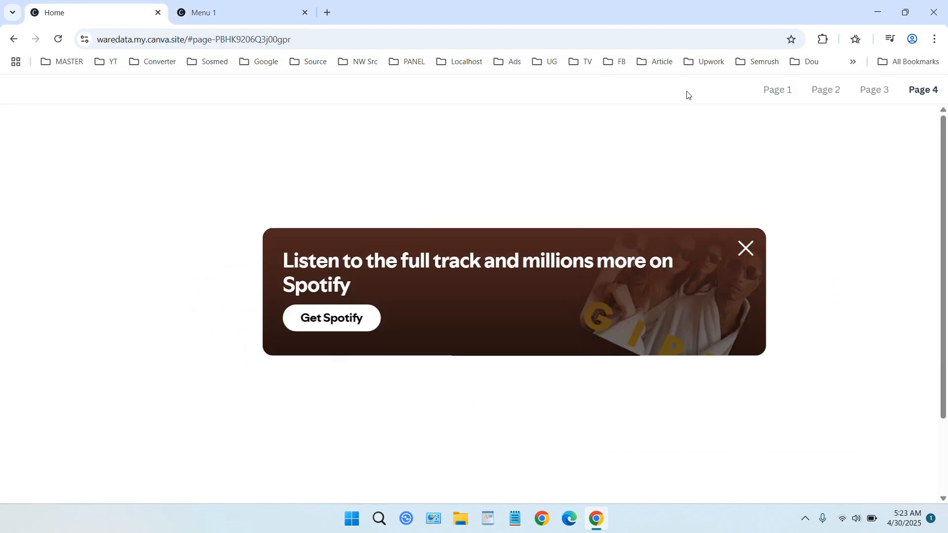
pyautogui.click(773, 90)
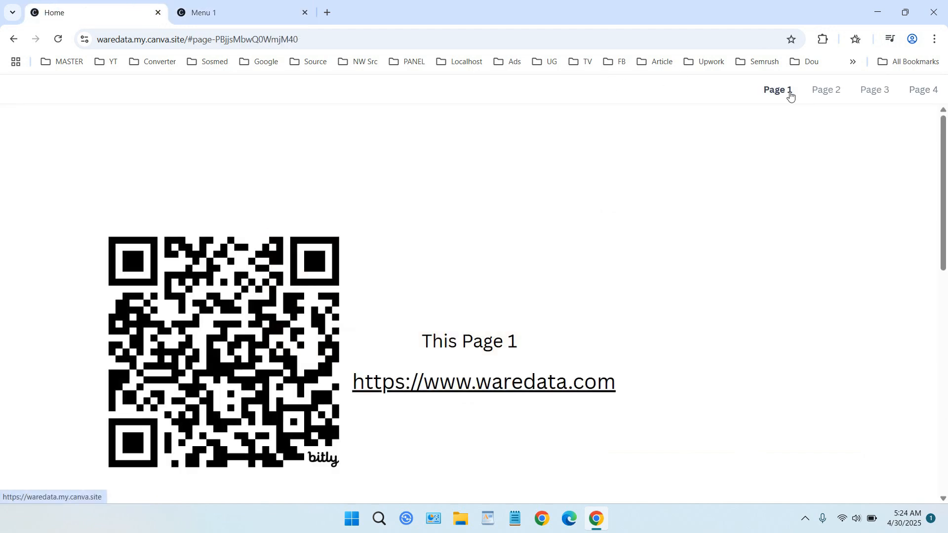
pyautogui.click(275, 13)
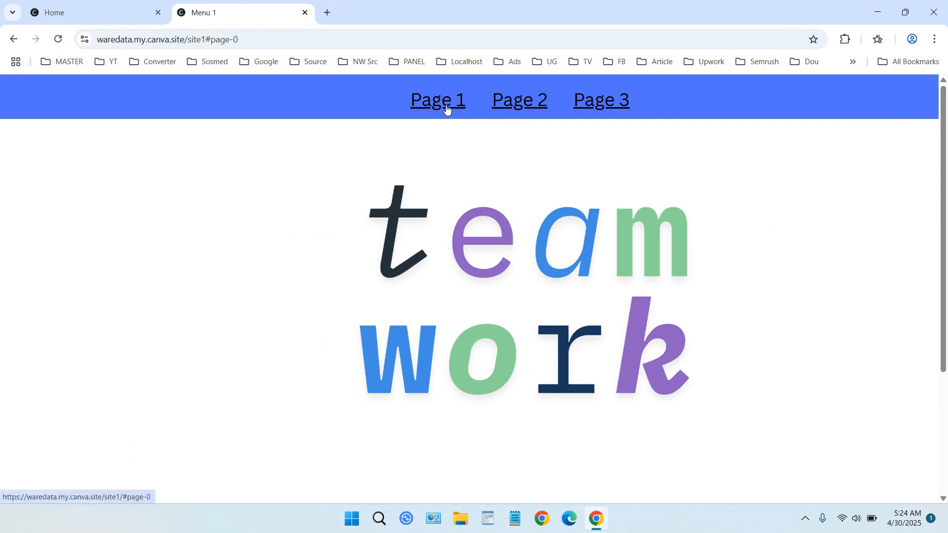
# Step: Go through pages 2 and 3 of the Menu 1 site and examine its Contact Us form
pyautogui.click(496, 106)
pyautogui.click(602, 102)
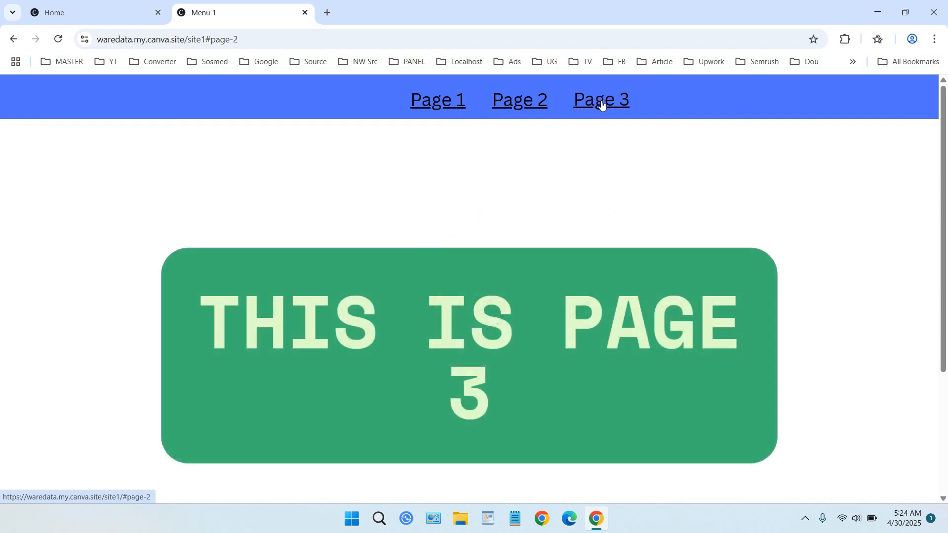
pyautogui.scroll(-4, 615, 126)
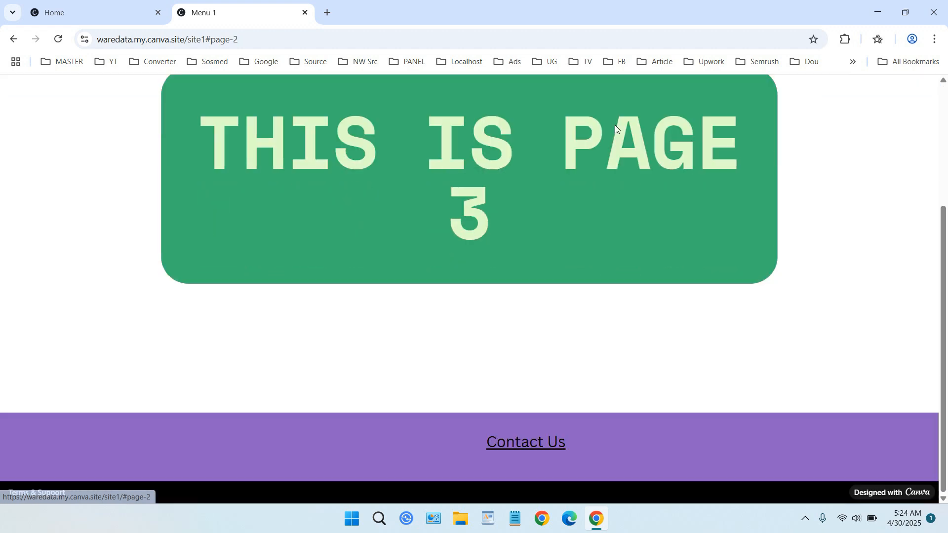
pyautogui.click(533, 445)
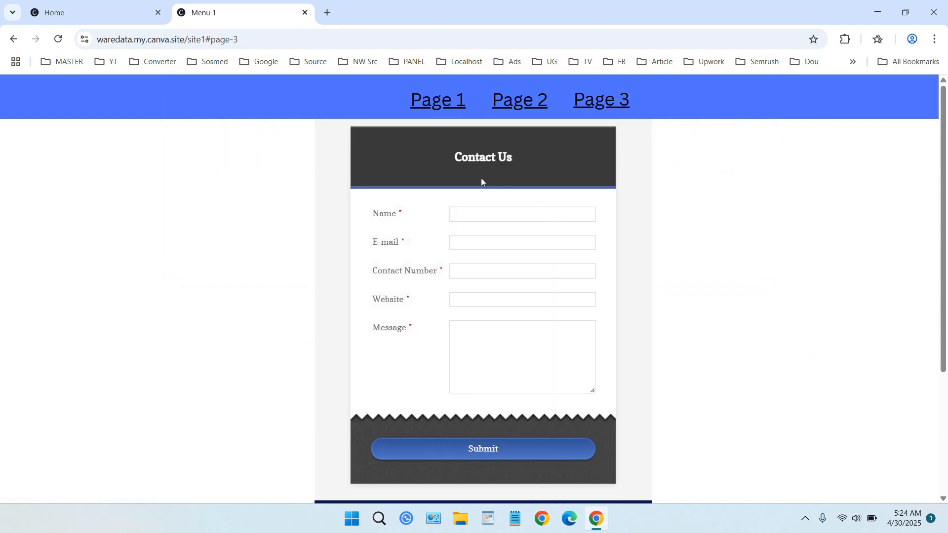
pyautogui.scroll(-2, 513, 203)
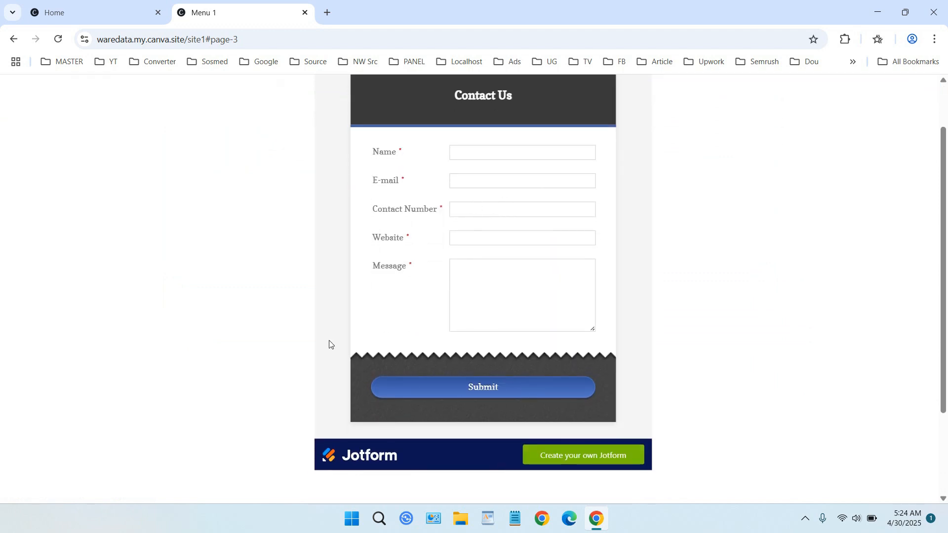
pyautogui.scroll(2, 451, 346)
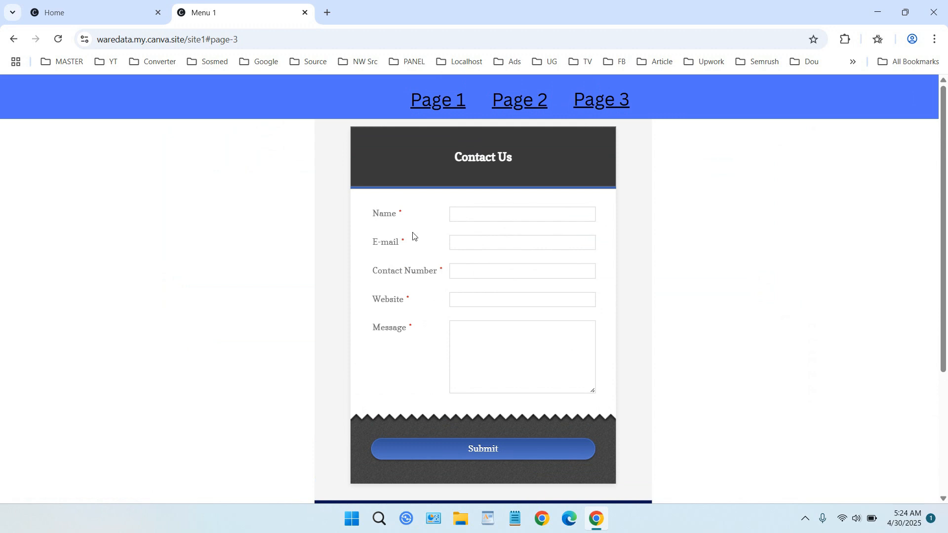
# Step: Open canva.com in a new browser tab, dismiss the Pro trial offer and create a new blank Website design
pyautogui.click(327, 13)
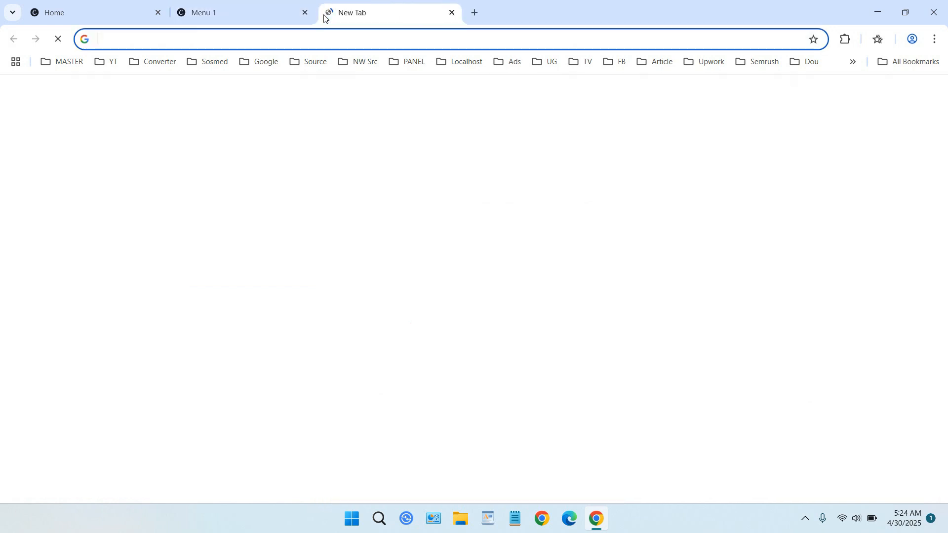
pyautogui.write('canva.com')
pyautogui.press('Return')
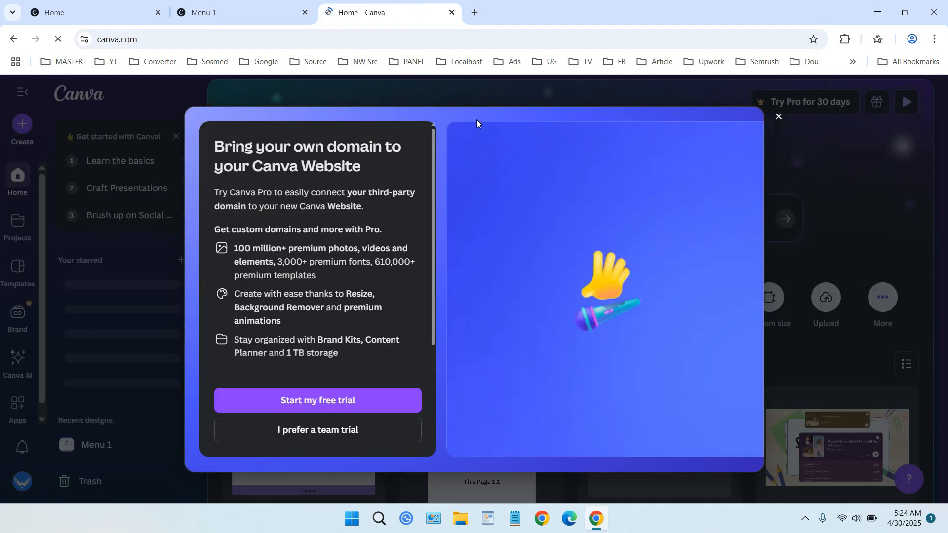
pyautogui.click(779, 117)
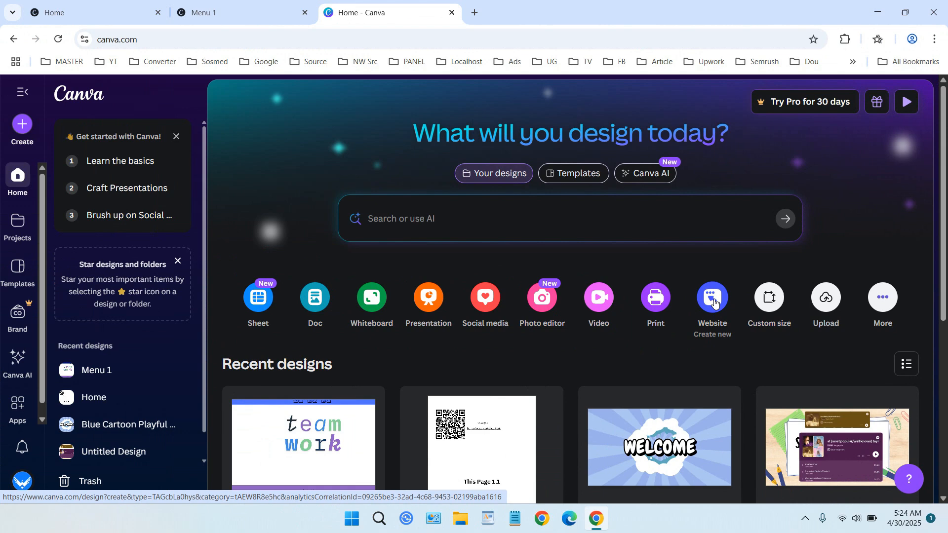
pyautogui.click(715, 300)
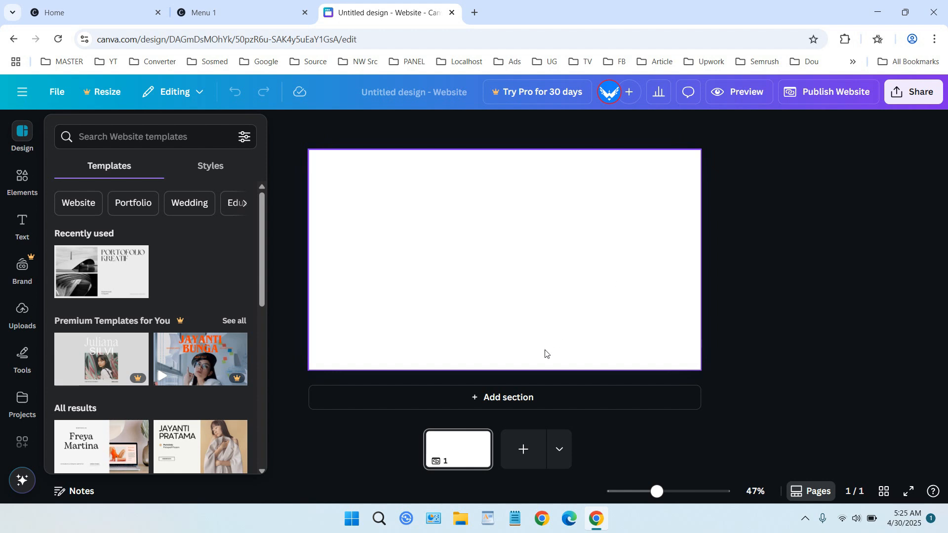
# Step: Shrink the blank section to a thin header strip and add a full-height content section below it
pyautogui.click(540, 368)
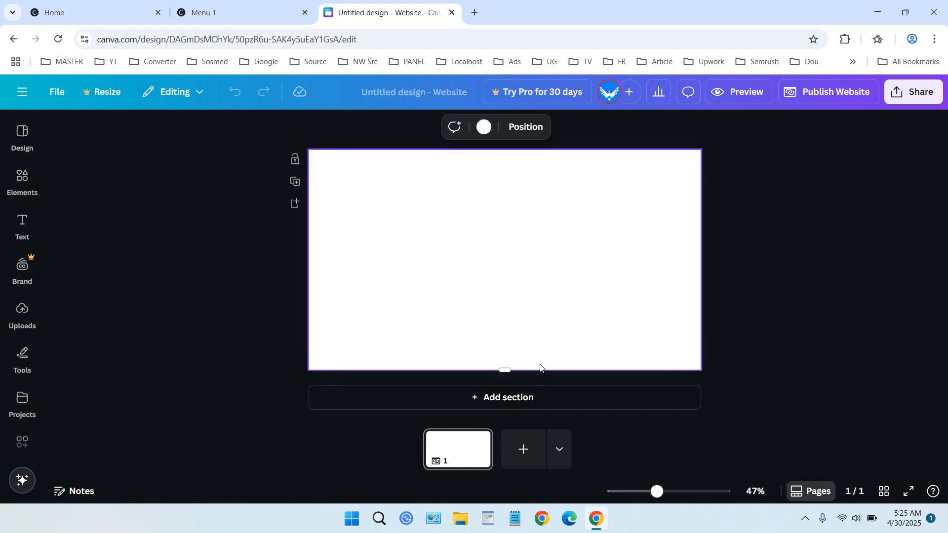
pyautogui.moveTo(505, 369); pyautogui.dragTo(516, 278)
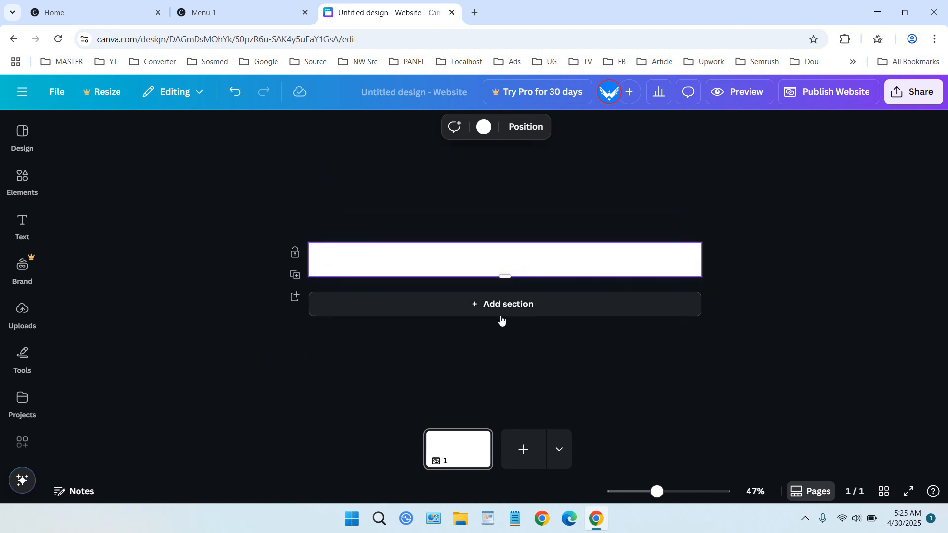
pyautogui.click(532, 305)
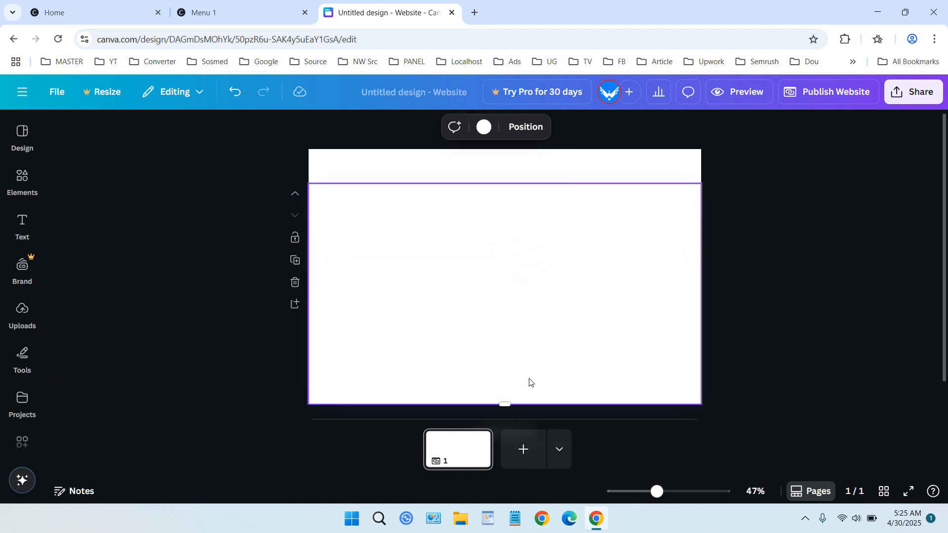
pyautogui.scroll(-1, 740, 315)
pyautogui.scroll(1, 525, 400)
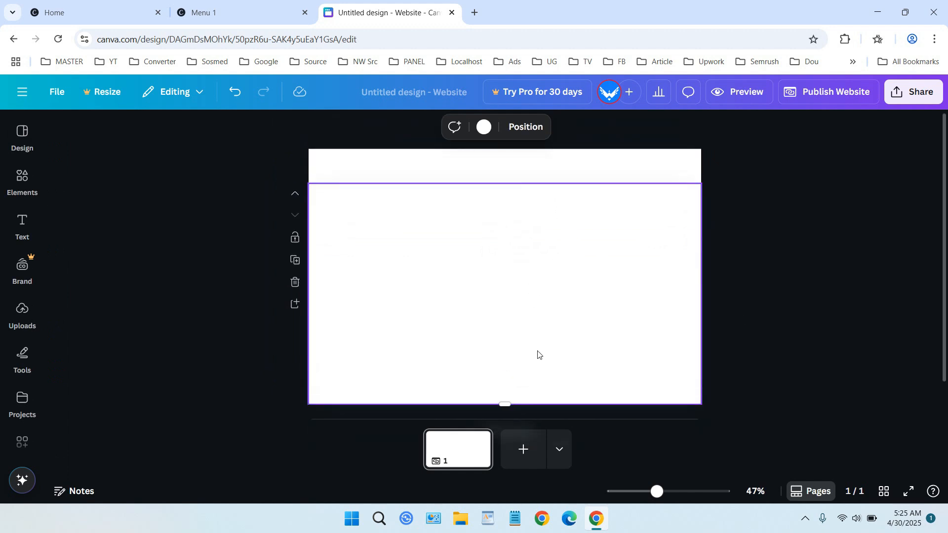
pyautogui.click(515, 170)
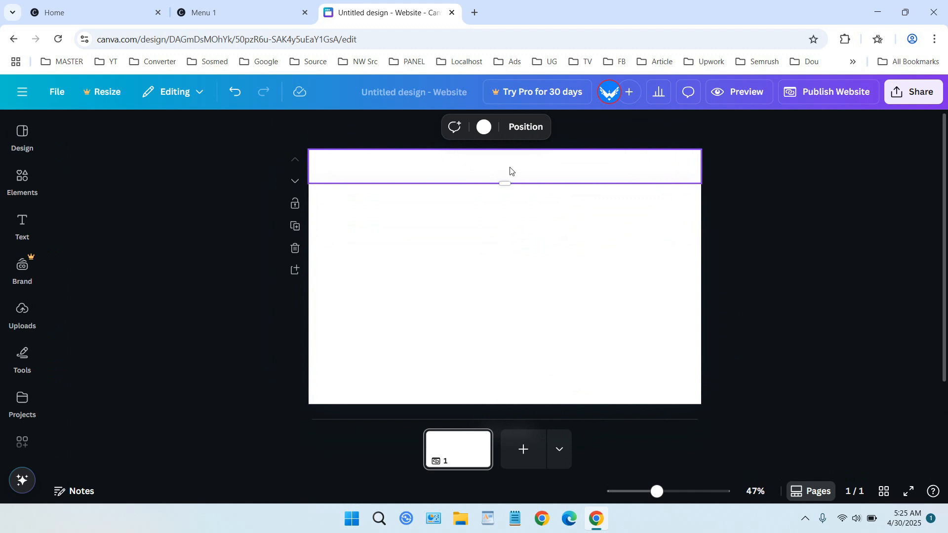
pyautogui.click(527, 250)
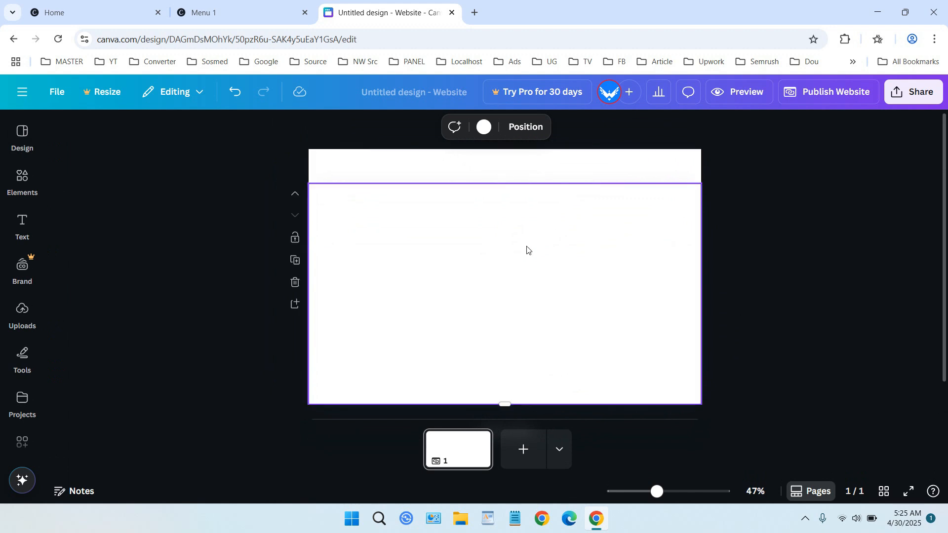
# Step: Add a third section below the content section and shrink it to a thin footer strip
pyautogui.scroll(-1, 549, 245)
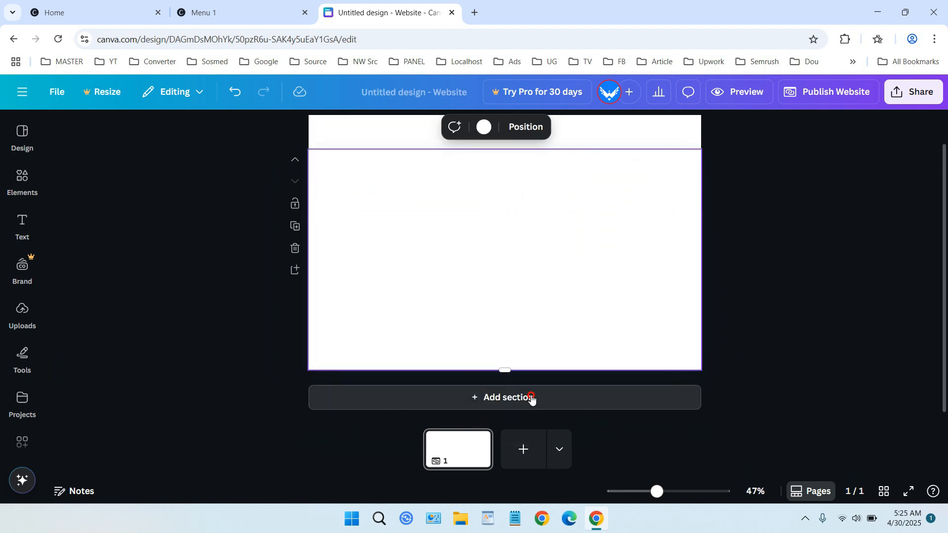
pyautogui.click(531, 395)
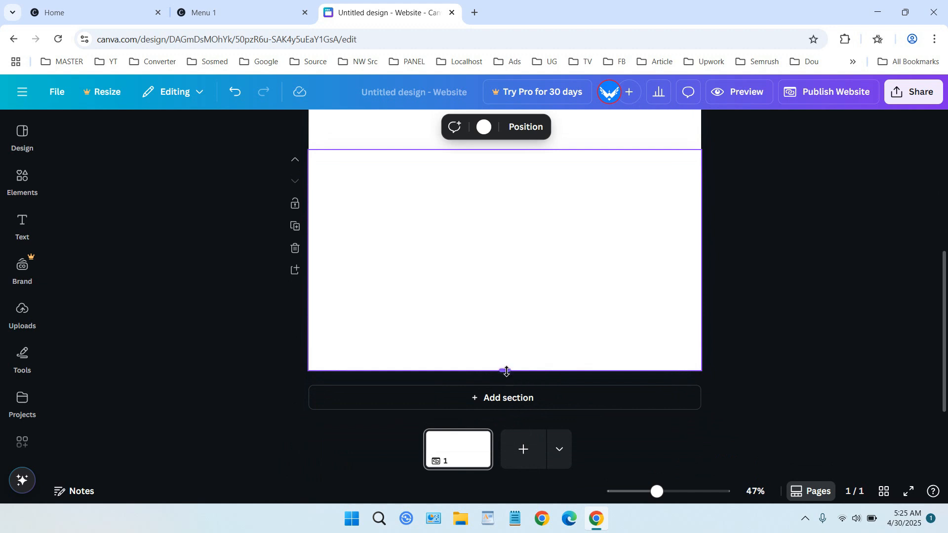
pyautogui.moveTo(506, 371); pyautogui.dragTo(524, 275)
# Step: Set the header section's background to the dark blue default solid color
pyautogui.scroll(3, 538, 271)
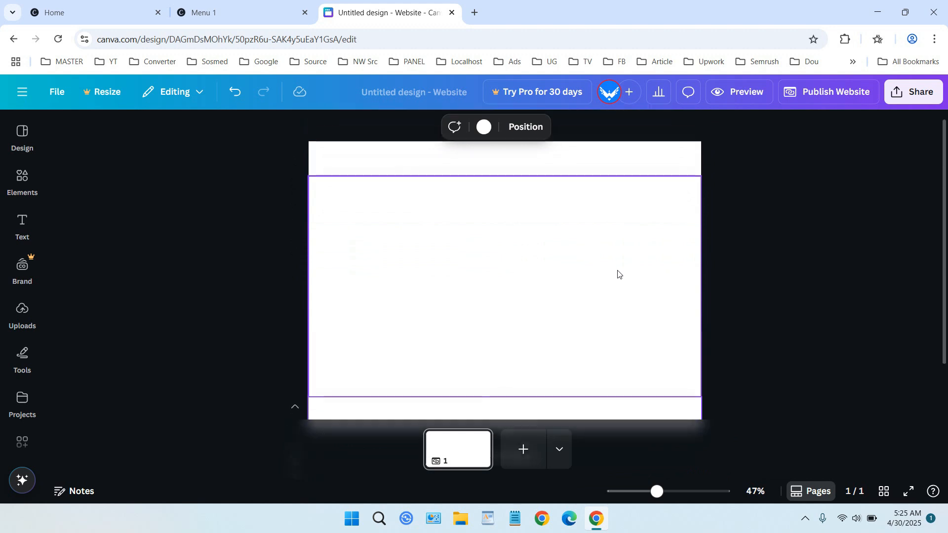
pyautogui.click(476, 181)
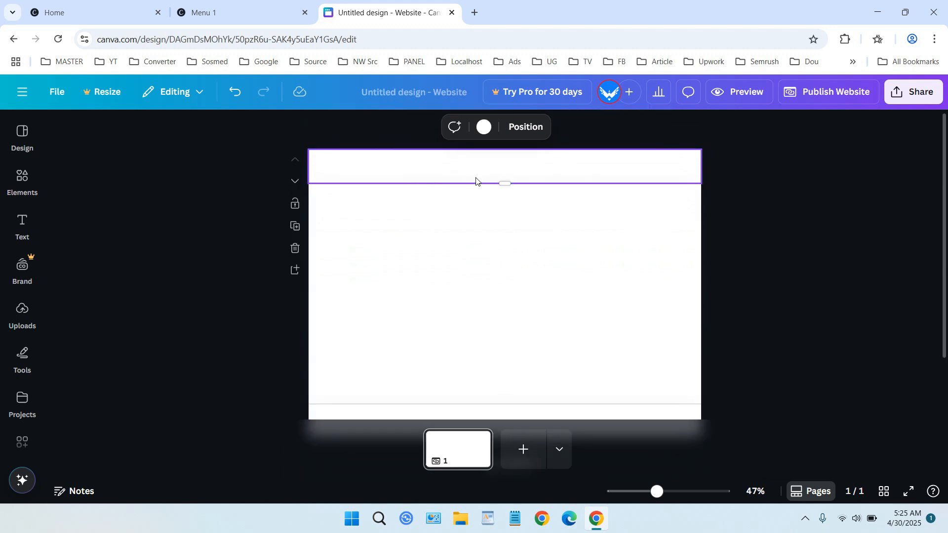
pyautogui.click(485, 129)
pyautogui.scroll(-2, 193, 291)
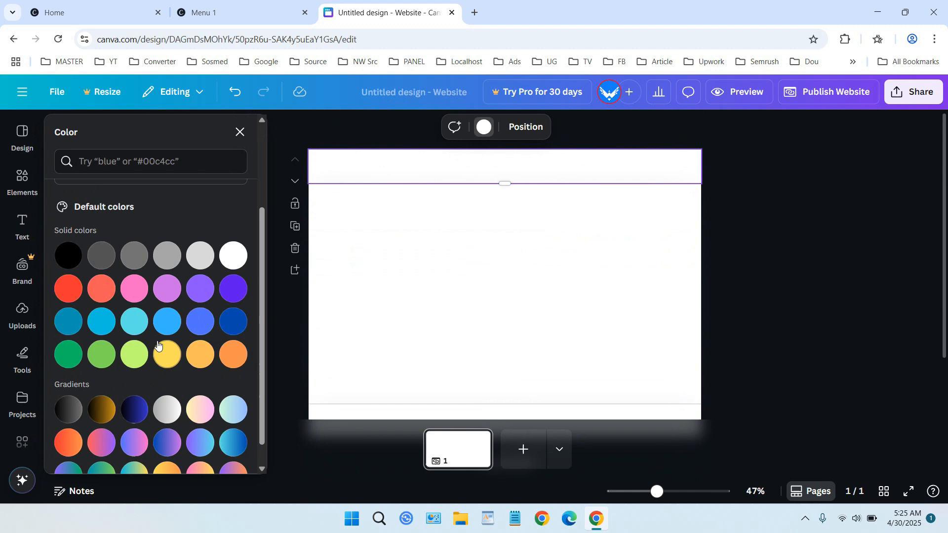
pyautogui.click(134, 324)
pyautogui.click(223, 327)
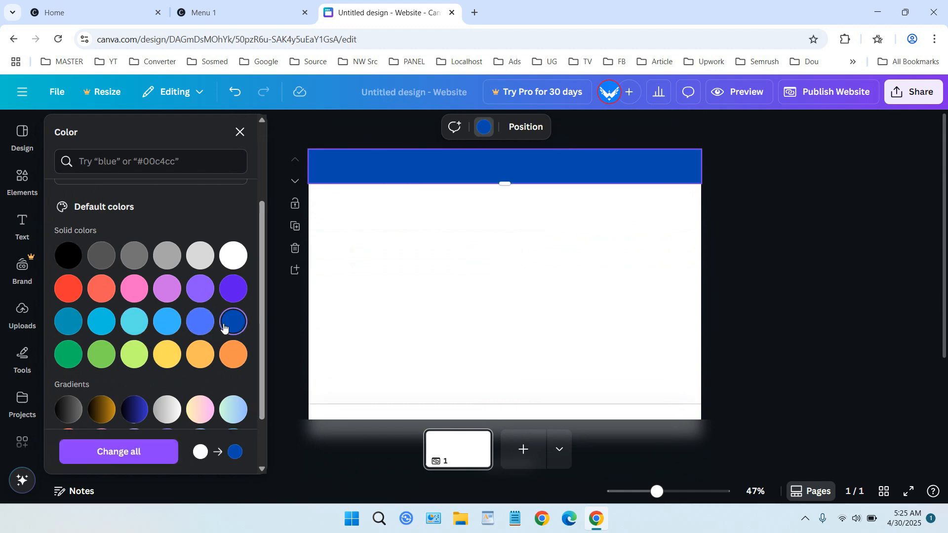
# Step: Set the footer section's background to the same dark blue as the header
pyautogui.scroll(-2, 563, 267)
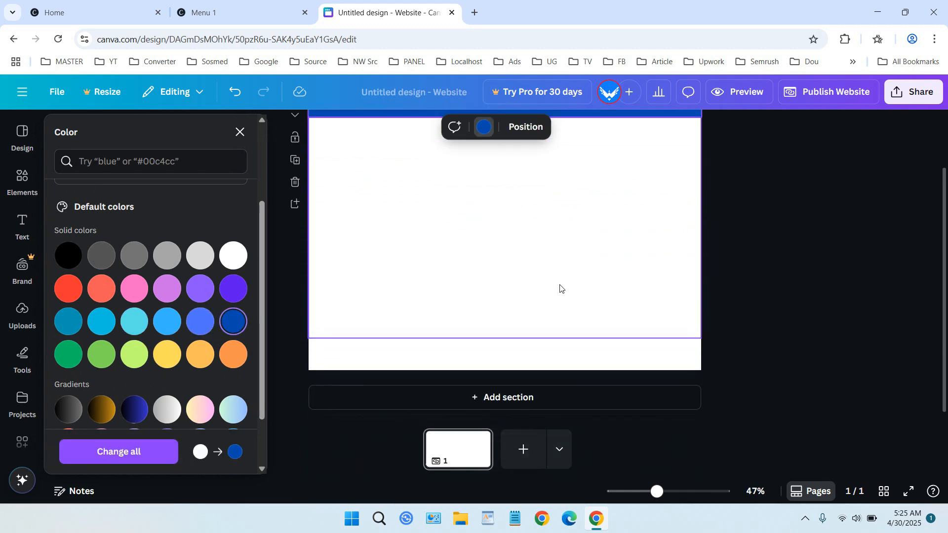
pyautogui.click(515, 360)
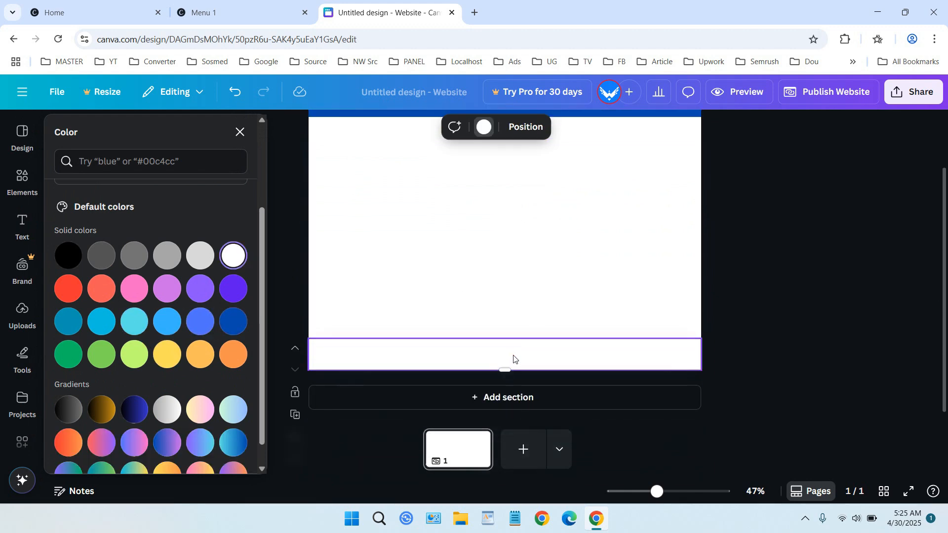
pyautogui.click(236, 324)
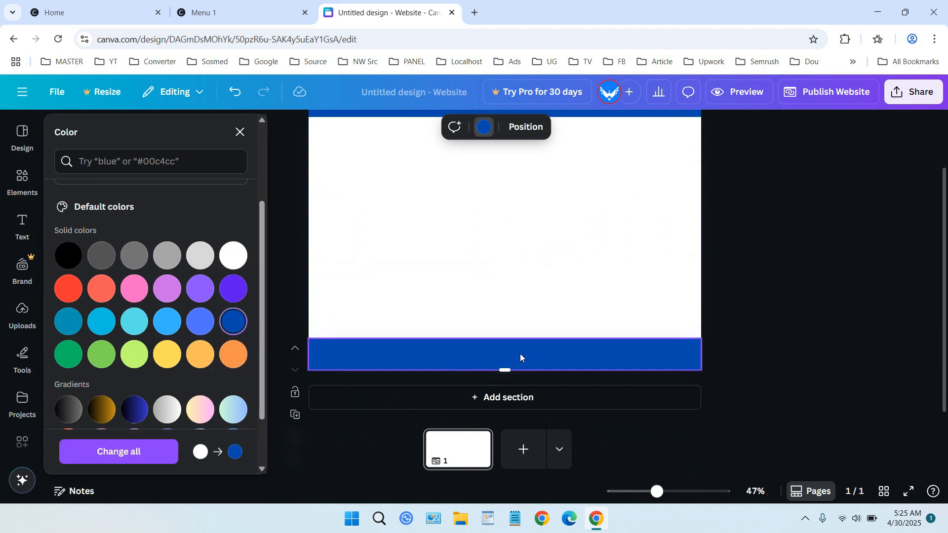
# Step: Add a text box to the header section and enlarge its text to about size 18.1
pyautogui.scroll(2, 560, 357)
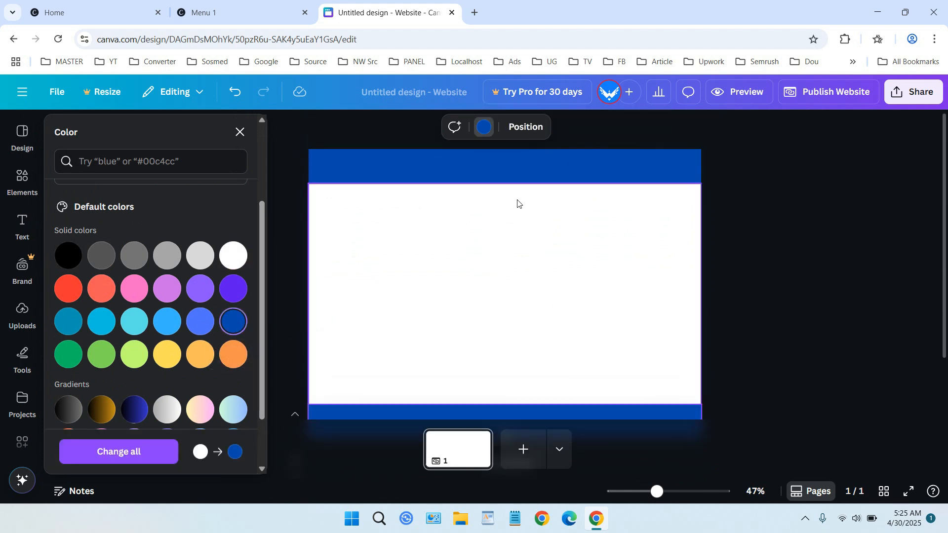
pyautogui.click(508, 173)
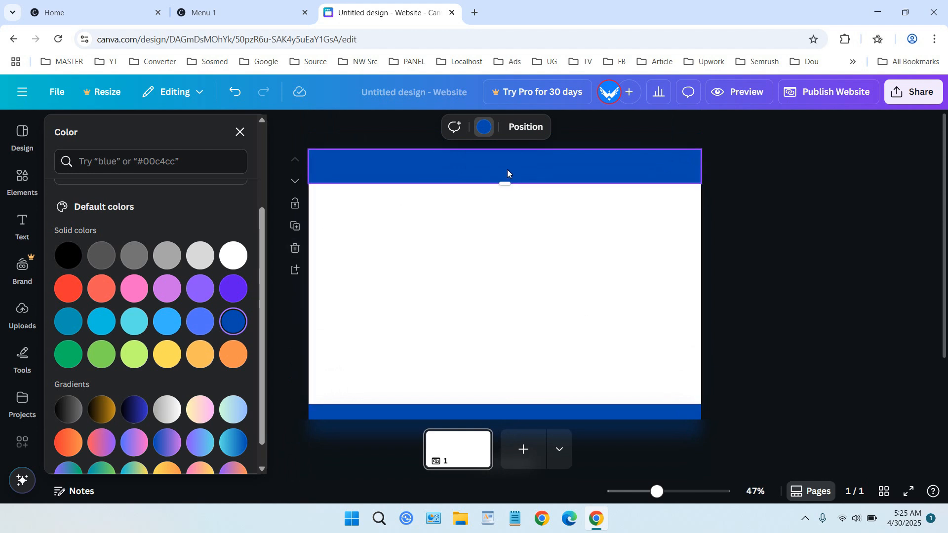
pyautogui.moveTo(263, 231); pyautogui.dragTo(262, 181)
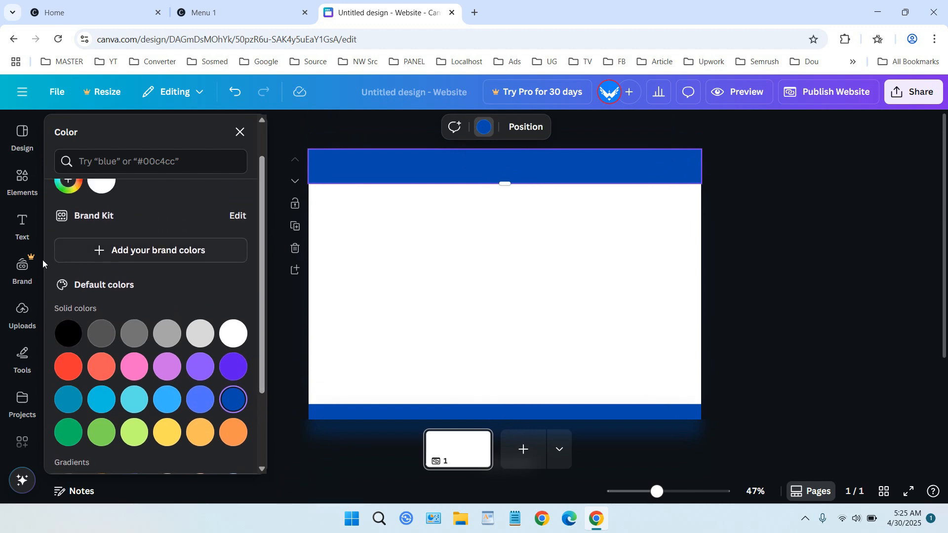
pyautogui.click(23, 236)
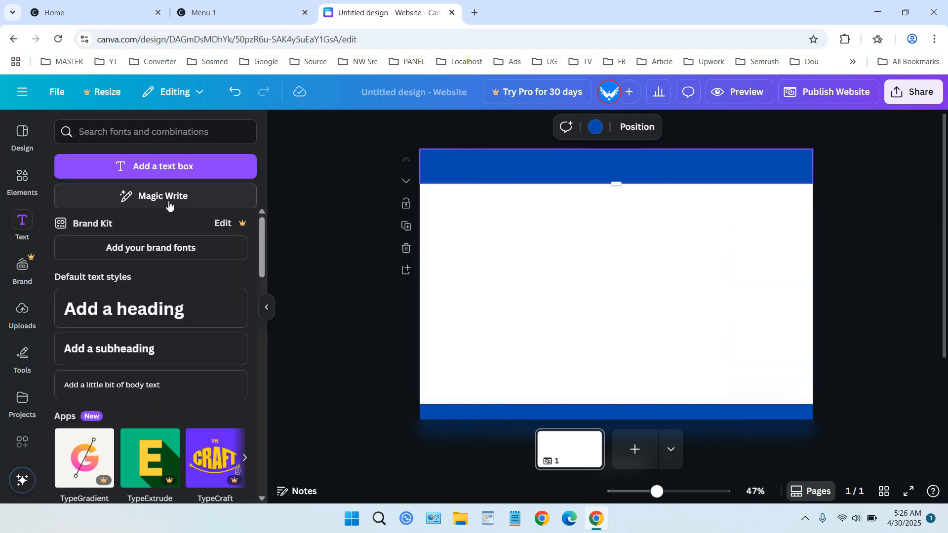
pyautogui.click(190, 168)
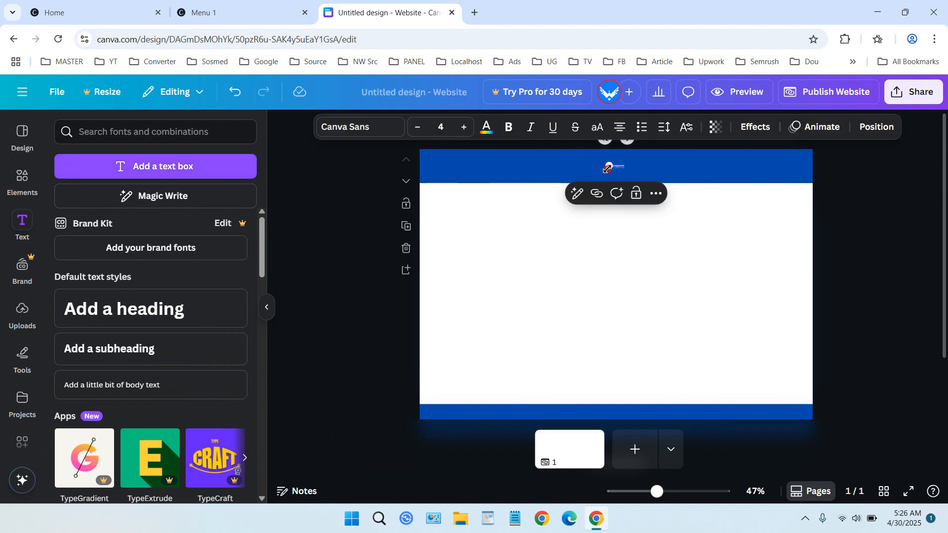
pyautogui.moveTo(608, 173); pyautogui.dragTo(561, 201)
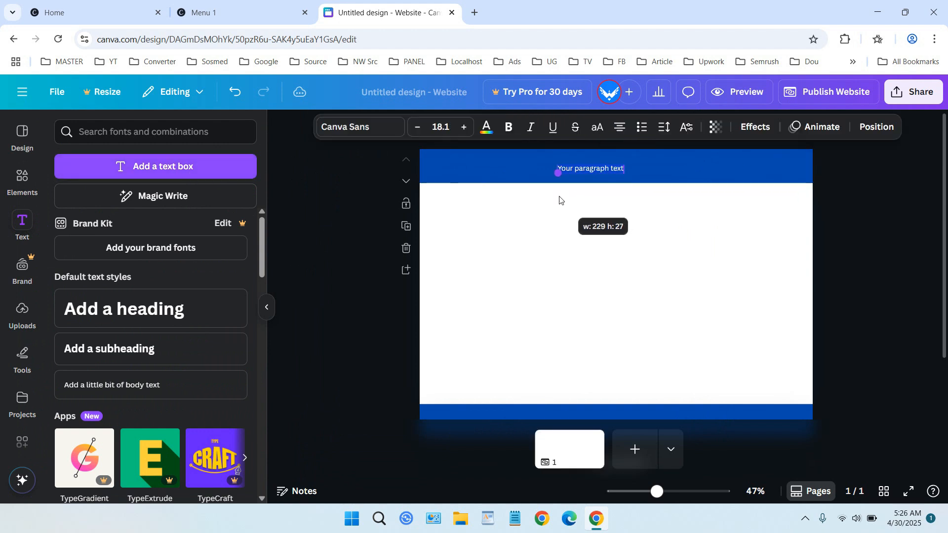
# Step: Replace the header text box's placeholder text with "Home"
pyautogui.doubleClick(601, 172)
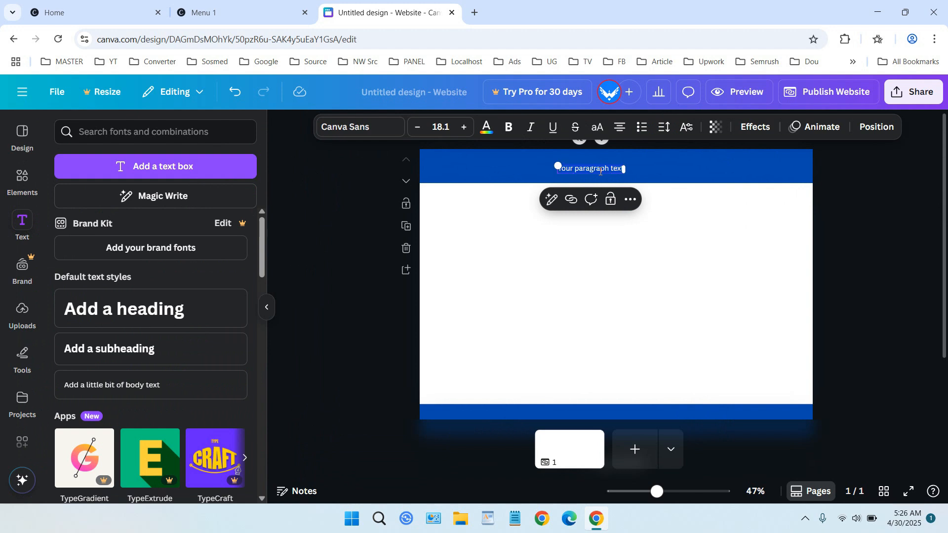
pyautogui.write('H')
pyautogui.press('BackSpace')
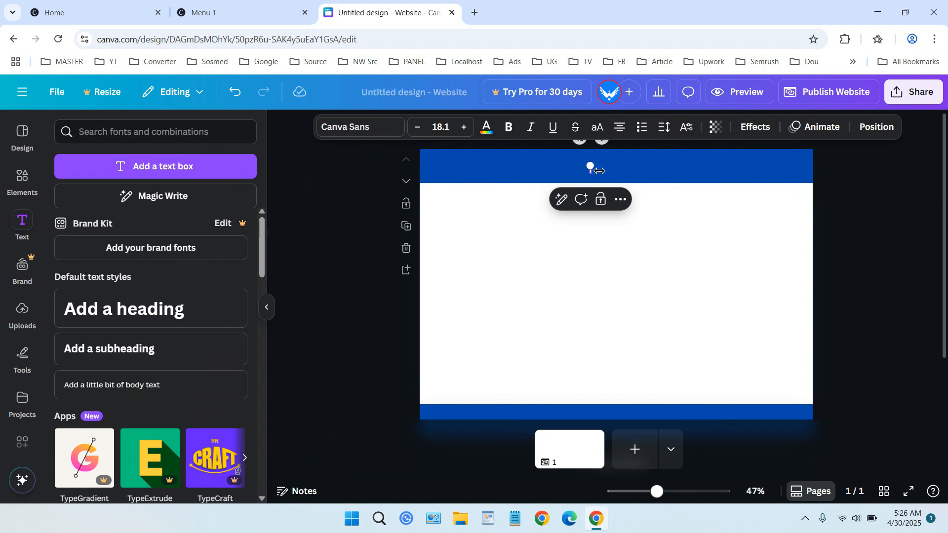
pyautogui.write('Home')
# Step: Enlarge the Home label to about size 24.1 and shift it slightly left within the header
pyautogui.moveTo(582, 166); pyautogui.dragTo(574, 163)
pyautogui.moveTo(655, 498); pyautogui.dragTo(675, 492)
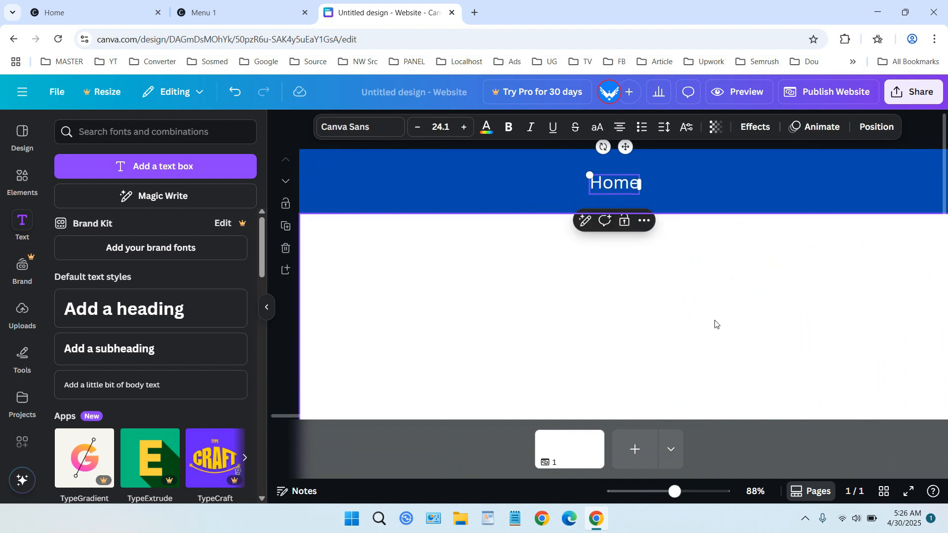
pyautogui.click(680, 192)
pyautogui.moveTo(638, 183); pyautogui.dragTo(616, 182)
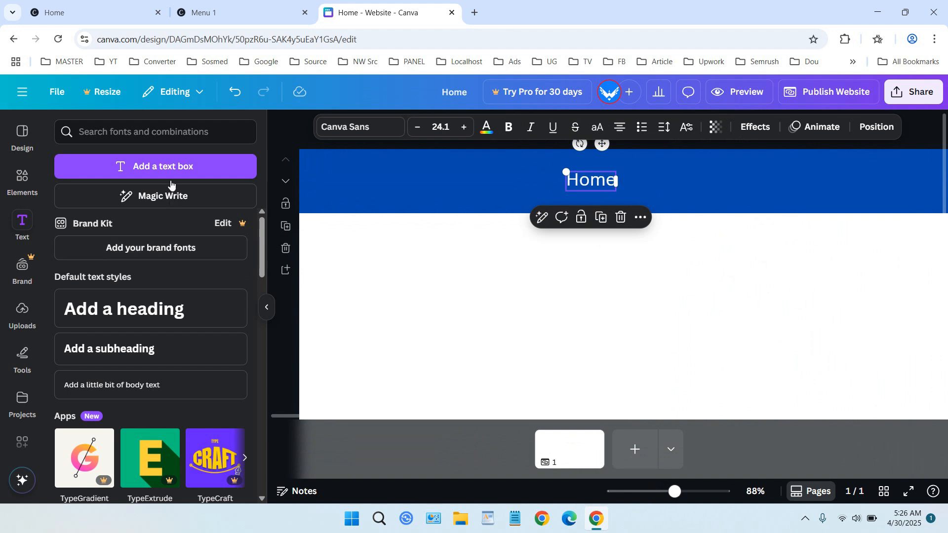
pyautogui.click(182, 165)
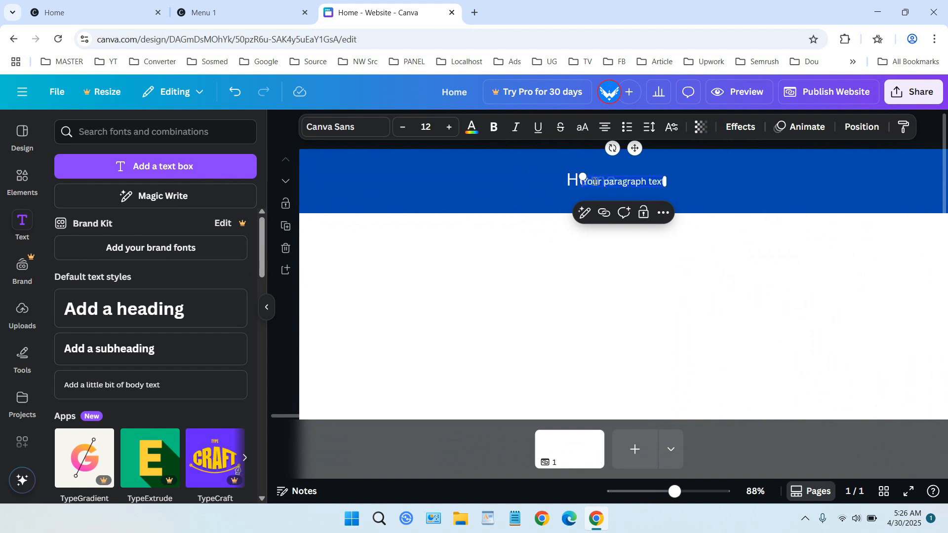
pyautogui.write('Page')
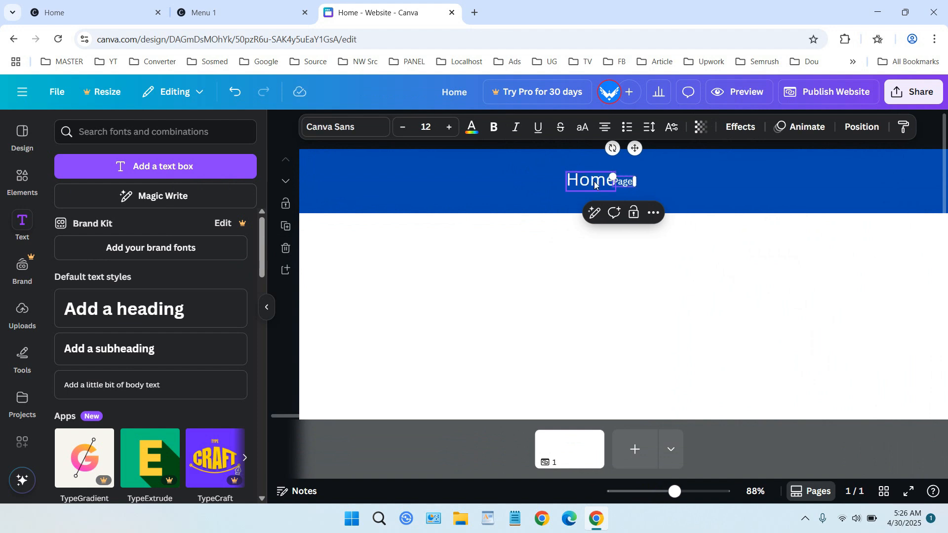
pyautogui.write(' 2')
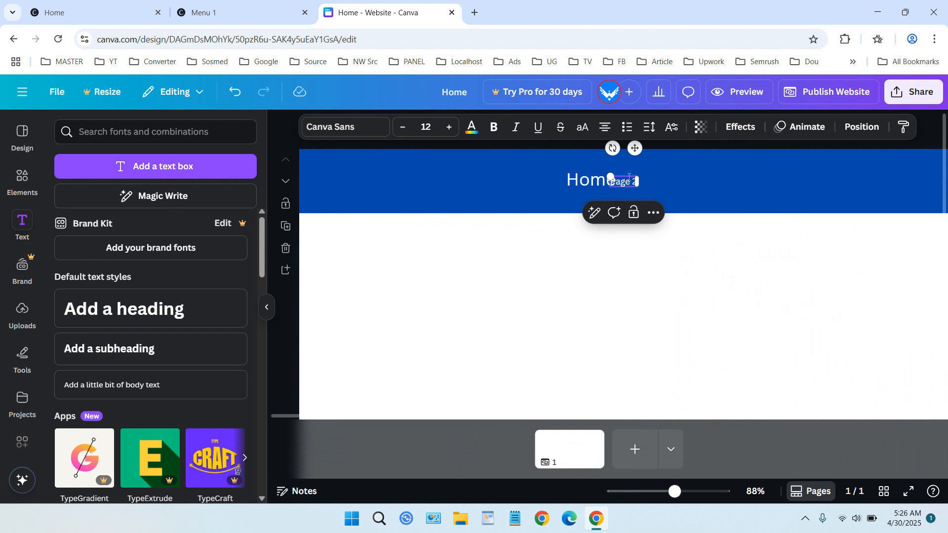
pyautogui.click(670, 179)
pyautogui.click(632, 184)
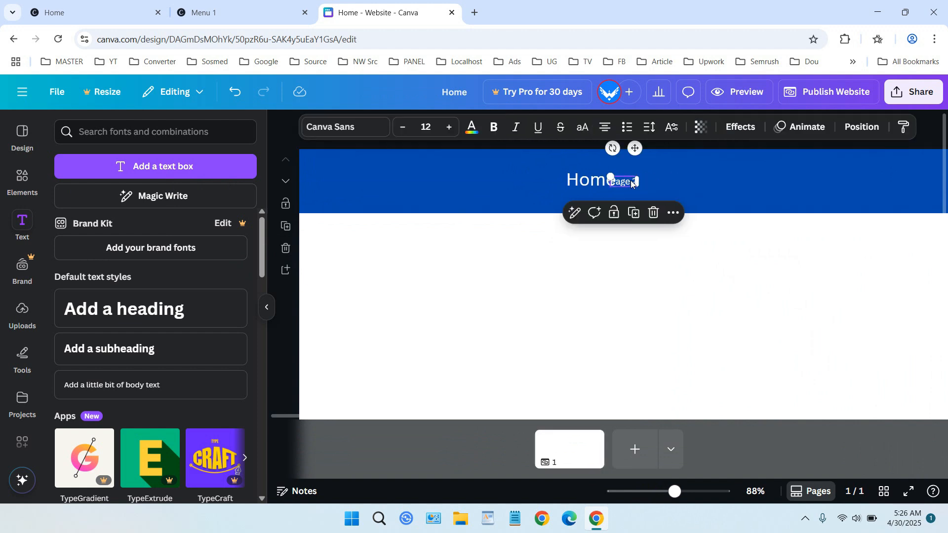
pyautogui.press('Delete')
# Step: Duplicate the Home label, place the copy beside it on the same line, and change the copy's text to "Page 2"
pyautogui.click(603, 183)
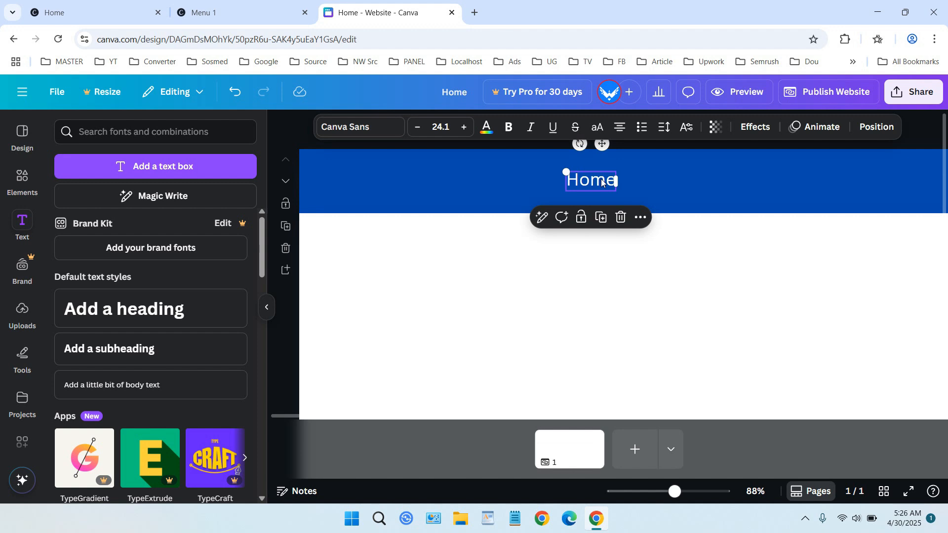
pyautogui.hotkey('ctrl', 'd')
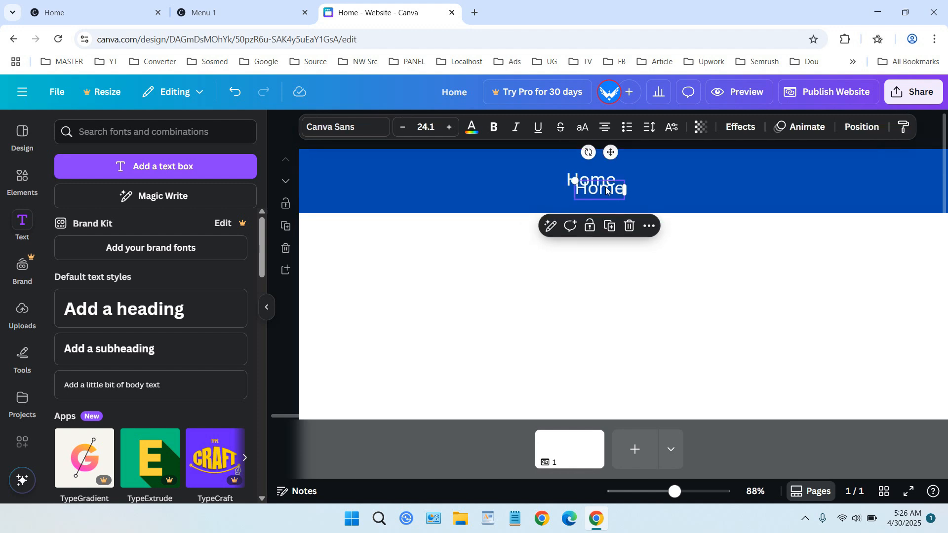
pyautogui.moveTo(615, 183); pyautogui.dragTo(651, 175)
pyautogui.doubleClick(647, 182)
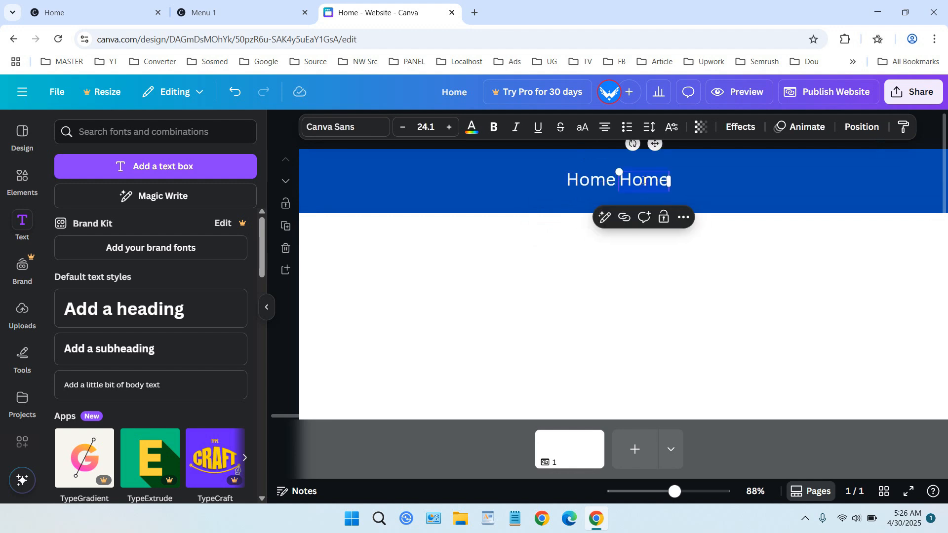
pyautogui.write('Page')
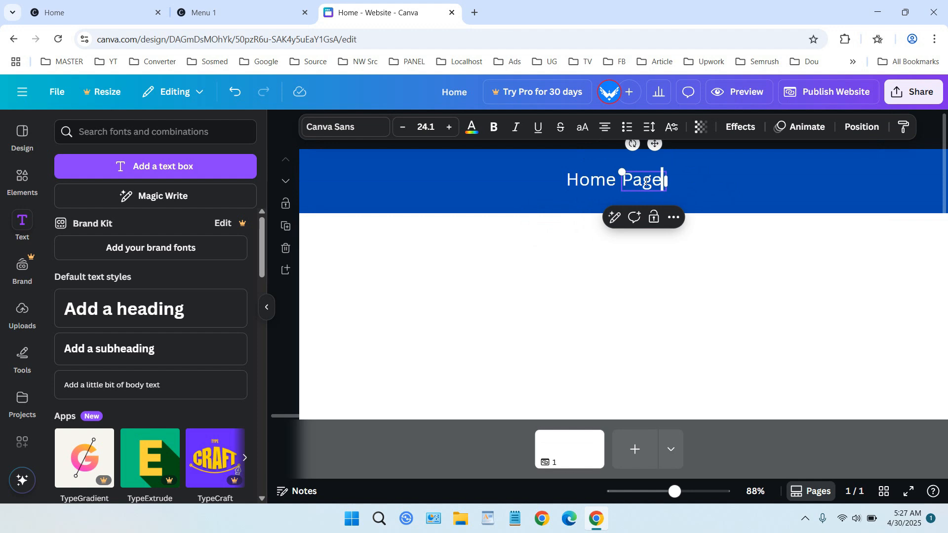
pyautogui.write(' 2')
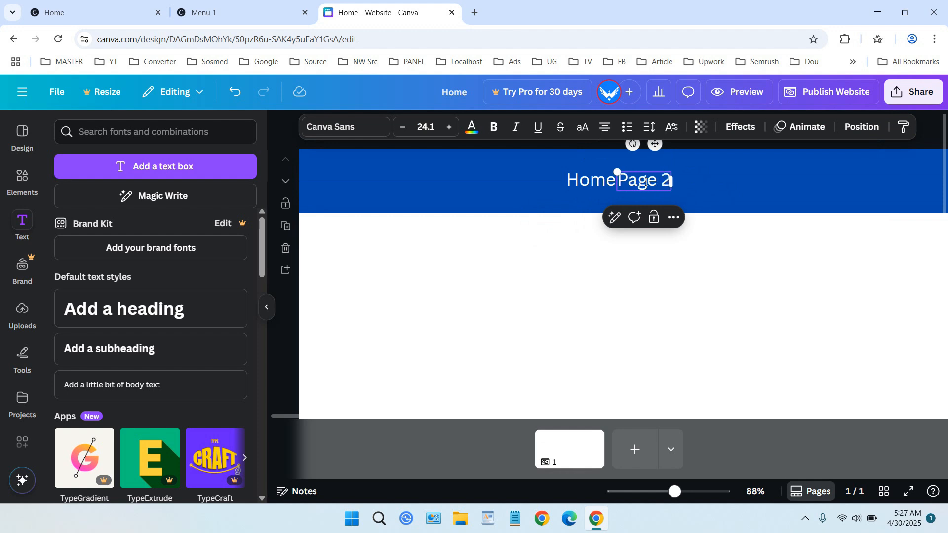
# Step: Nudge the Page 2 label to the right to leave a small gap after Home
pyautogui.click(675, 182)
pyautogui.click(671, 181)
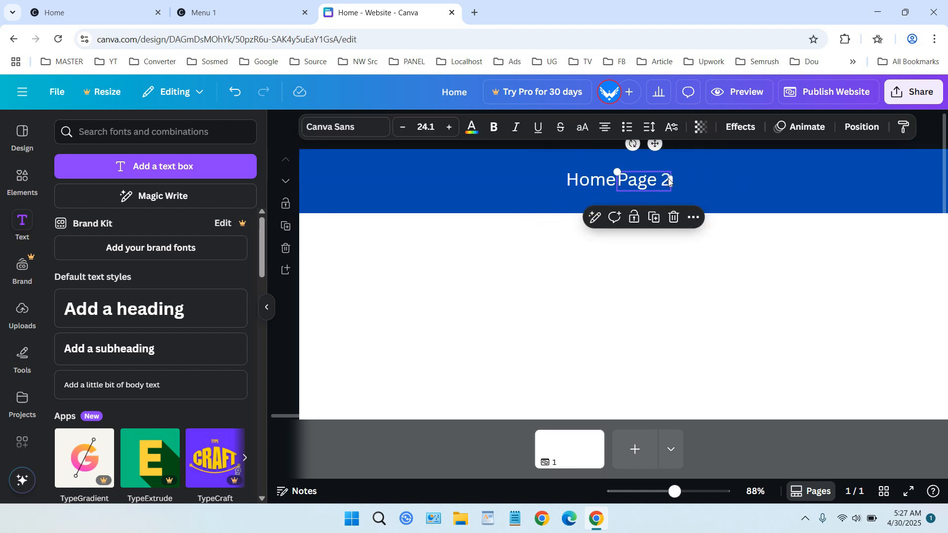
pyautogui.press('Right')
pyautogui.press('Right')
pyautogui.press('Right')
pyautogui.press('Right')
pyautogui.press('Right')
pyautogui.press('Right')
pyautogui.press('Right')
pyautogui.press('Right')
pyautogui.press('Right')
pyautogui.press('Right')
pyautogui.press('Right')
pyautogui.press('Right')
pyautogui.press('Right')
pyautogui.press('Right')
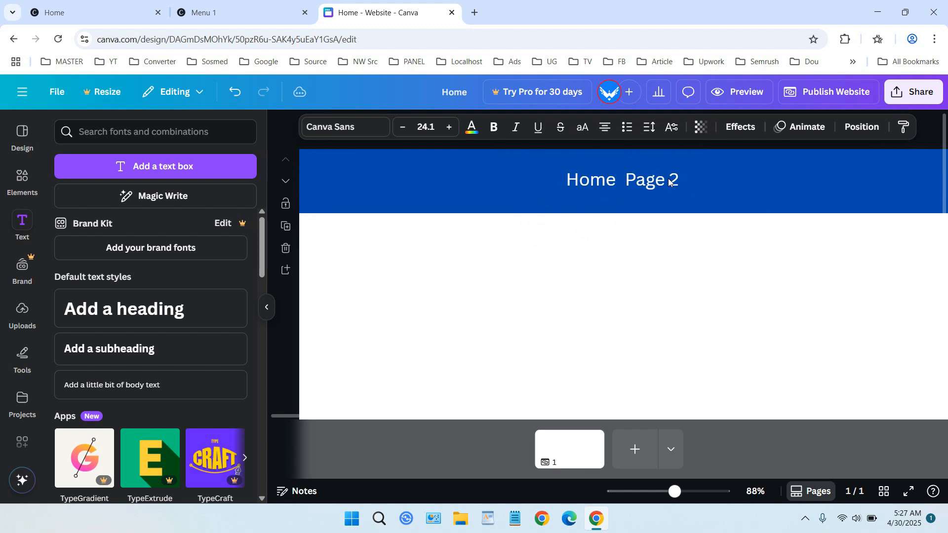
pyautogui.press('Right')
pyautogui.press('Right')
pyautogui.press('Right')
pyautogui.press('Right')
pyautogui.press('Right')
pyautogui.press('Right')
pyautogui.press('Right')
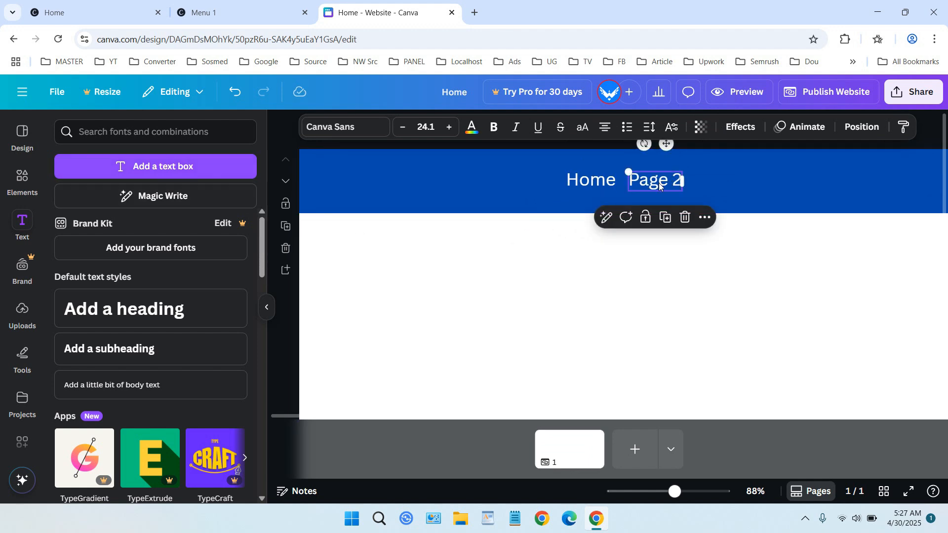
# Step: Duplicate the Page 2 label and change the copy's text to "Contact Us"
pyautogui.click(667, 218)
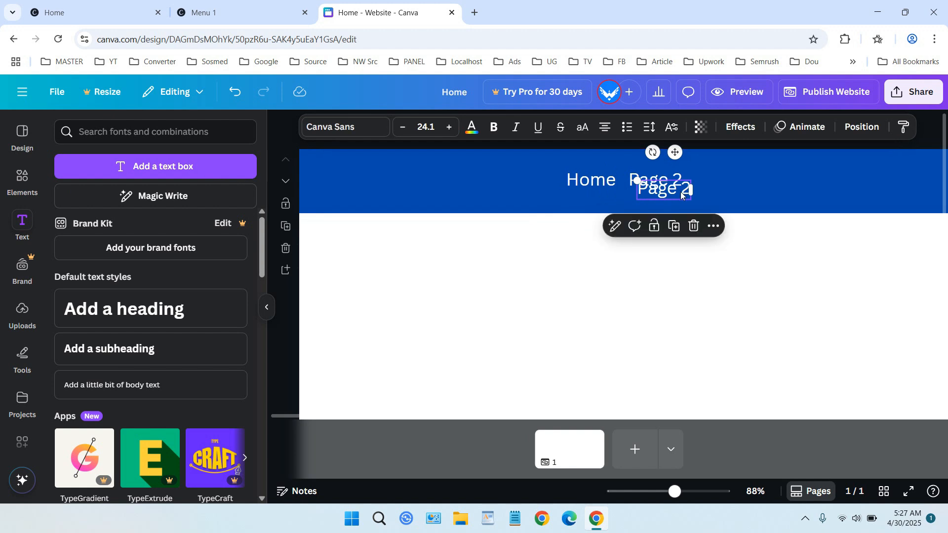
pyautogui.doubleClick(682, 194)
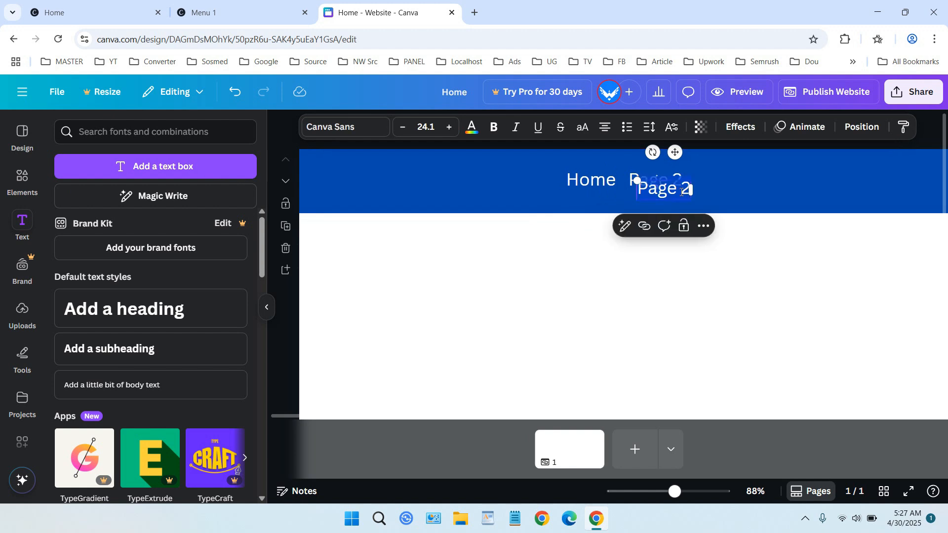
pyautogui.press('BackSpace')
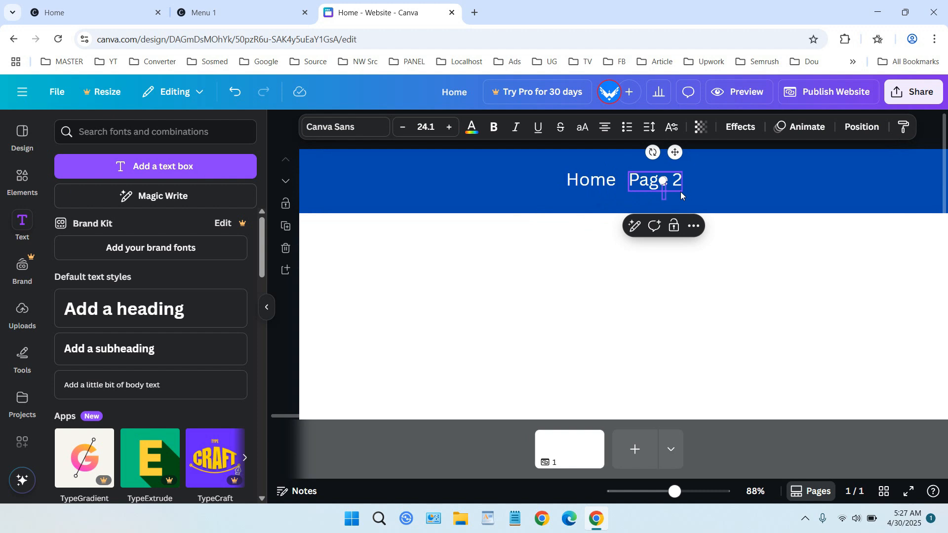
pyautogui.write('Conta')
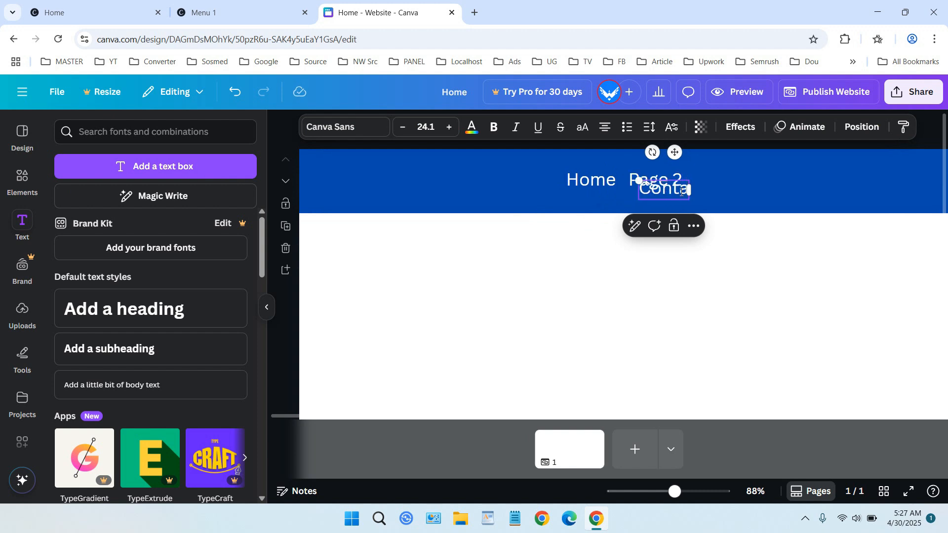
pyautogui.write('ct Us')
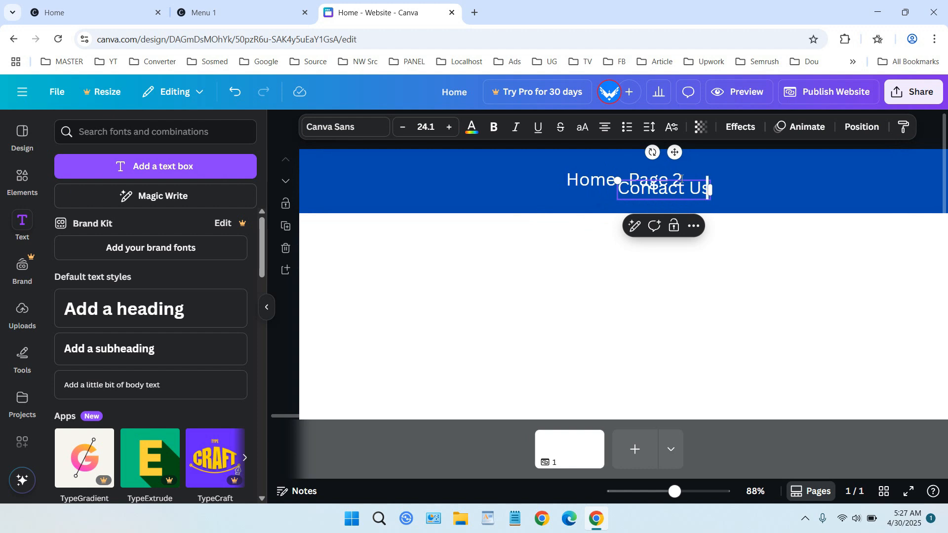
# Step: Move the Contact Us label to the right of Page 2 with a similar gap and align it with the other menu labels
pyautogui.press('Escape')
pyautogui.press('Right')
pyautogui.press('Right')
pyautogui.press('Right')
pyautogui.press('Right')
pyautogui.press('Right')
pyautogui.press('Right')
pyautogui.press('Right')
pyautogui.press('Right')
pyautogui.press('Right')
pyautogui.press('Right')
pyautogui.press('Right')
pyautogui.press('Right')
pyautogui.press('Right')
pyautogui.press('Right')
pyautogui.press('Right')
pyautogui.press('Right')
pyautogui.press('Right')
pyautogui.press('Right')
pyautogui.press('Right')
pyautogui.press('Right')
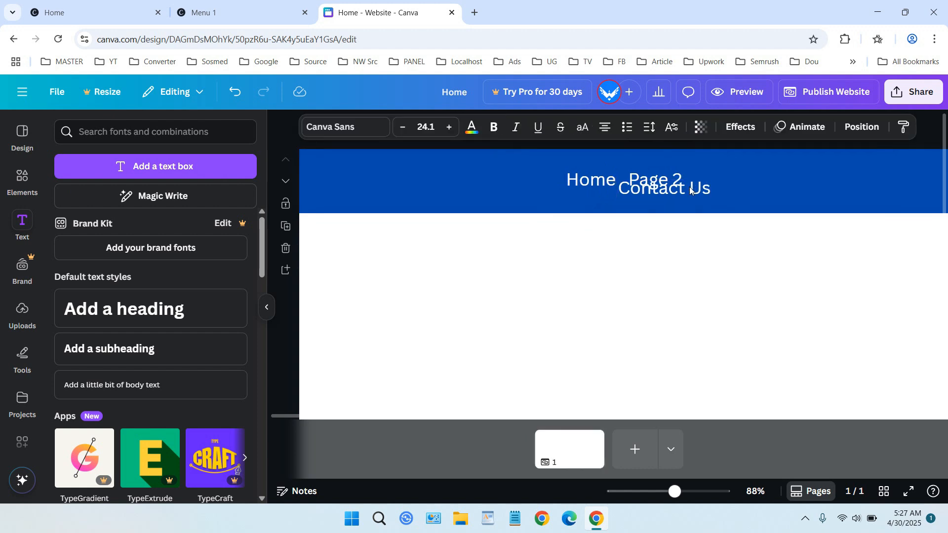
pyautogui.press('Right')
pyautogui.press('Right')
pyautogui.press('Right')
pyautogui.press('Right')
pyautogui.press('Right')
pyautogui.press('Right')
pyautogui.press('Right')
pyautogui.press('Right')
pyautogui.press('Right')
pyautogui.press('Right')
pyautogui.press('Right')
pyautogui.press('Right')
pyautogui.press('Right')
pyautogui.press('Right')
pyautogui.press('Right')
pyautogui.press('Right')
pyautogui.press('Right')
pyautogui.press('Right')
pyautogui.press('Right')
pyautogui.press('Right')
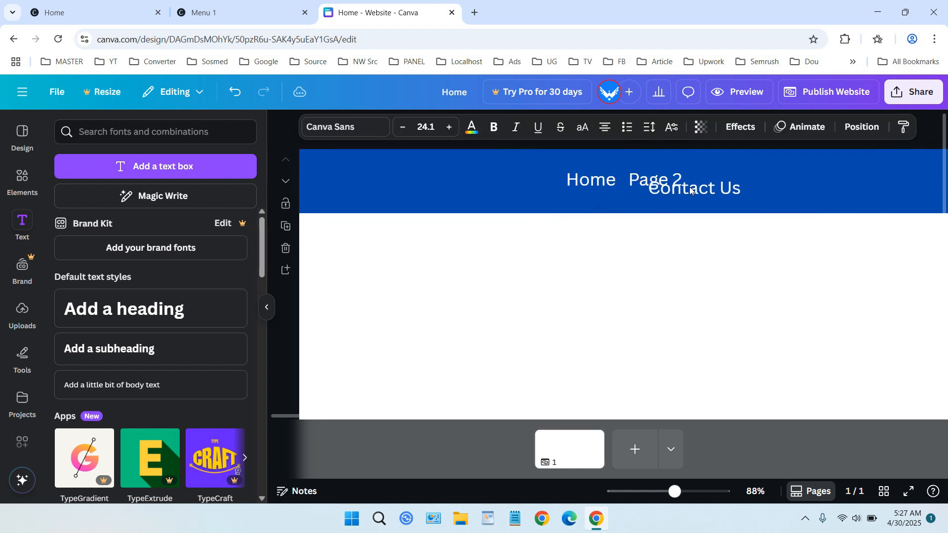
pyautogui.press('Right')
pyautogui.press('Right')
pyautogui.press('Right')
pyautogui.press('Right')
pyautogui.press('Right')
pyautogui.press('Right')
pyautogui.press('Right')
pyautogui.press('Right')
pyautogui.press('Right')
pyautogui.press('Right')
pyautogui.press('Right')
pyautogui.press('Right')
pyautogui.press('Right')
pyautogui.press('Right')
pyautogui.press('Right')
pyautogui.press('Right')
pyautogui.press('Right')
pyautogui.press('Right')
pyautogui.press('Right')
pyautogui.press('Right')
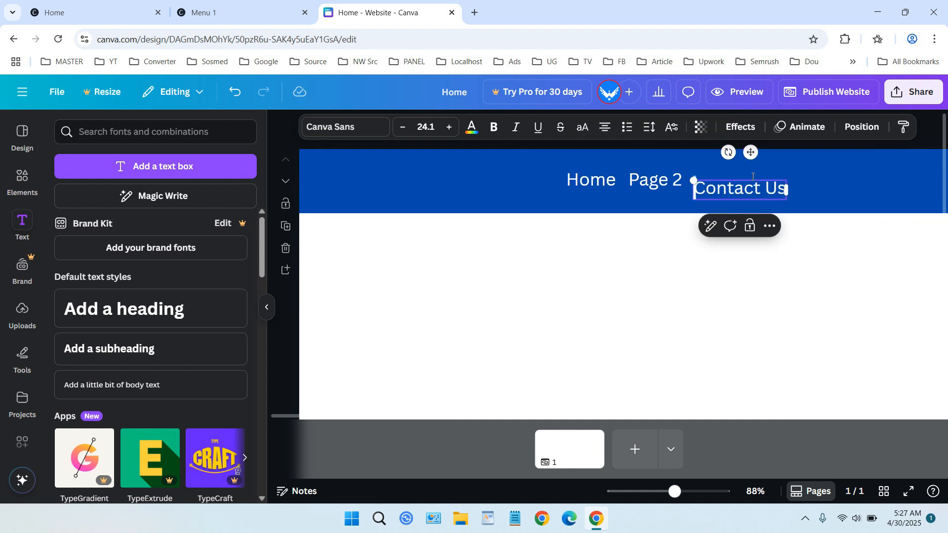
pyautogui.moveTo(754, 178); pyautogui.dragTo(754, 169)
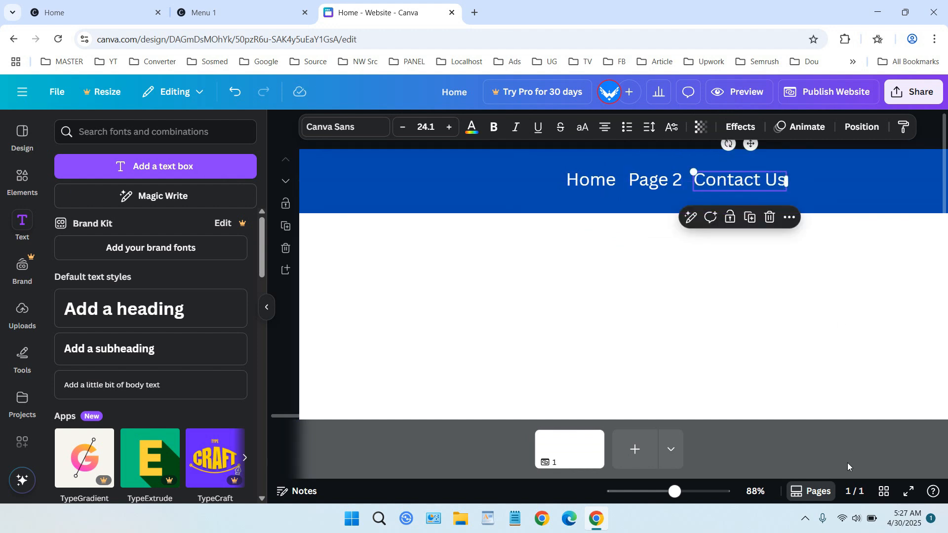
# Step: Add a text box in the white body section and replace its text with "Copyright 2025"
pyautogui.moveTo(675, 491); pyautogui.dragTo(667, 496)
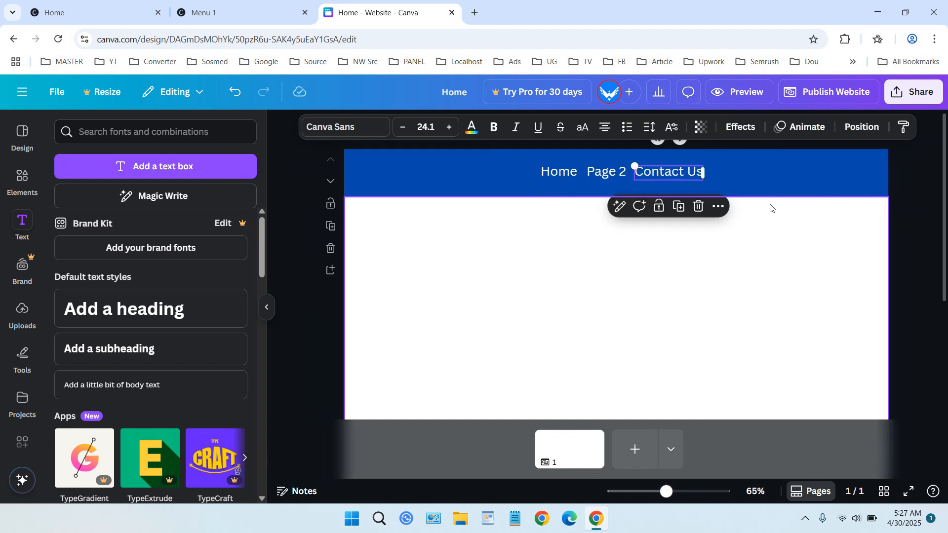
pyautogui.click(613, 189)
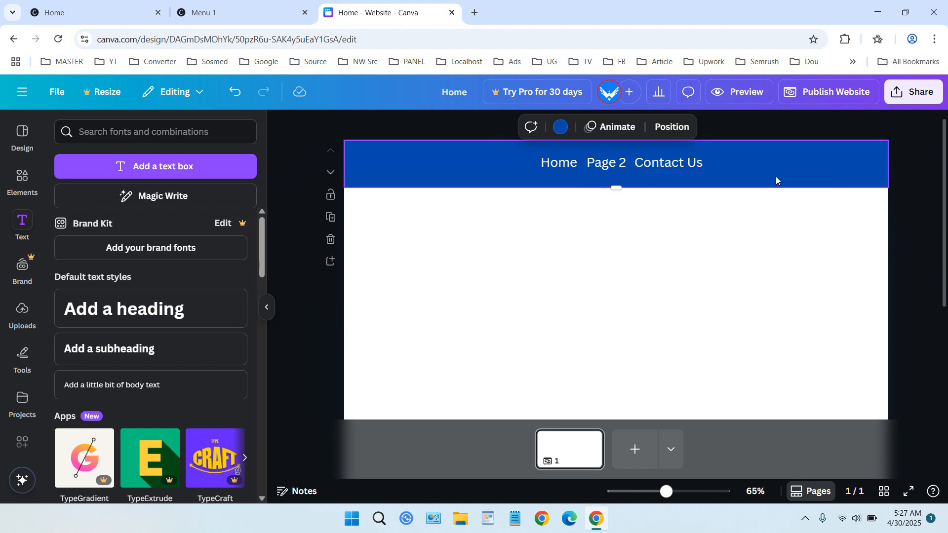
pyautogui.scroll(-3, 776, 177)
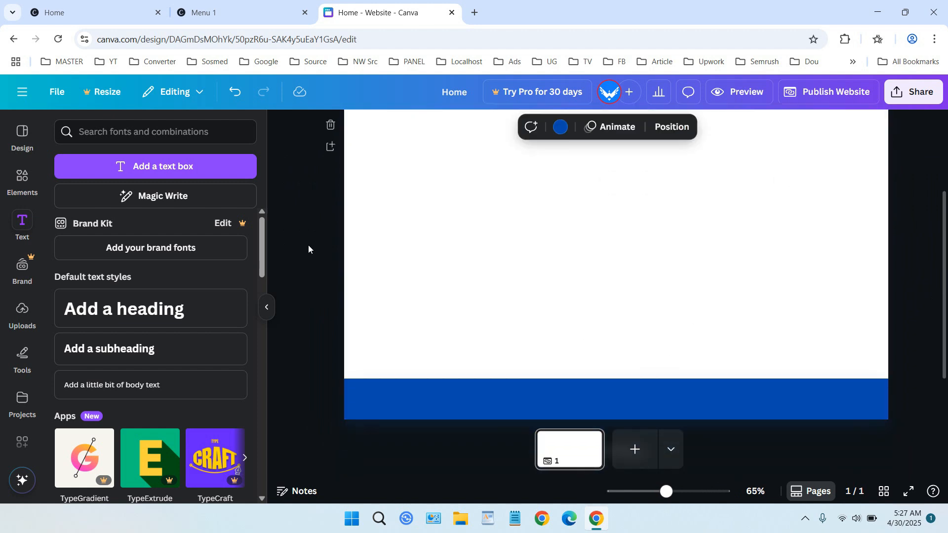
pyautogui.click(191, 184)
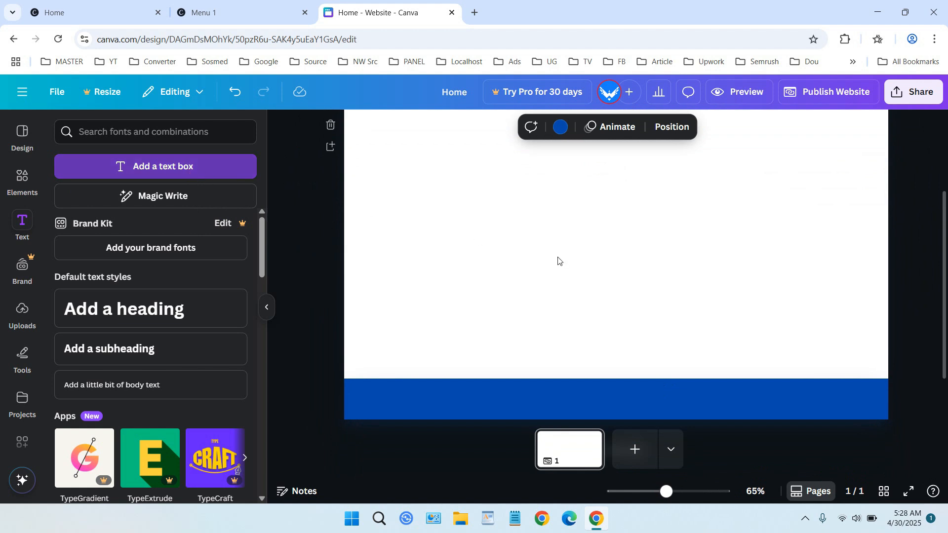
pyautogui.doubleClick(620, 247)
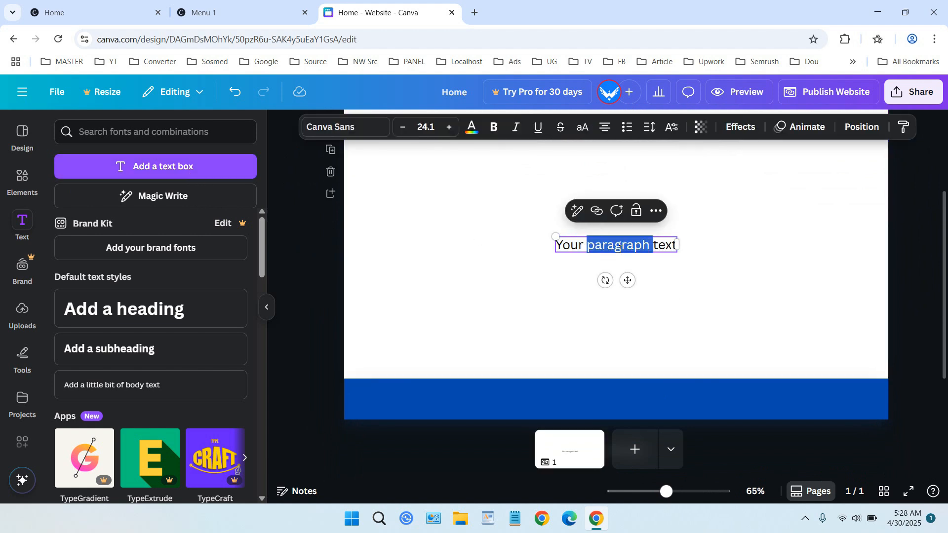
pyautogui.tripleClick(620, 248)
pyautogui.press('BackSpace')
pyautogui.write('Cop')
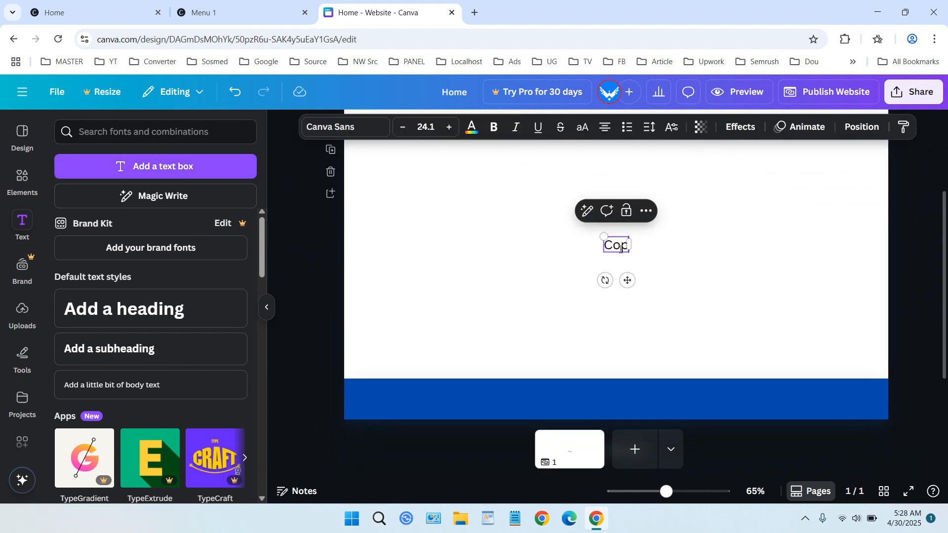
pyautogui.write('yright')
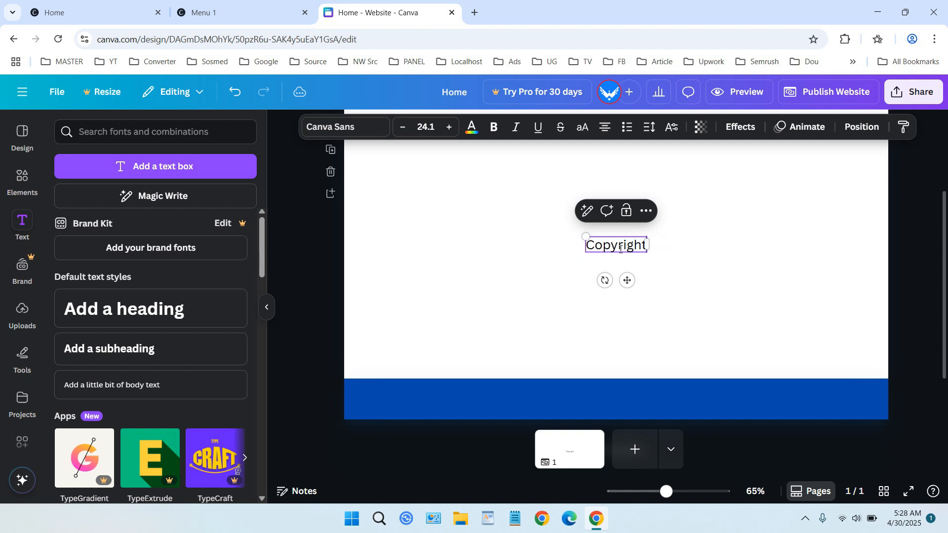
pyautogui.write(' 2025')
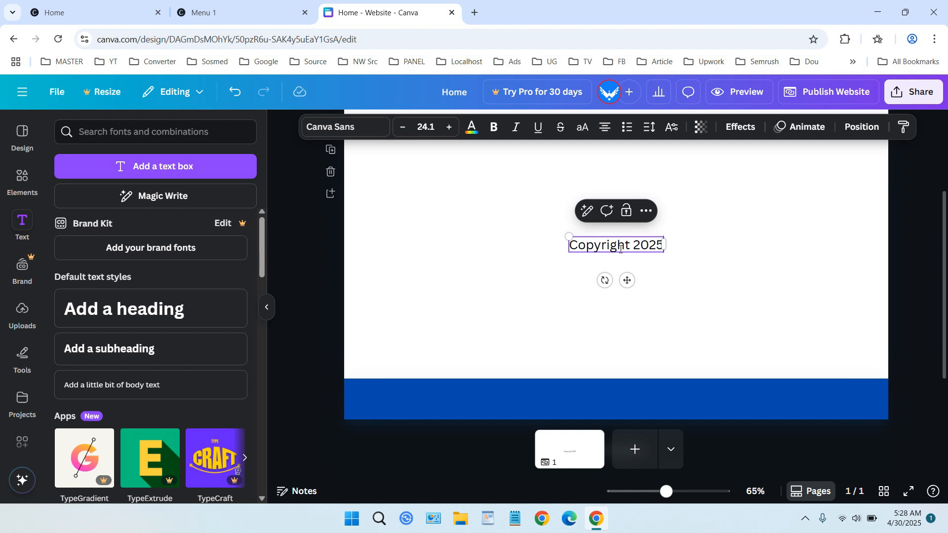
# Step: Move the Copyright 2025 text onto the middle of the blue footer bar and colour it white
pyautogui.moveTo(627, 280); pyautogui.dragTo(638, 437)
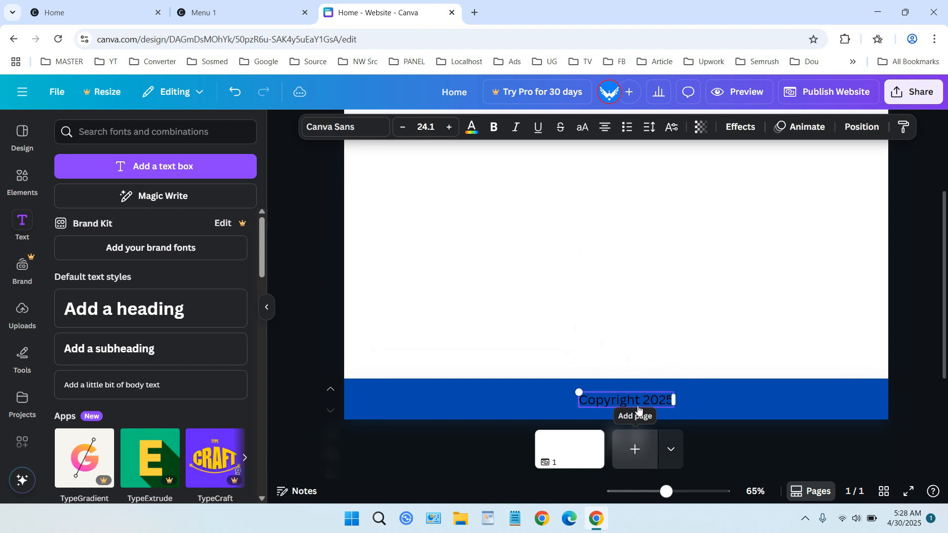
pyautogui.click(472, 132)
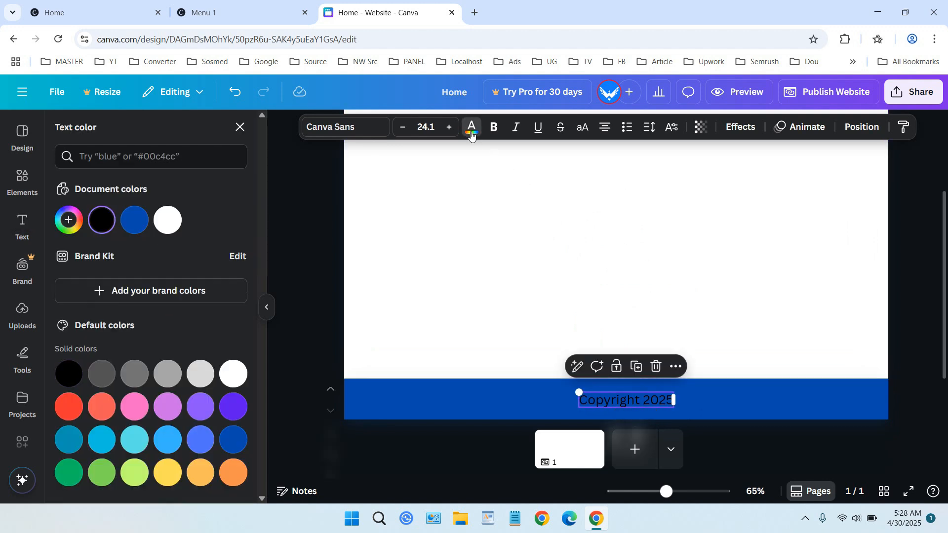
pyautogui.click(169, 221)
pyautogui.click(678, 250)
pyautogui.scroll(2, 682, 249)
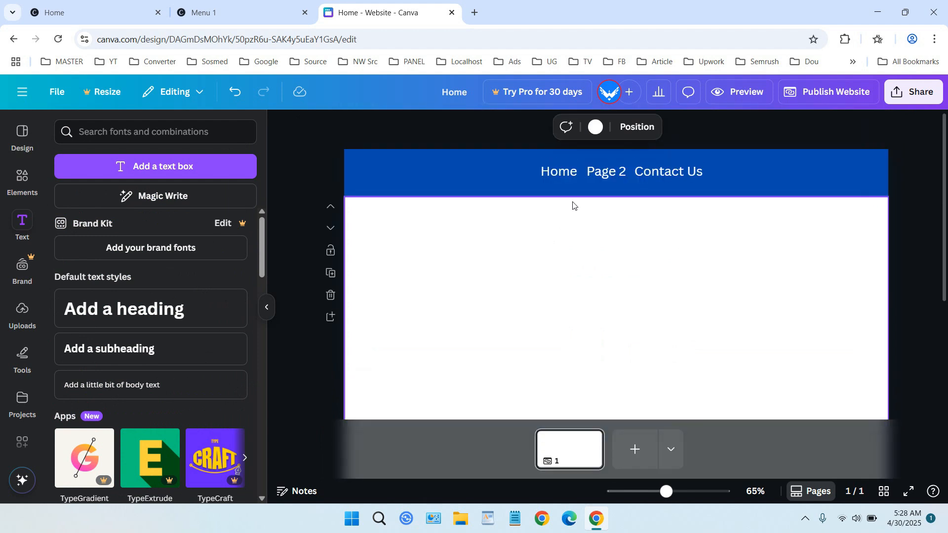
pyautogui.scroll(-4, 684, 240)
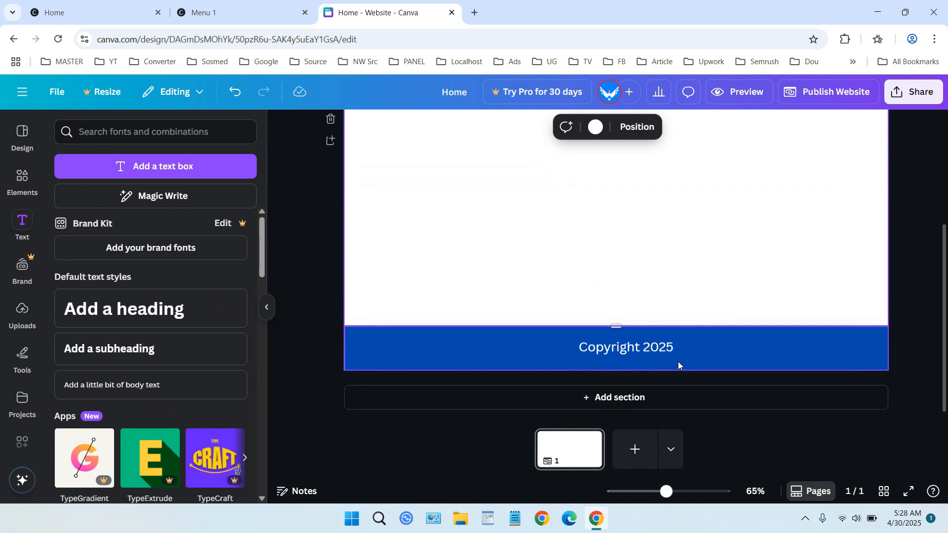
pyautogui.scroll(4, 683, 318)
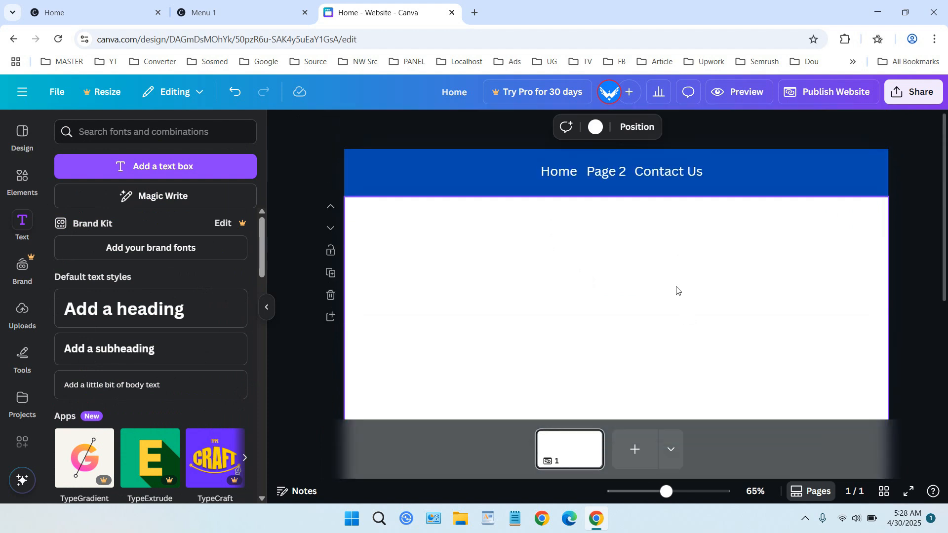
pyautogui.scroll(-4, 677, 291)
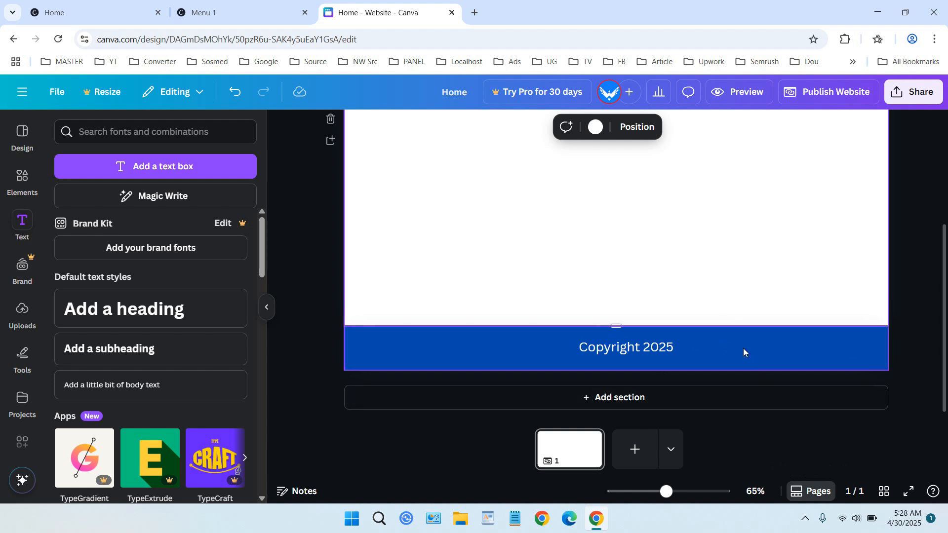
pyautogui.scroll(3, 727, 270)
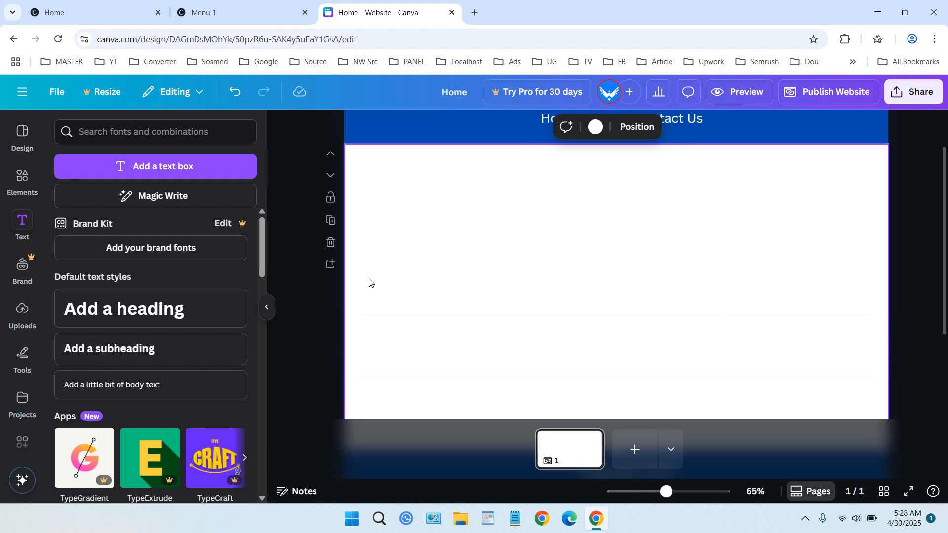
# Step: Insert the green "BUDGET APPROVED" font combination into the white body section
pyautogui.scroll(-10, 247, 328)
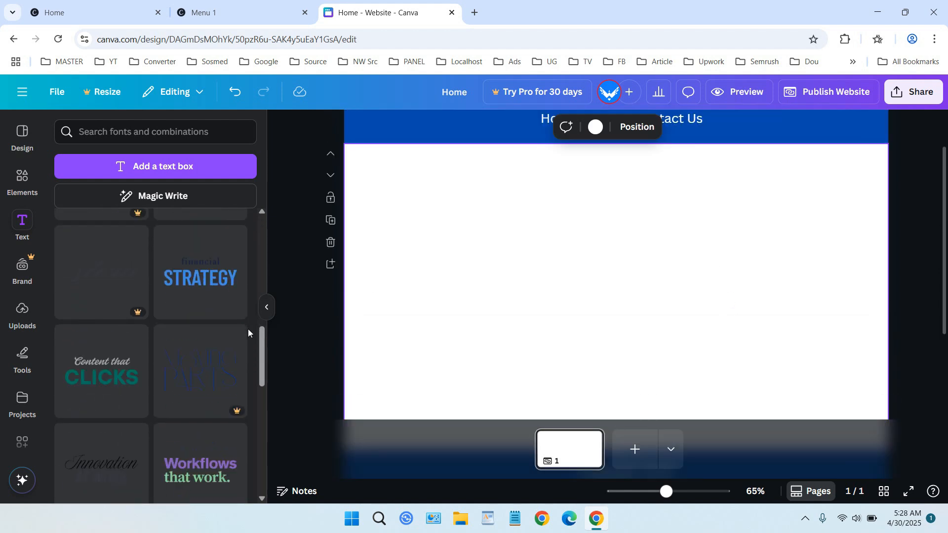
pyautogui.scroll(-6, 248, 329)
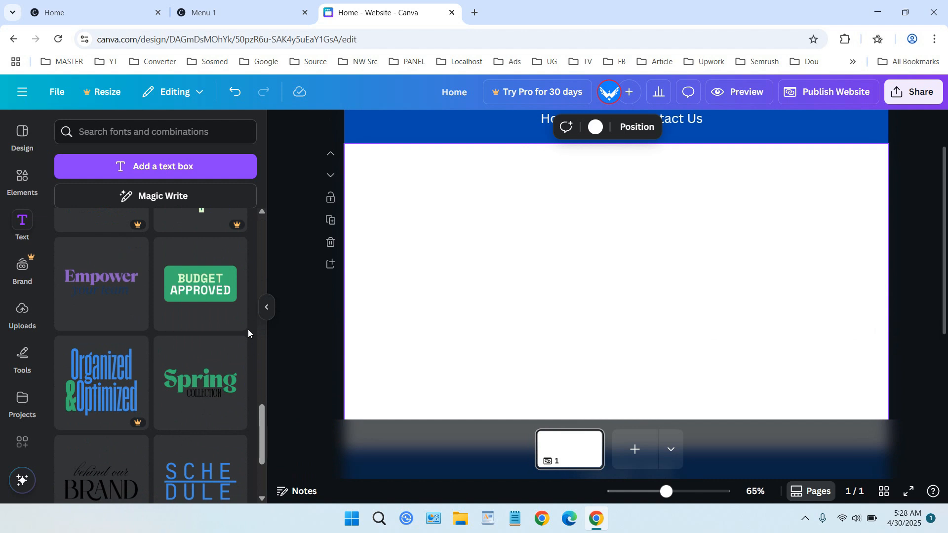
pyautogui.click(196, 290)
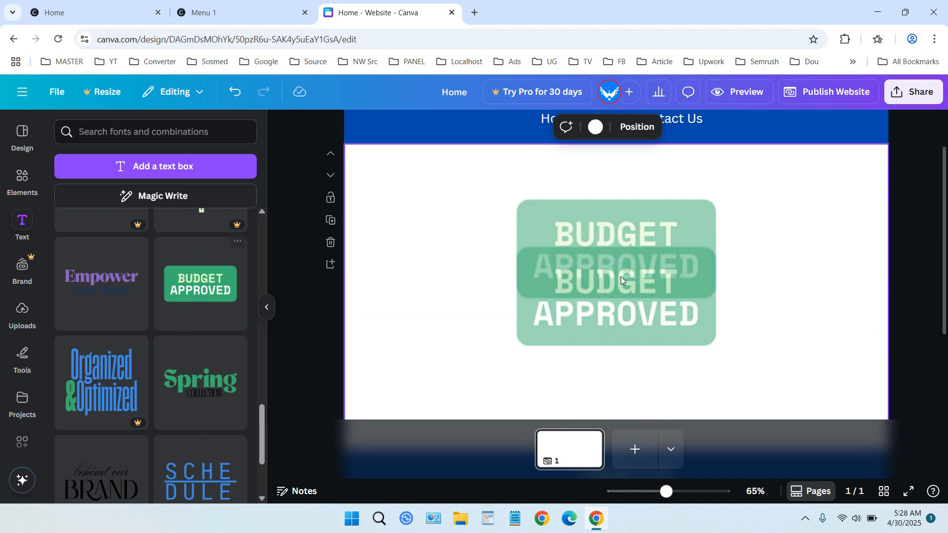
# Step: Replace the text of the green BUDGET APPROVED label with "THIS IS HOME"
pyautogui.doubleClick(642, 279)
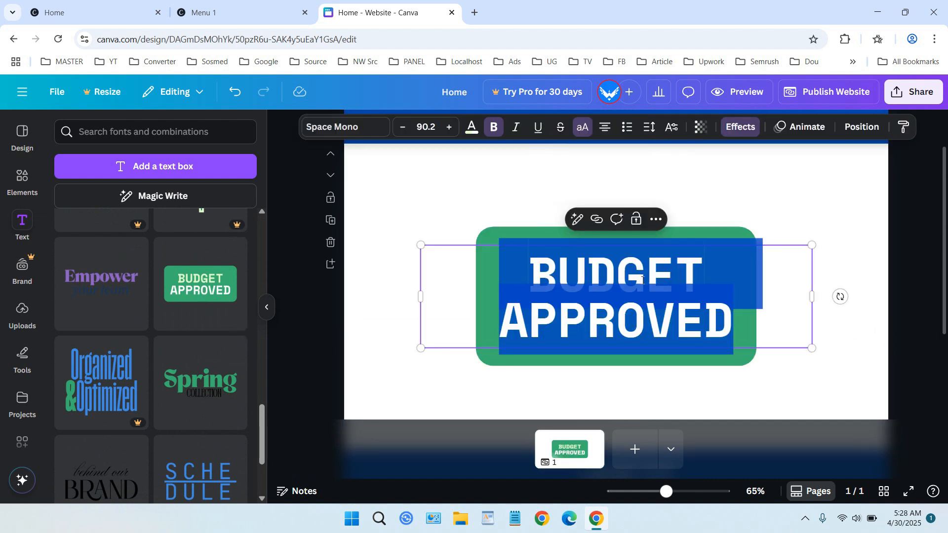
pyautogui.write('HOM')
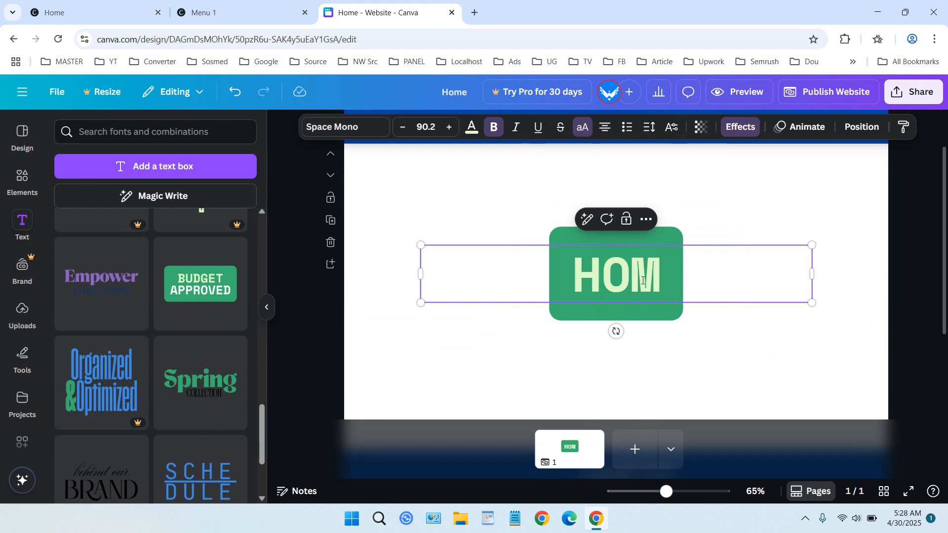
pyautogui.press('BackSpace')
pyautogui.press('BackSpace')
pyautogui.press('BackSpace')
pyautogui.write('THIS')
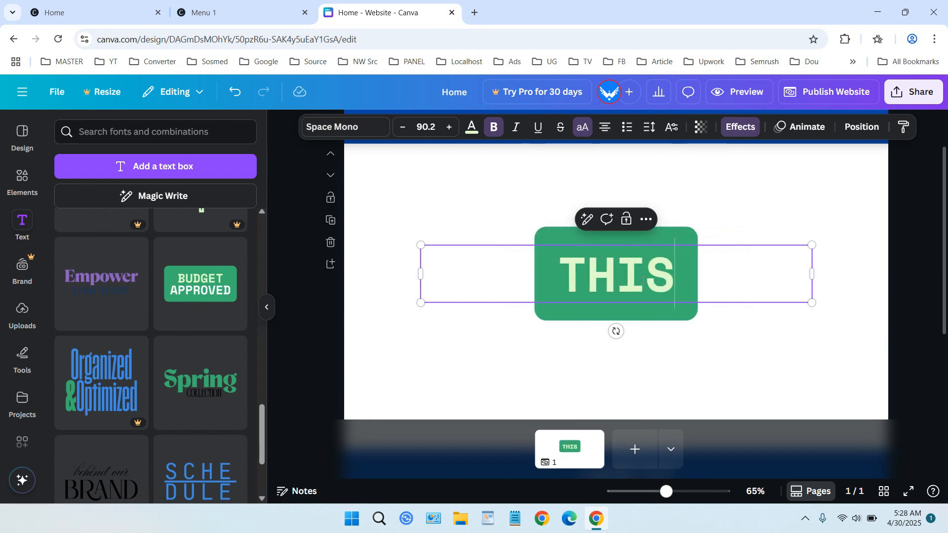
pyautogui.write(' IDS')
pyautogui.press('BackSpace')
pyautogui.write('S')
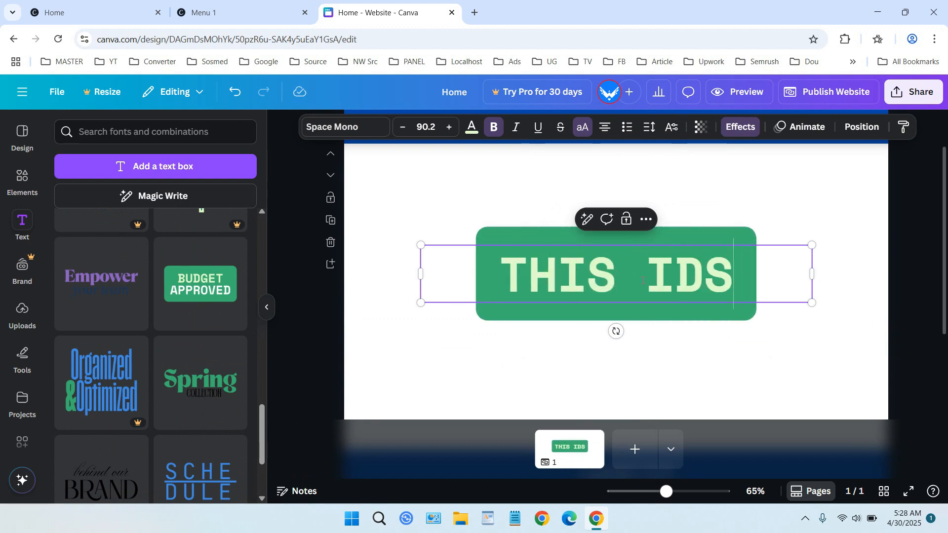
pyautogui.press('BackSpace')
pyautogui.press('BackSpace')
pyautogui.write('S HOM')
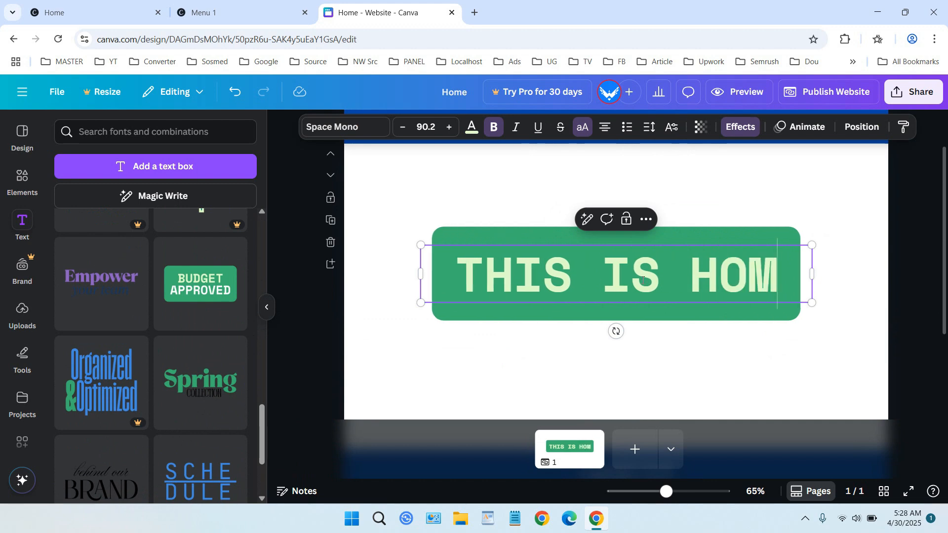
pyautogui.write('E')
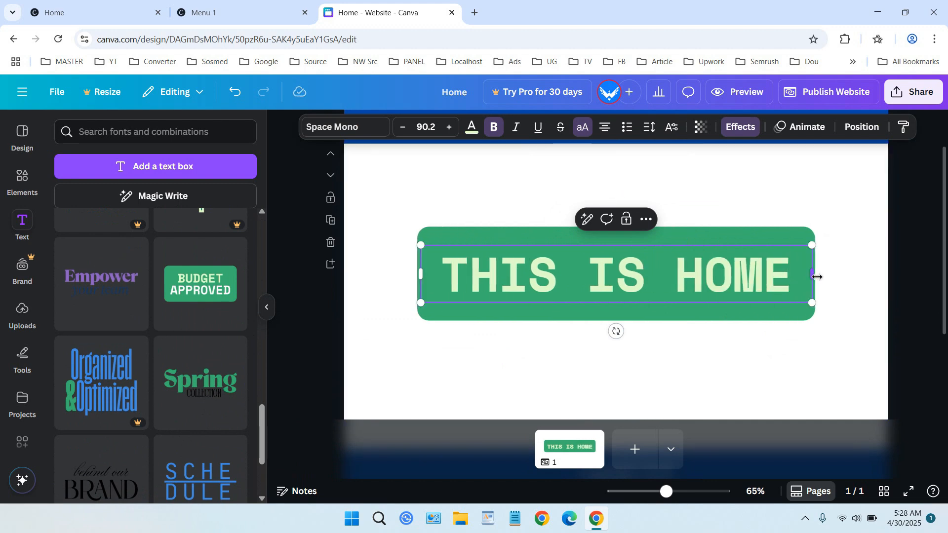
# Step: Narrow the THIS IS HOME text box to a width of about 491 and reduce its font size to 51.2
pyautogui.moveTo(811, 275); pyautogui.dragTo(625, 278)
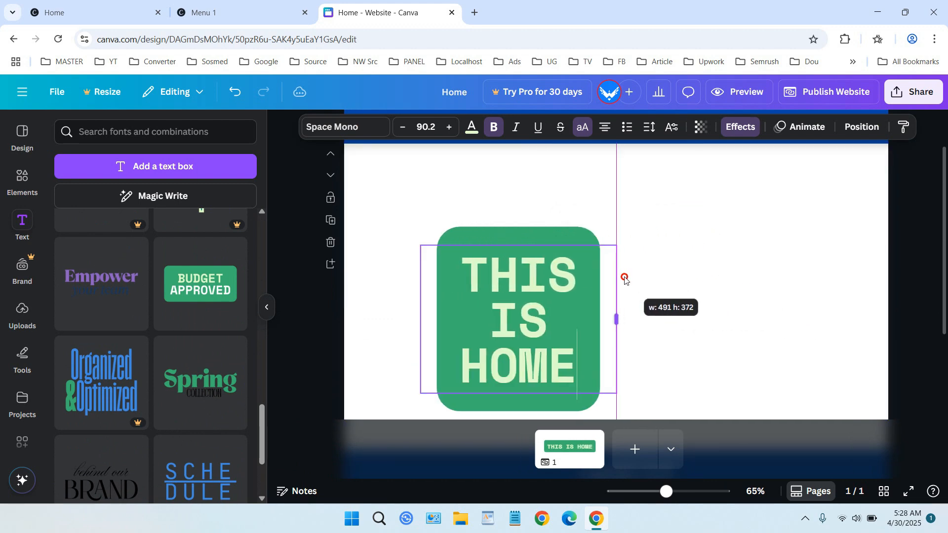
pyautogui.click(403, 128)
pyautogui.click(403, 127)
pyautogui.click(403, 127)
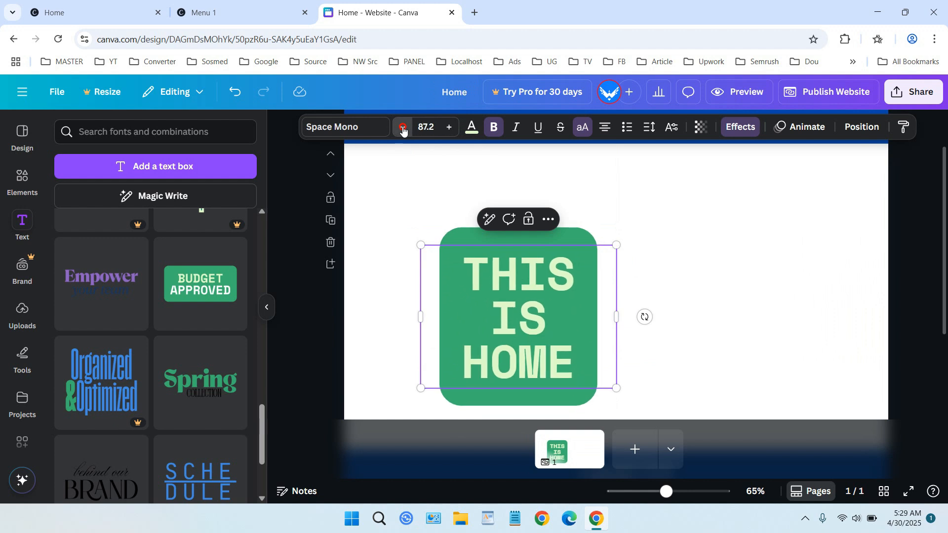
pyautogui.click(403, 127)
pyautogui.click(403, 128)
pyautogui.click(403, 127)
pyautogui.click(403, 127)
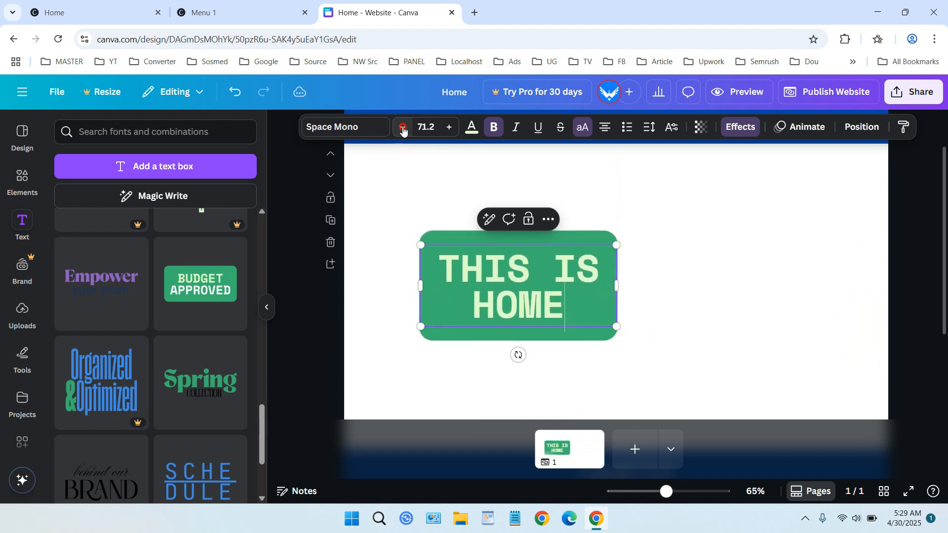
pyautogui.click(403, 127)
pyautogui.click(403, 128)
pyautogui.click(403, 128)
pyautogui.click(403, 127)
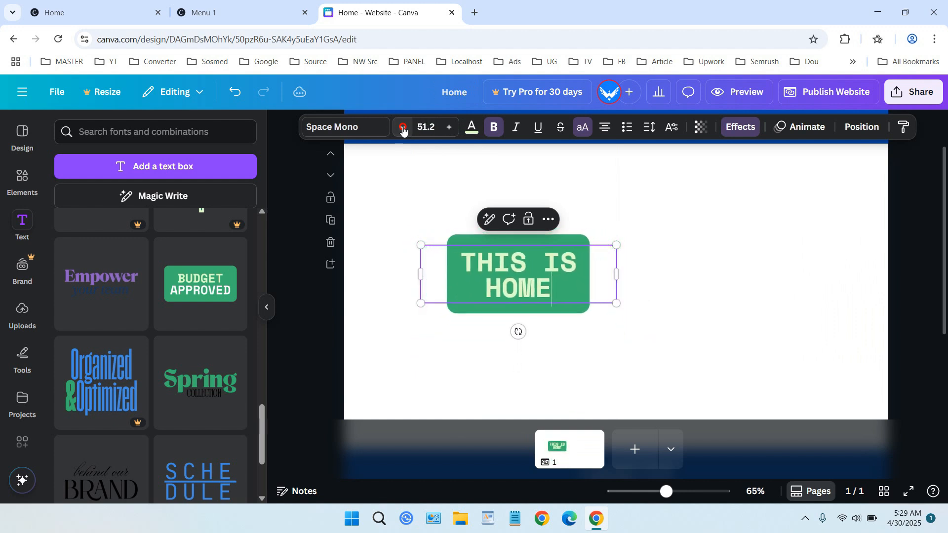
pyautogui.click(648, 273)
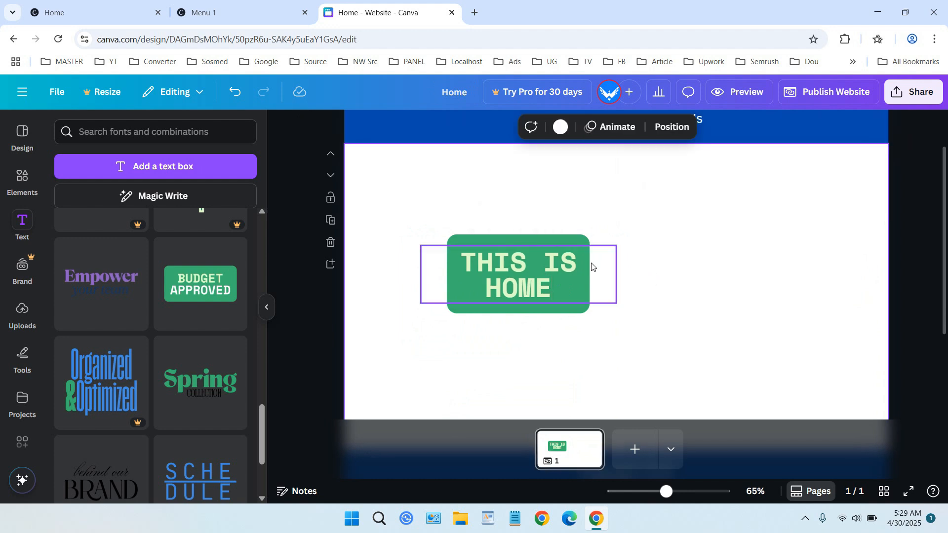
# Step: Insert the uploaded Naruto image into the body section and move the front copy to the right of the THIS IS HOME label
pyautogui.click(594, 267)
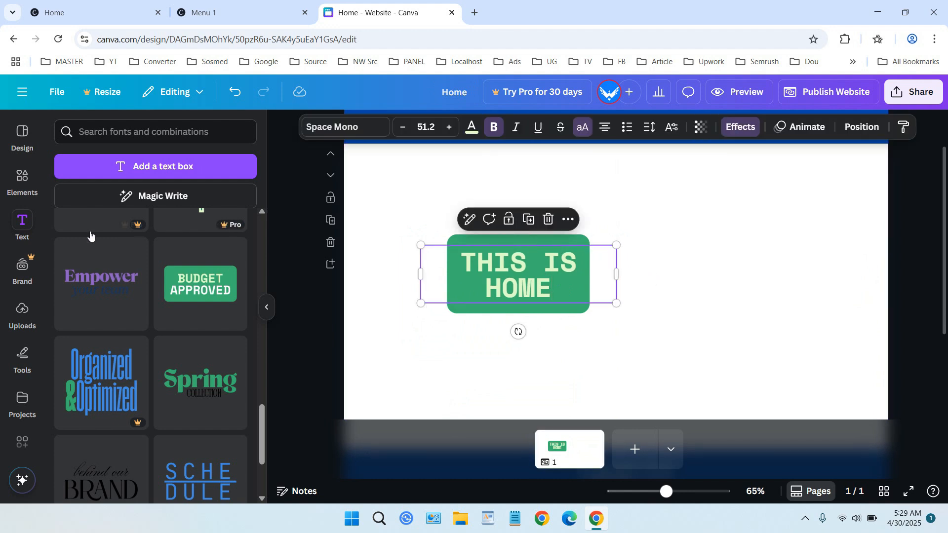
pyautogui.click(21, 312)
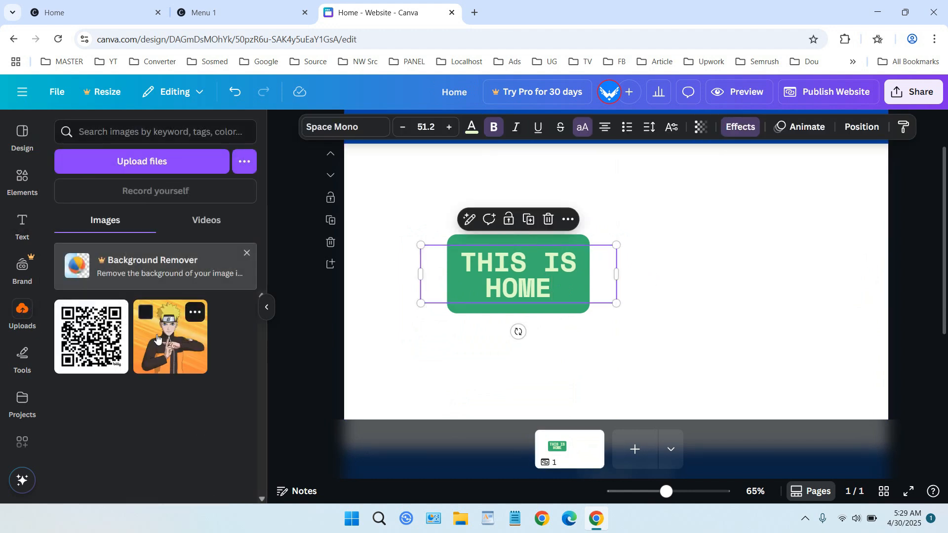
pyautogui.click(145, 312)
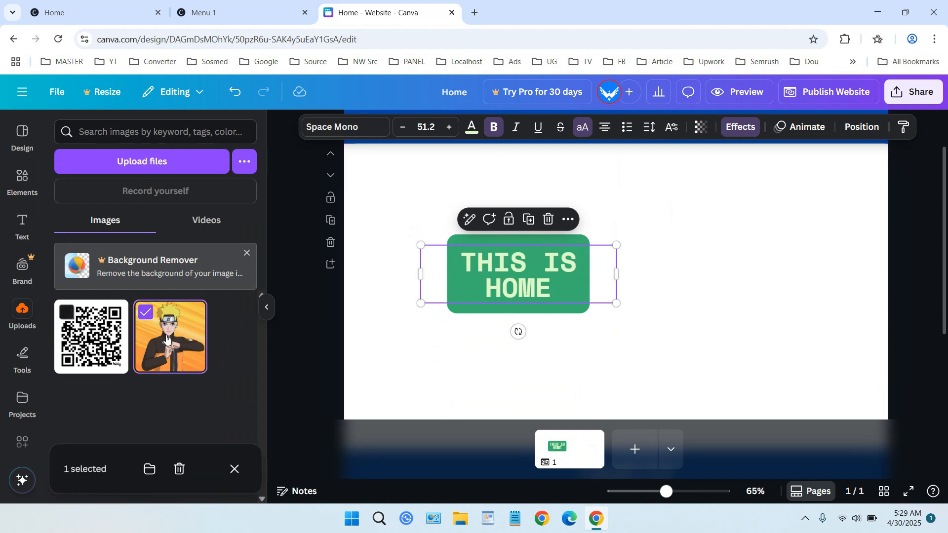
pyautogui.click(665, 284)
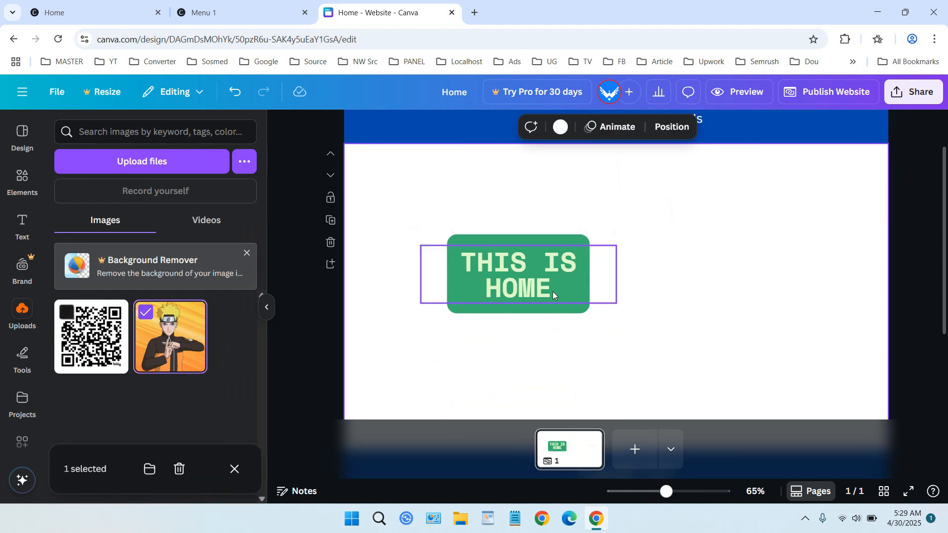
pyautogui.click(163, 334)
pyautogui.click(163, 333)
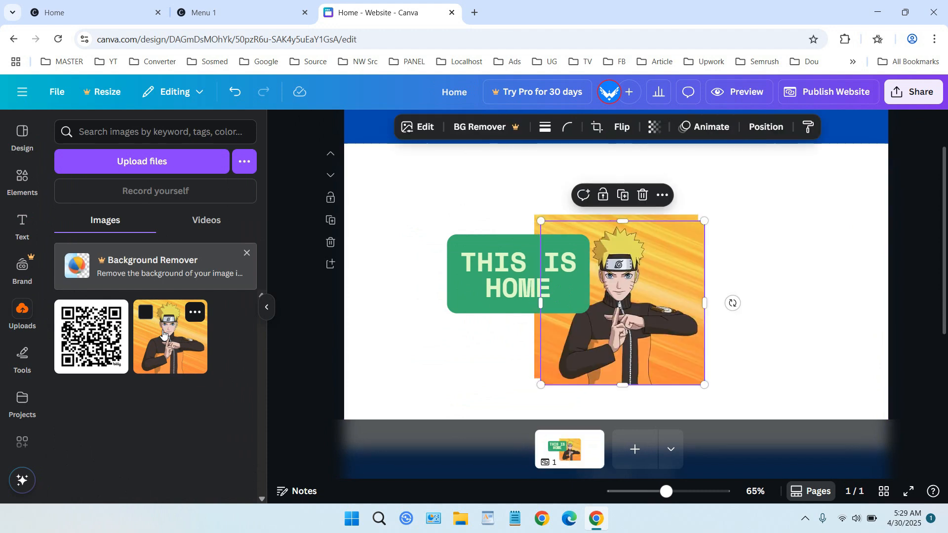
pyautogui.moveTo(641, 265); pyautogui.dragTo(770, 246)
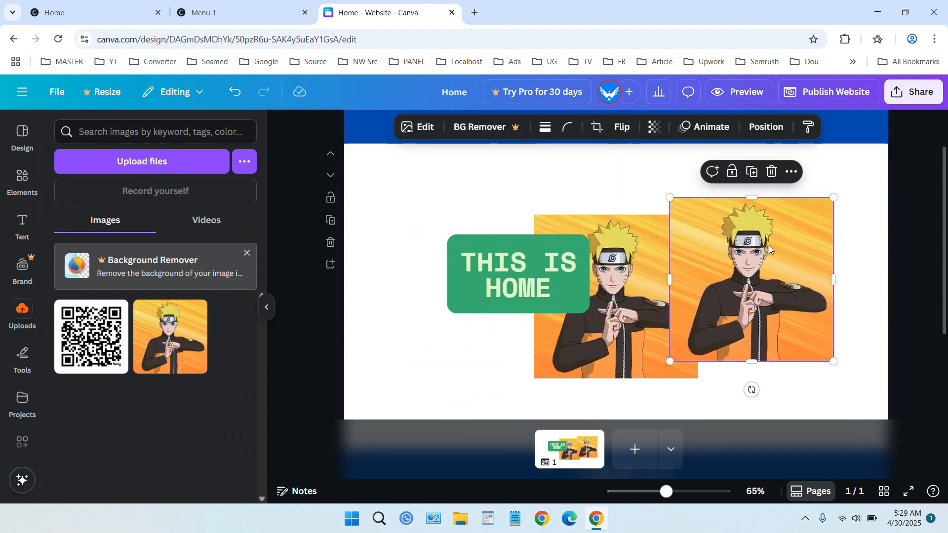
# Step: Delete the front copy of the Naruto image and move the remaining one to the right side of the white body section
pyautogui.press('Delete')
pyautogui.moveTo(638, 258); pyautogui.dragTo(767, 257)
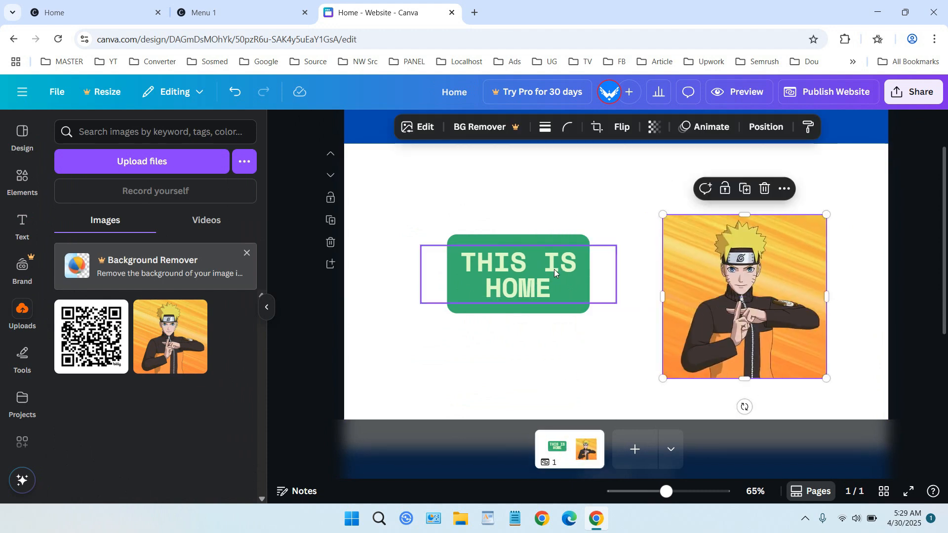
# Step: Shrink the THIS IS HOME label to font size 49.3 and move it to the upper left of the body section
pyautogui.click(574, 241)
pyautogui.click(573, 250)
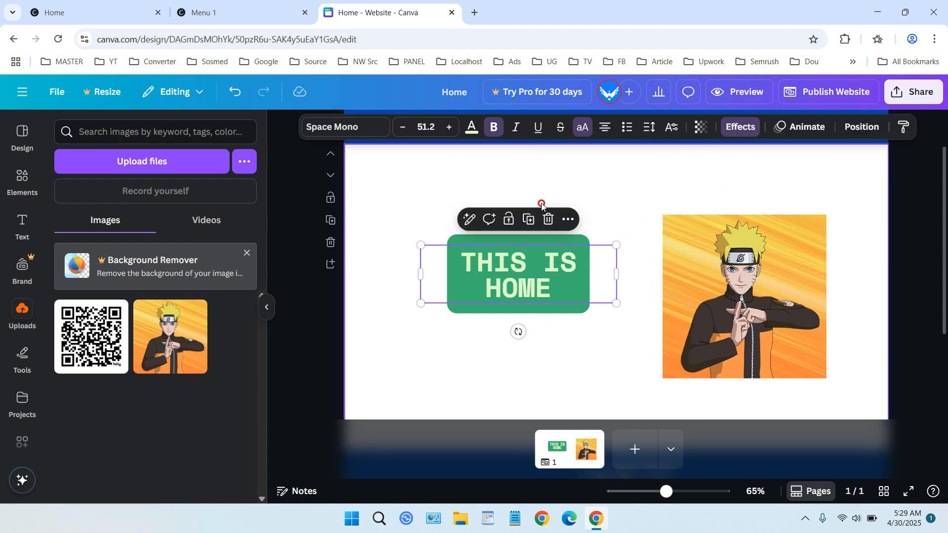
pyautogui.moveTo(421, 245); pyautogui.dragTo(360, 227)
pyautogui.moveTo(616, 303); pyautogui.dragTo(549, 283)
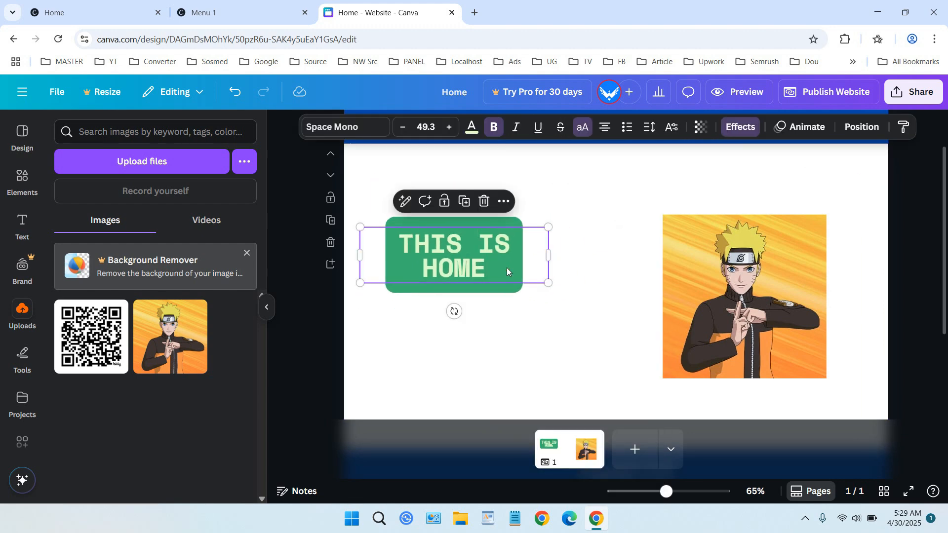
pyautogui.moveTo(473, 223); pyautogui.dragTo(473, 190)
pyautogui.click(589, 216)
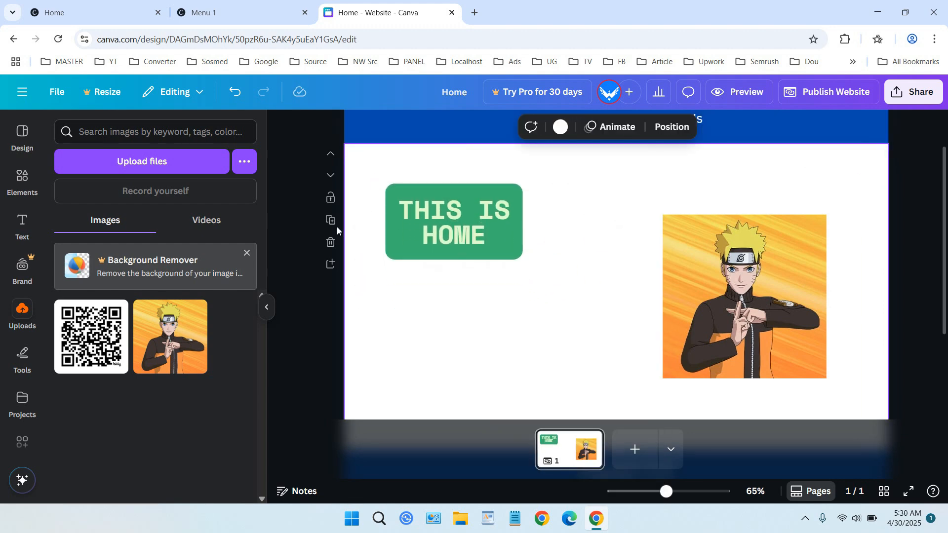
# Step: Add a text box to the body section and fill it with "Your paragraph text" repeated four times
pyautogui.click(22, 226)
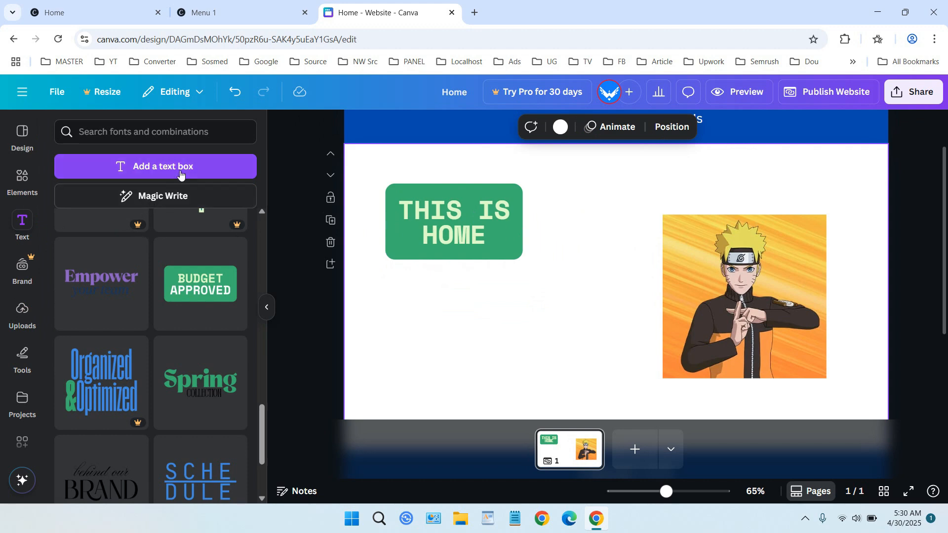
pyautogui.click(180, 172)
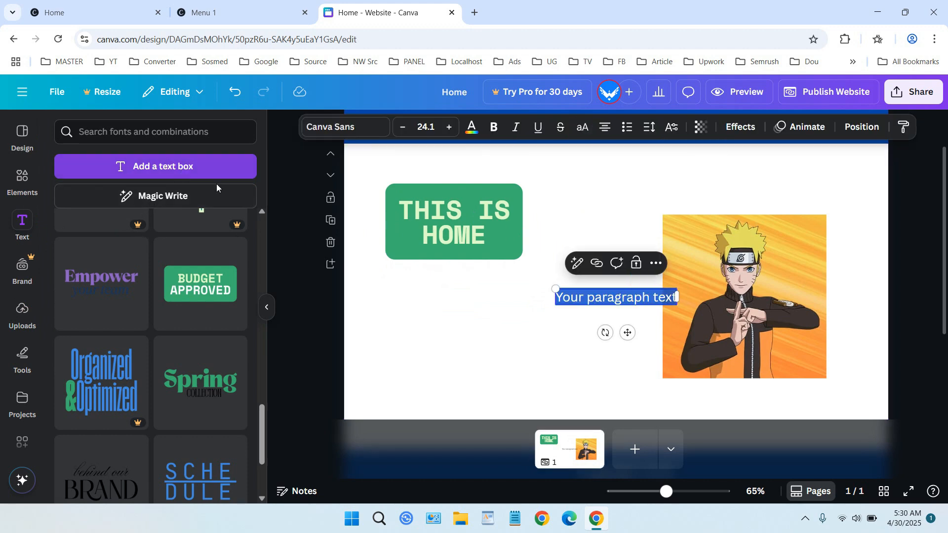
pyautogui.keyDown('shift'); pyautogui.click(618, 302); pyautogui.keyUp('shift')
pyautogui.hotkey('ctrl', 'a')
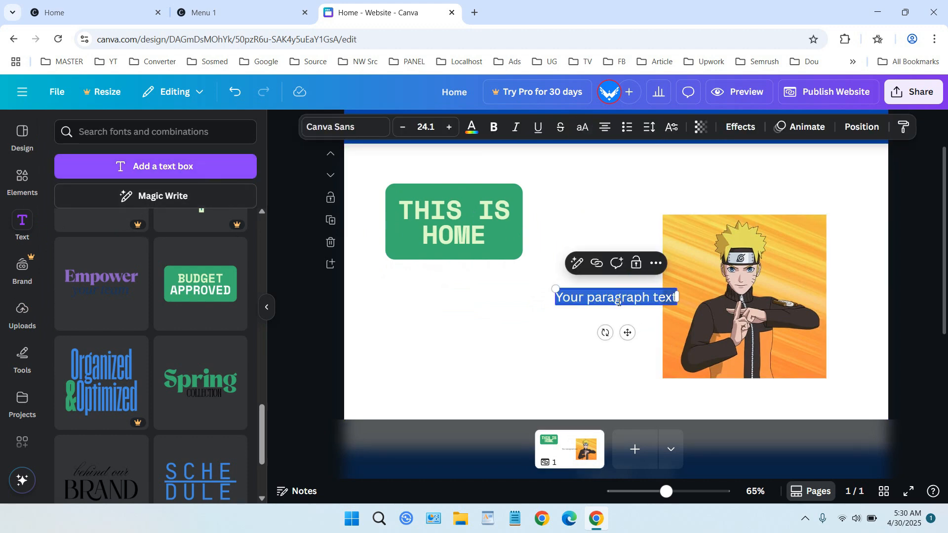
pyautogui.hotkey('ctrl', 'v')
pyautogui.hotkey('ctrl', 'v')
pyautogui.hotkey('ctrl', 'v')
pyautogui.hotkey('ctrl', 'v')
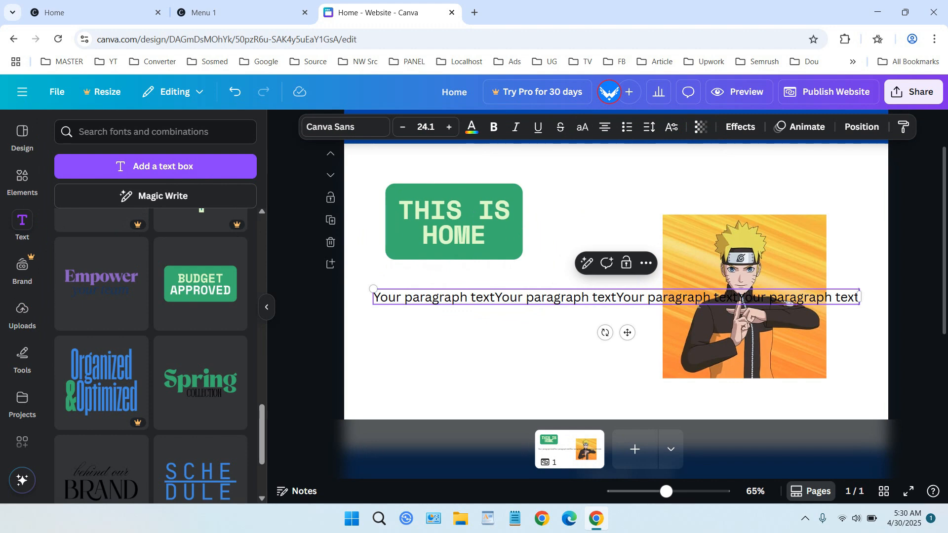
# Step: Right-align the paragraph text and resize its box to wrap over several lines between the THIS IS HOME label and the Naruto image
pyautogui.click(605, 134)
pyautogui.click(606, 135)
pyautogui.click(606, 135)
pyautogui.moveTo(373, 289); pyautogui.dragTo(595, 326)
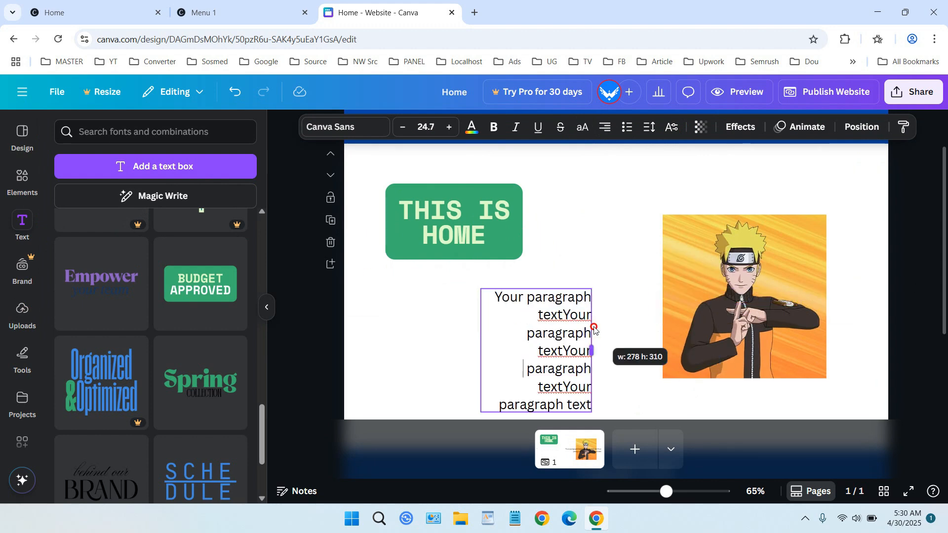
pyautogui.moveTo(623, 364); pyautogui.dragTo(652, 383)
# Step: Move the THIS IS HOME label to the right above the paragraph, then widen the paragraph box leftward and scale it down slightly
pyautogui.moveTo(444, 228); pyautogui.dragTo(493, 226)
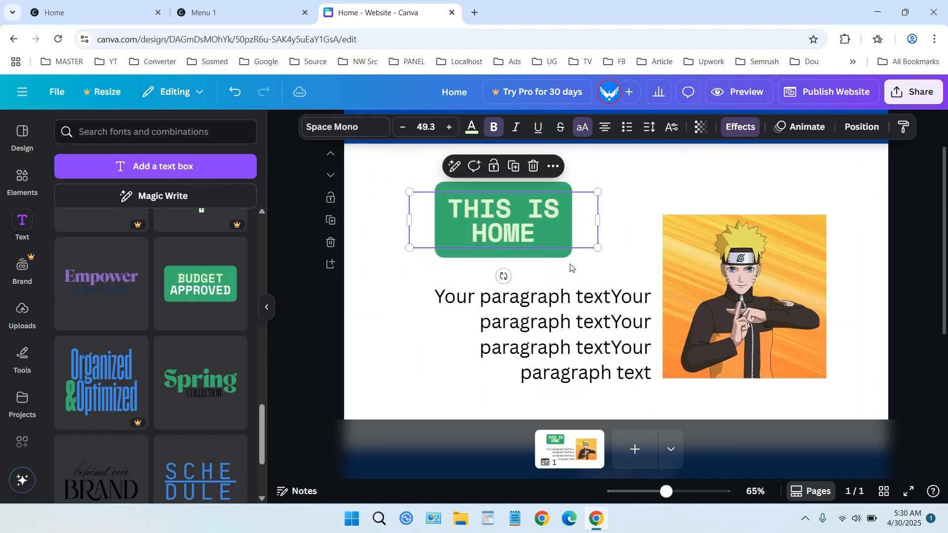
pyautogui.click(429, 351)
pyautogui.moveTo(421, 345); pyautogui.dragTo(360, 345)
pyautogui.moveTo(652, 409); pyautogui.dragTo(638, 404)
pyautogui.click(717, 385)
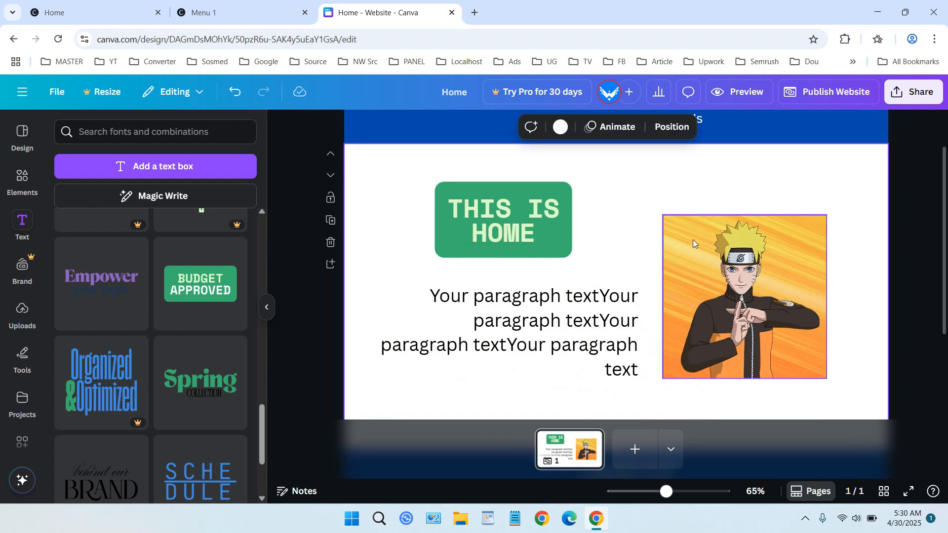
# Step: Examine the Home page layout from the header menu down to the copyright footer
pyautogui.scroll(1, 667, 241)
pyautogui.scroll(-1, 668, 238)
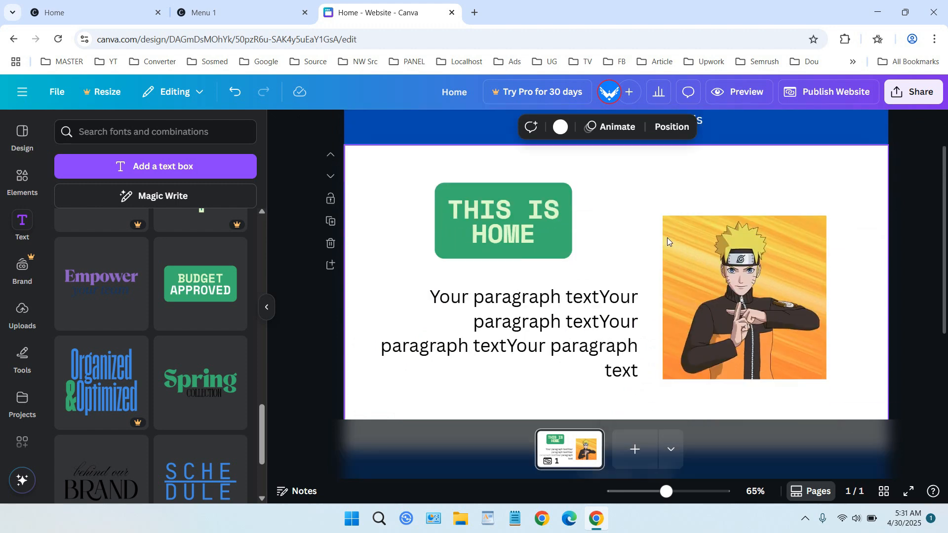
pyautogui.scroll(-1, 667, 238)
pyautogui.scroll(1, 668, 238)
pyautogui.scroll(-1, 668, 238)
pyautogui.scroll(1, 668, 238)
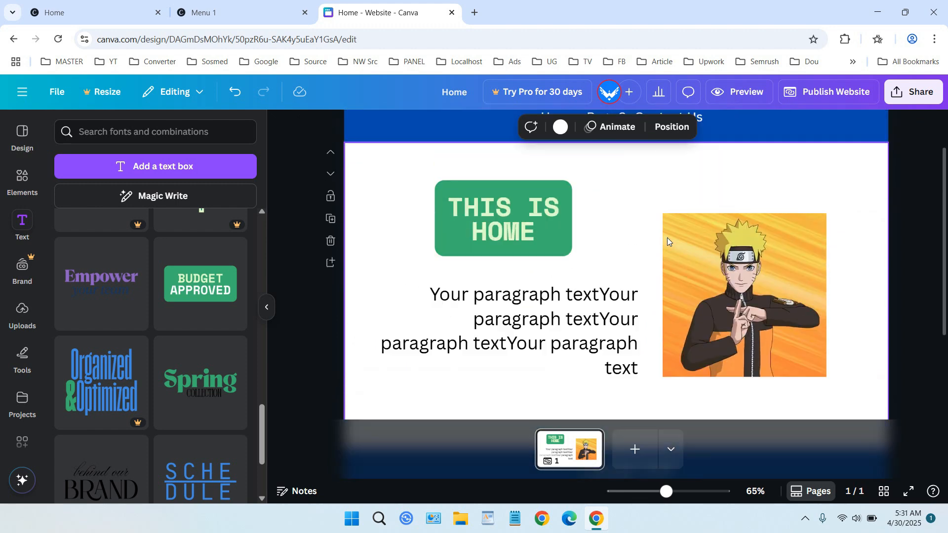
pyautogui.scroll(1, 668, 241)
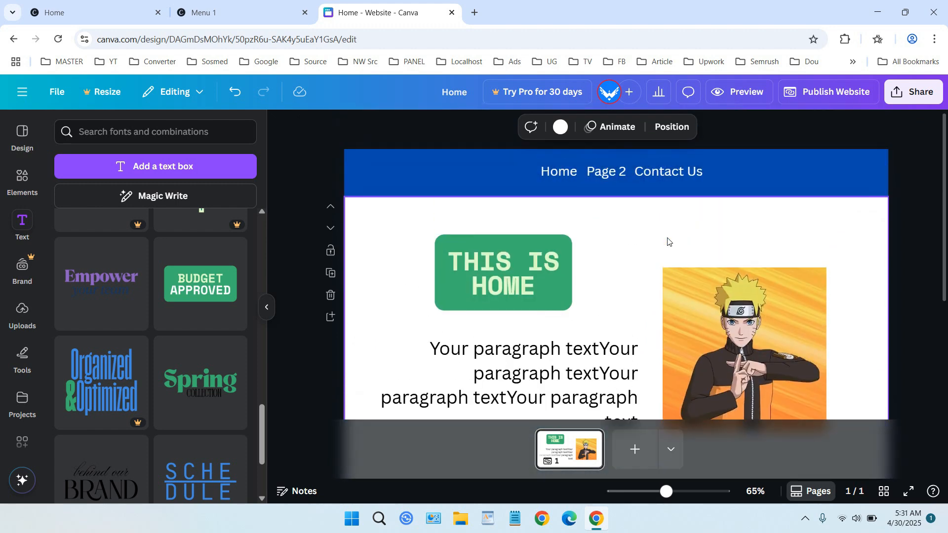
pyautogui.scroll(-3, 630, 203)
pyautogui.scroll(3, 630, 202)
pyautogui.scroll(-3, 636, 215)
pyautogui.scroll(3, 635, 214)
pyautogui.scroll(-3, 667, 268)
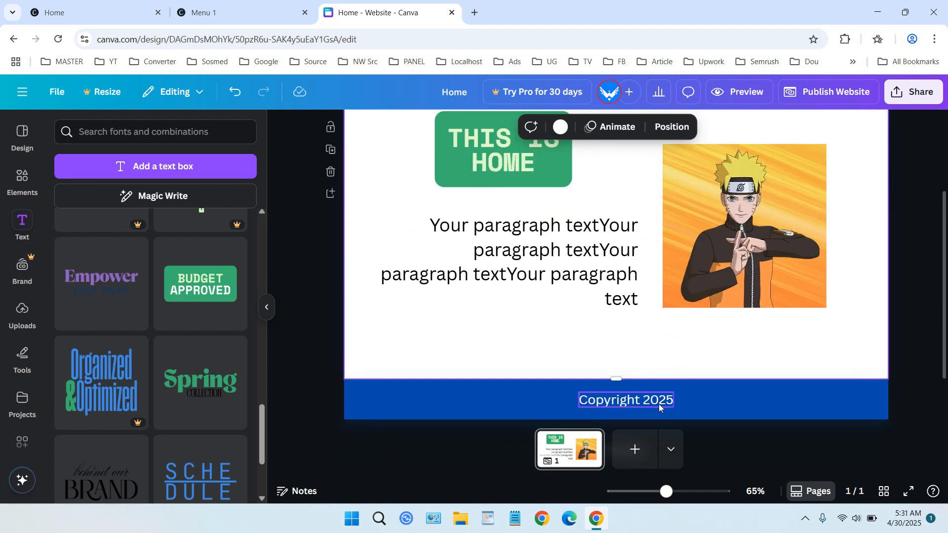
pyautogui.scroll(1, 657, 404)
pyautogui.scroll(1, 657, 404)
pyautogui.scroll(2, 637, 227)
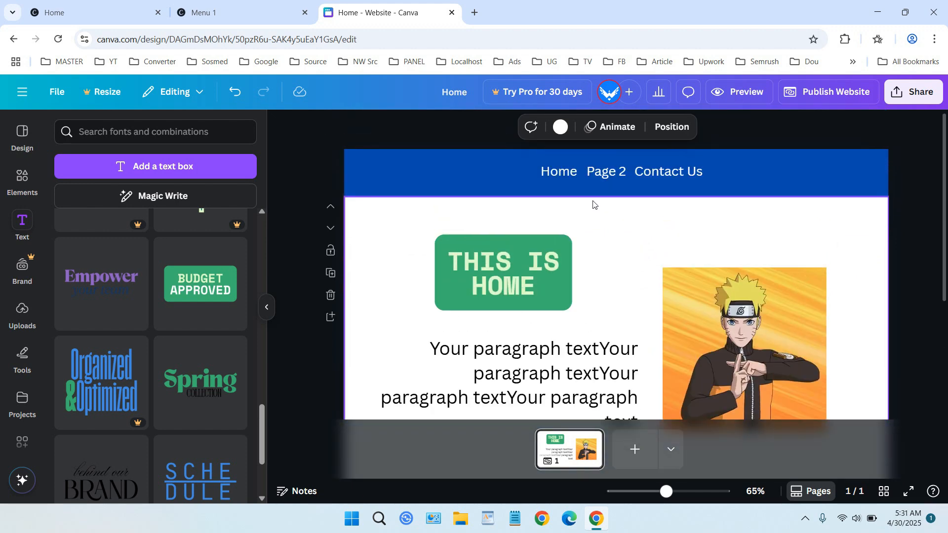
# Step: Link the Home text in the header menu to the document page "1 - Untitled"
pyautogui.click(562, 174)
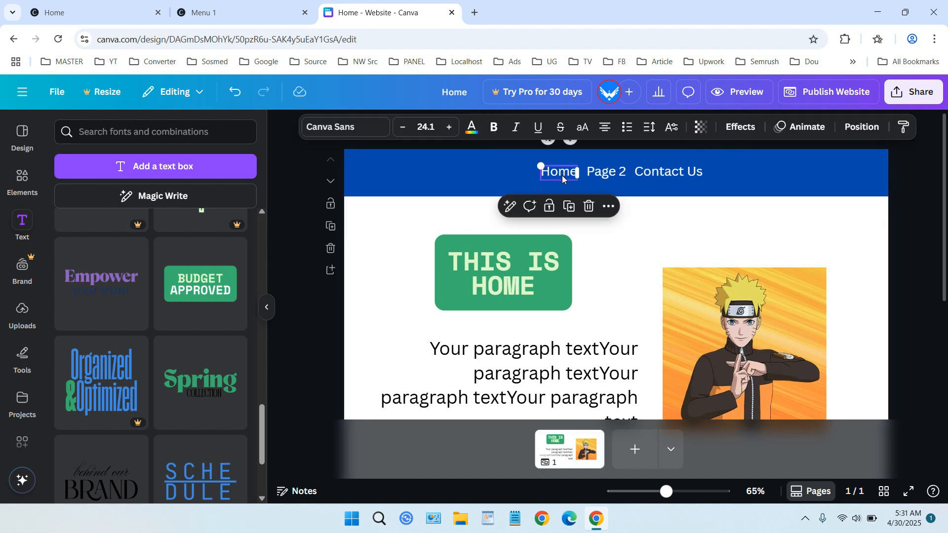
pyautogui.click(611, 209)
pyautogui.moveTo(699, 368)
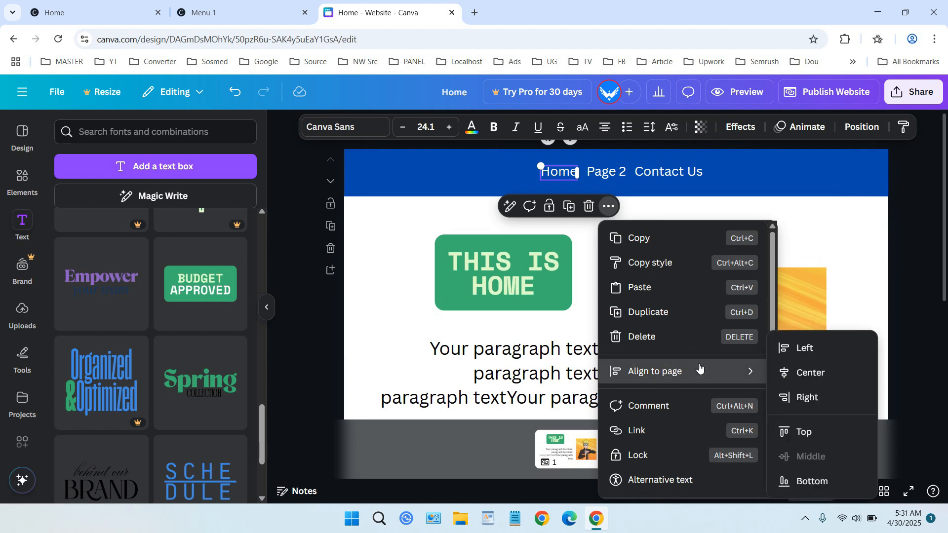
pyautogui.click(708, 429)
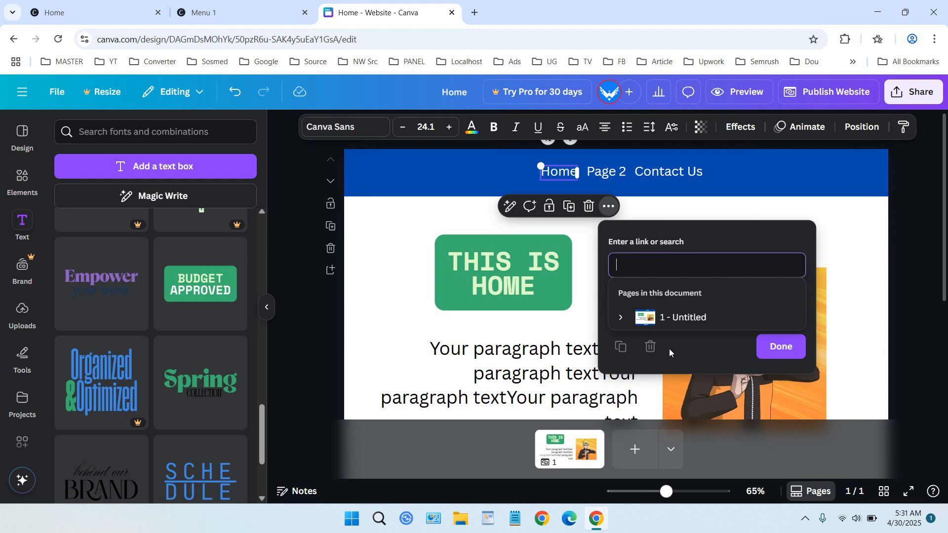
pyautogui.scroll(-1, 691, 346)
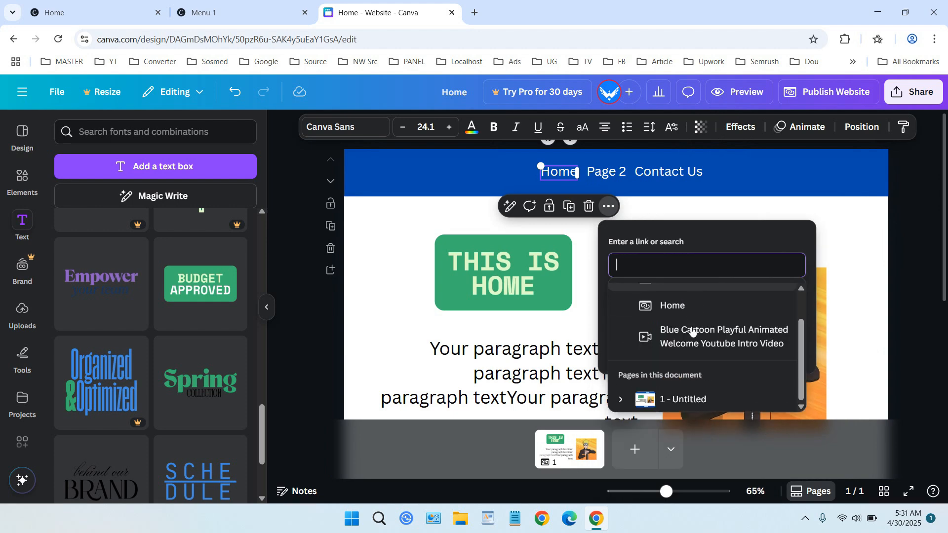
pyautogui.click(684, 399)
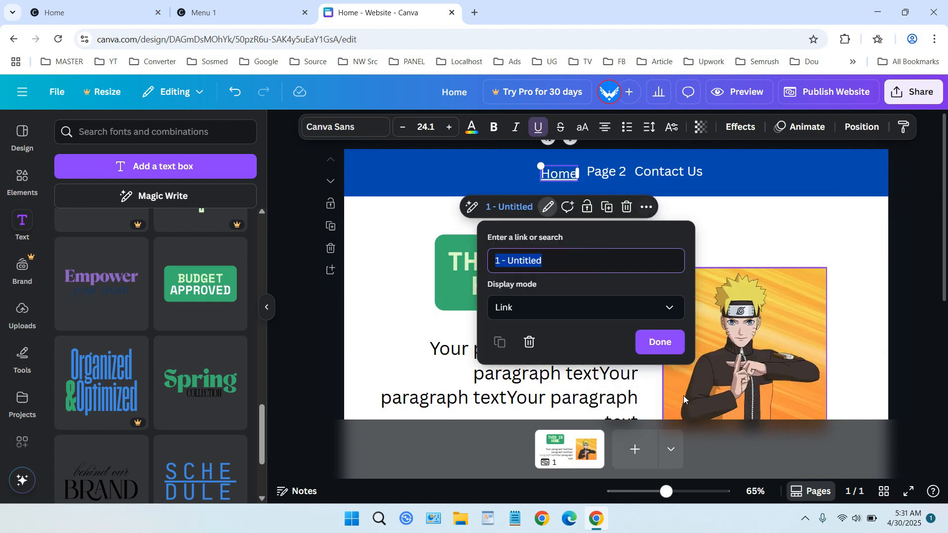
pyautogui.click(660, 342)
pyautogui.click(671, 223)
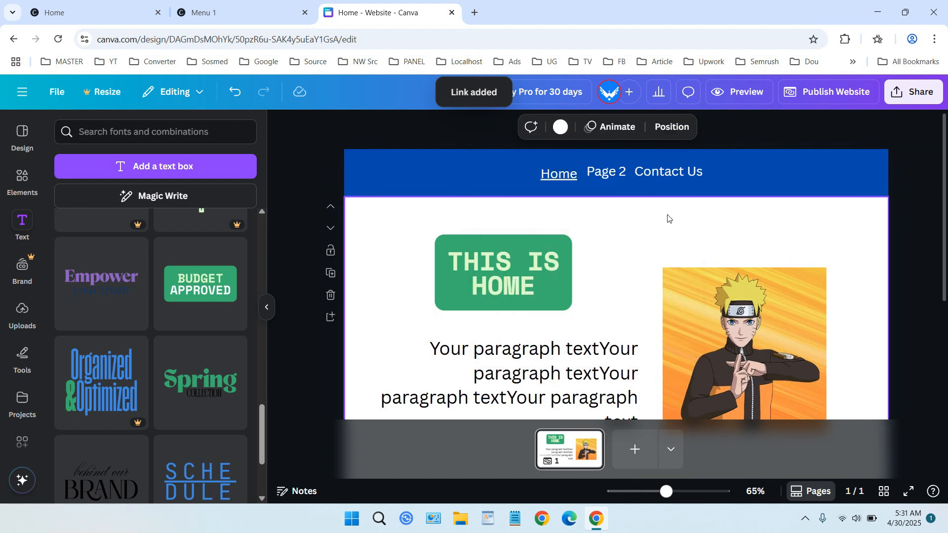
# Step: Duplicate the Home page to create a second page
pyautogui.click(593, 448)
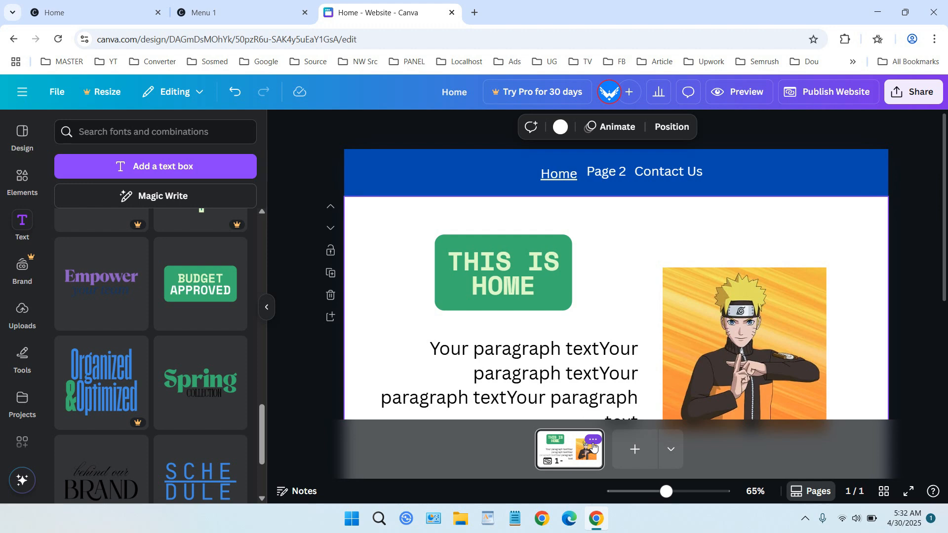
pyautogui.click(594, 440)
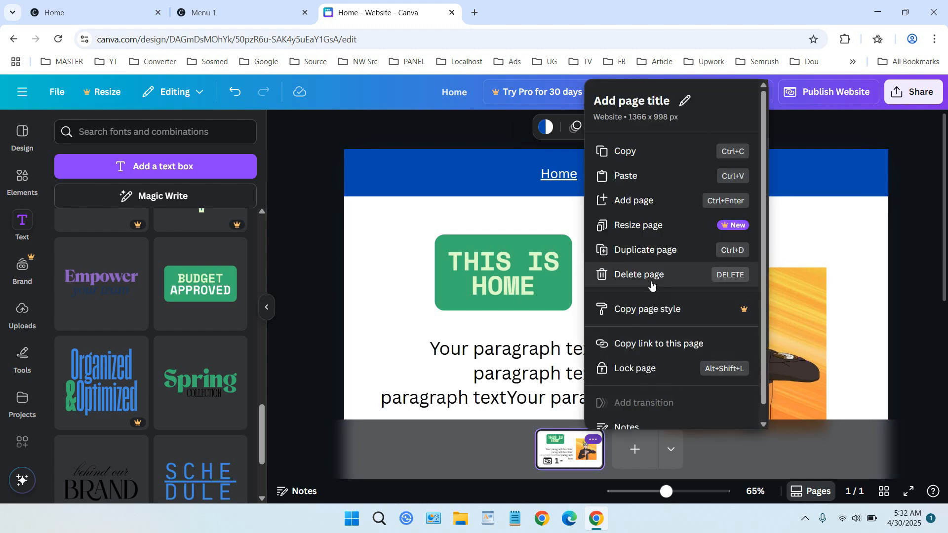
pyautogui.click(664, 259)
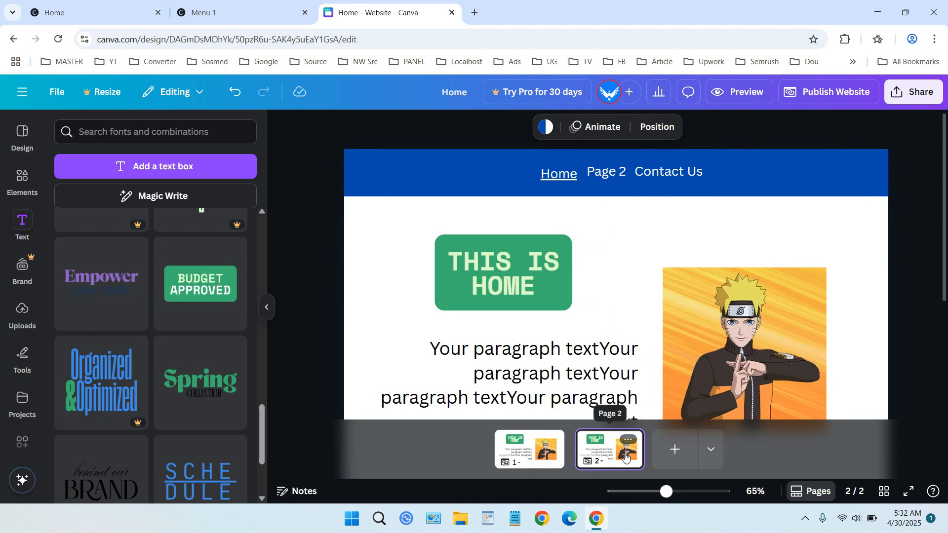
# Step: Delete the paragraph text, the THIS IS HOME label and the Naruto image from the body of page 2
pyautogui.scroll(-3, 642, 326)
pyautogui.scroll(2, 644, 325)
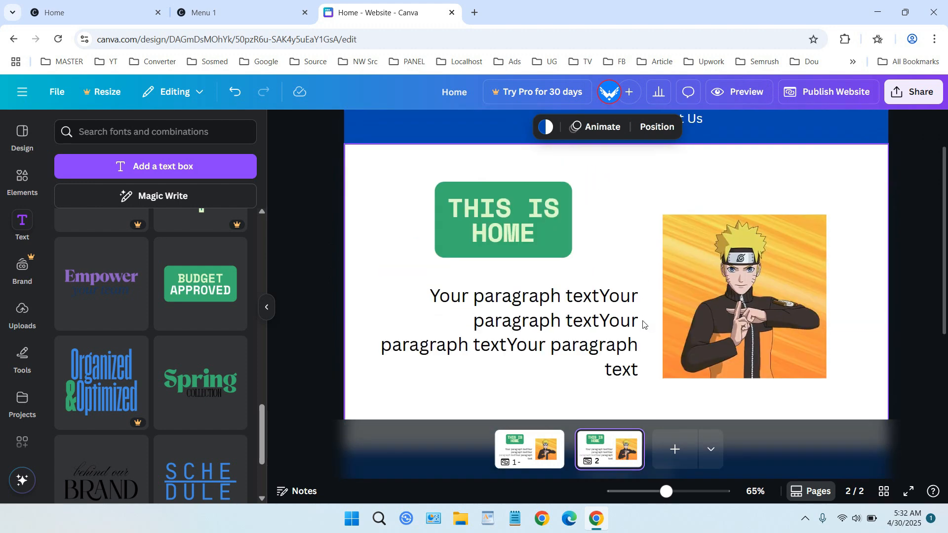
pyautogui.click(635, 321)
pyautogui.press('Delete')
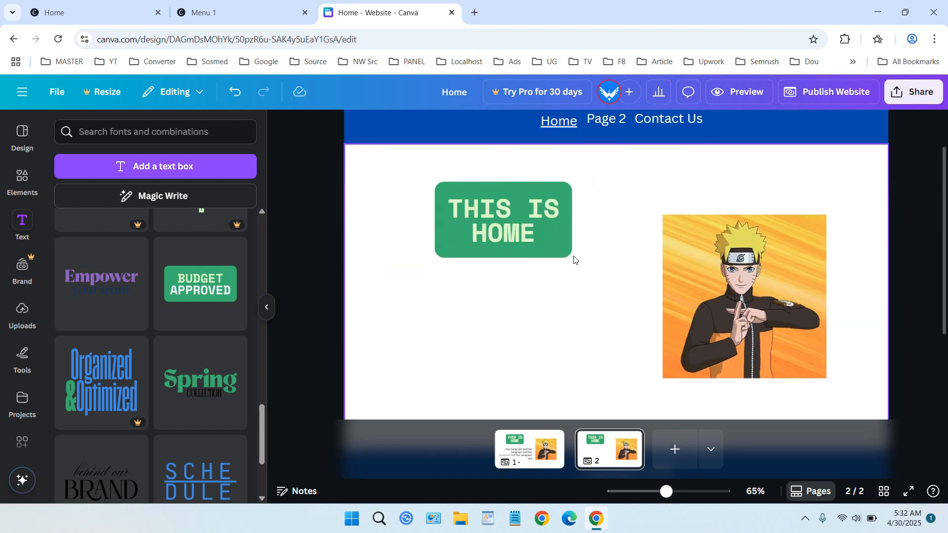
pyautogui.click(573, 250)
pyautogui.press('Delete')
pyautogui.click(704, 260)
pyautogui.press('Delete')
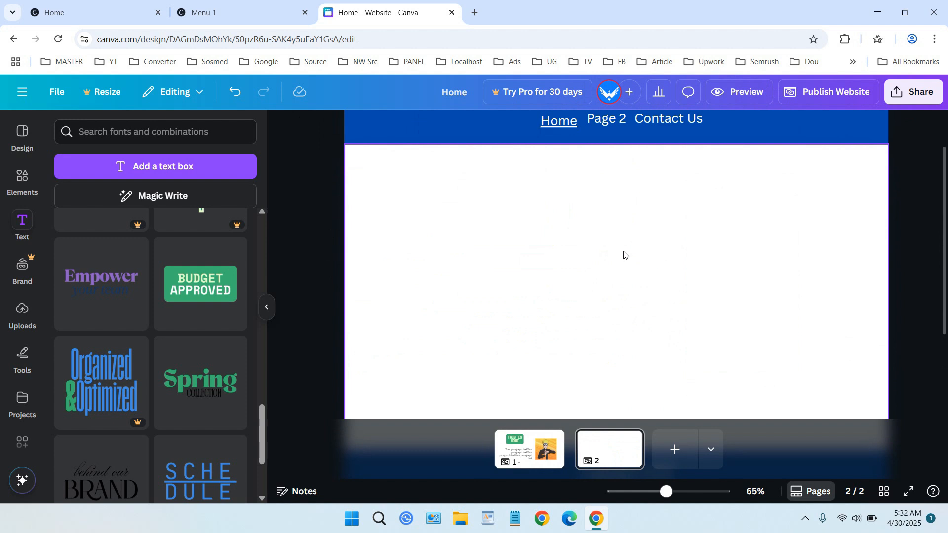
# Step: Insert the "Spring vibes" font combination on page 2 and move it from the footer up into the white body section
pyautogui.scroll(1, 634, 247)
pyautogui.scroll(-2, 538, 264)
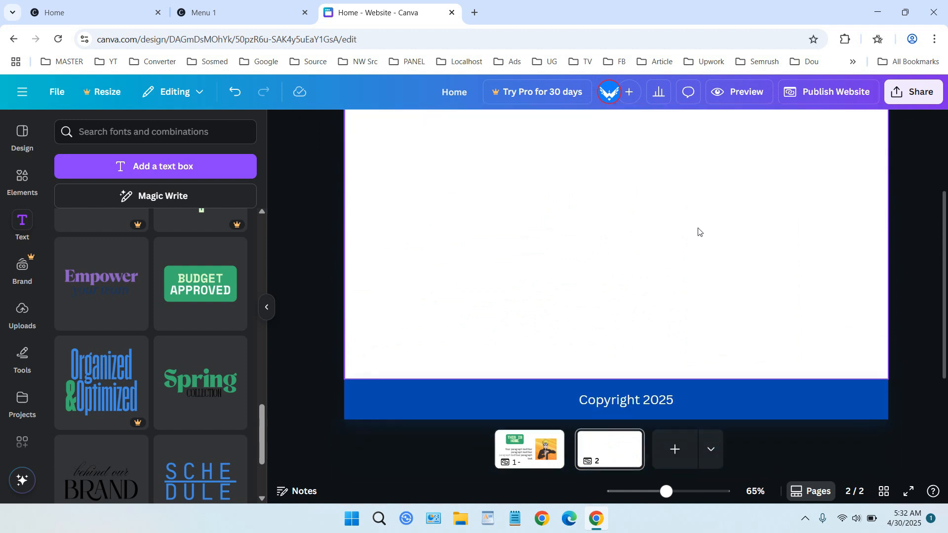
pyautogui.scroll(2, 662, 265)
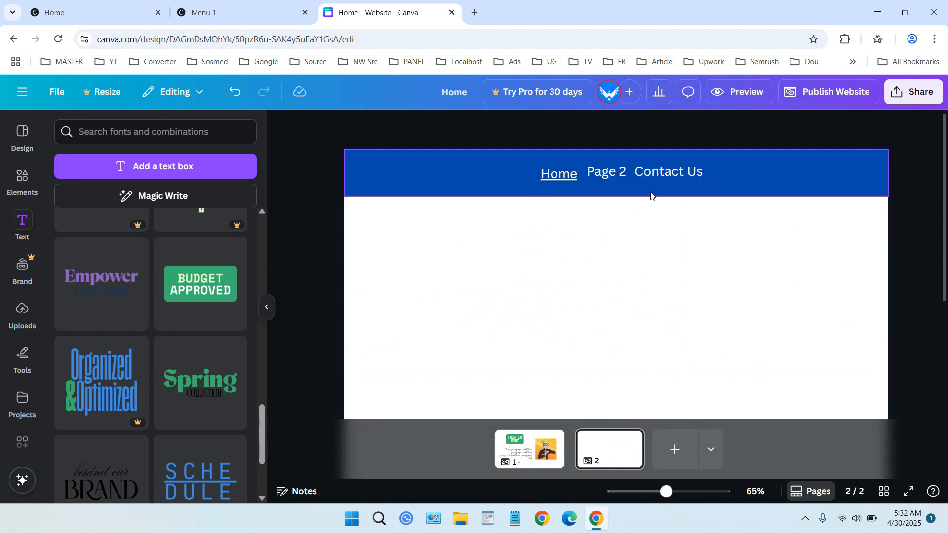
pyautogui.scroll(-2, 514, 269)
pyautogui.scroll(2, 248, 334)
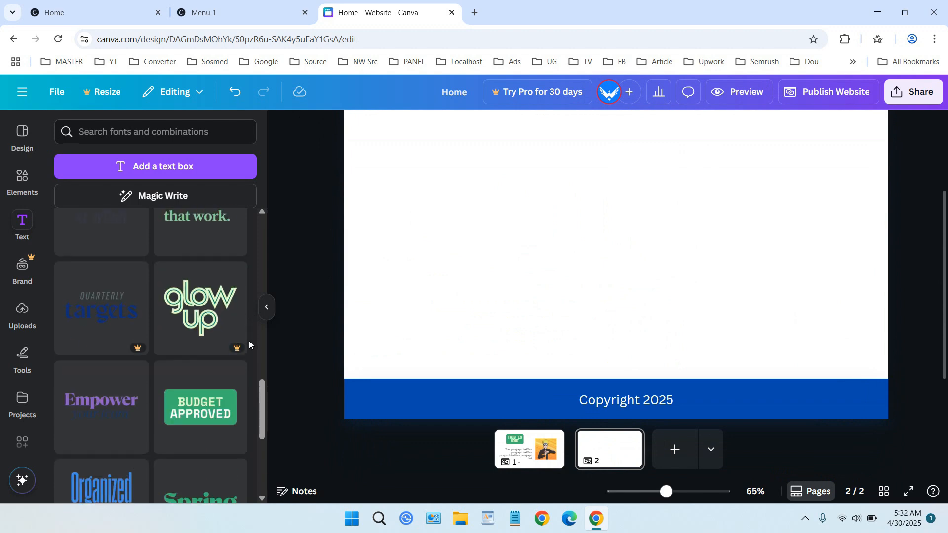
pyautogui.scroll(-1, 337, 304)
pyautogui.scroll(-10, 182, 345)
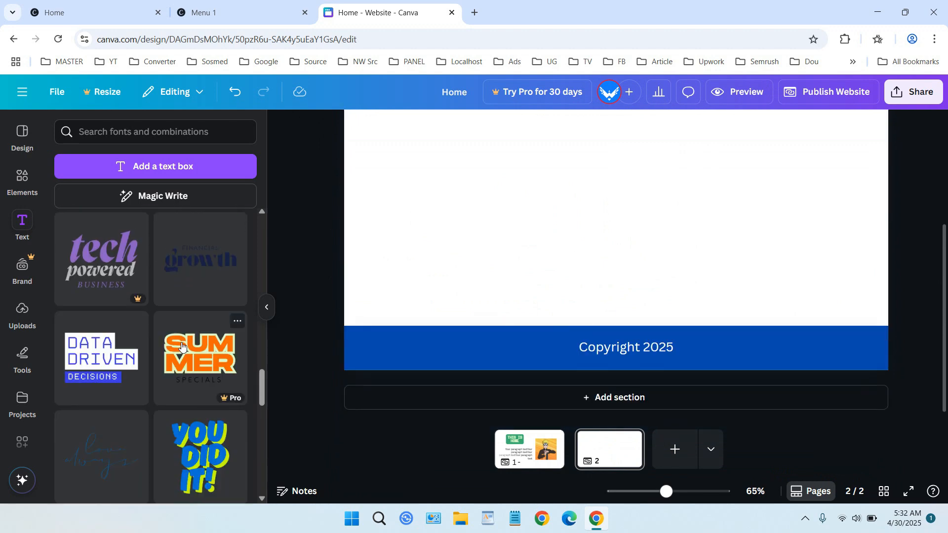
pyautogui.scroll(-3, 237, 315)
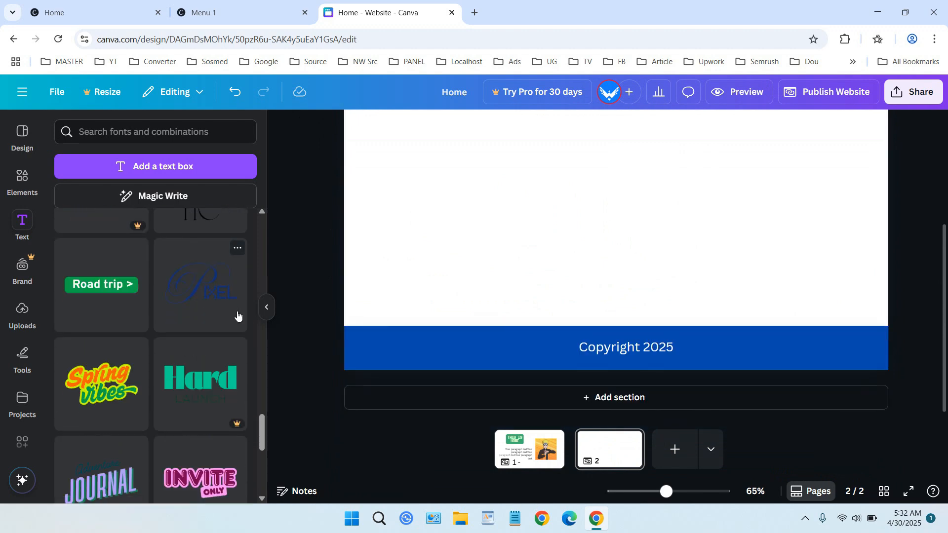
pyautogui.scroll(-1, 235, 316)
pyautogui.click(114, 323)
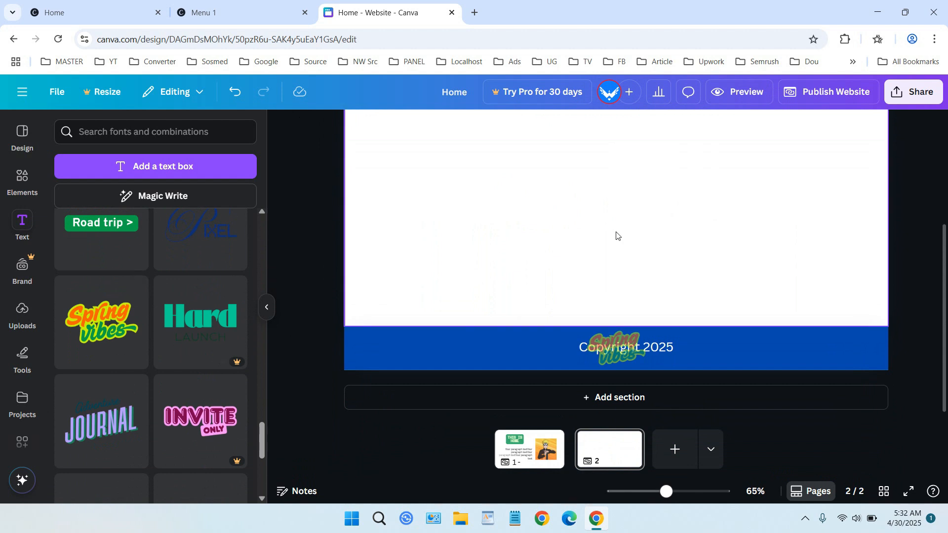
pyautogui.moveTo(619, 340); pyautogui.dragTo(625, 195)
pyautogui.scroll(1, 639, 209)
# Step: Replace the wording of the "Spring vibes" graphic on page 2 with "This" and "is Page 2"
pyautogui.click(637, 263)
pyautogui.click(638, 262)
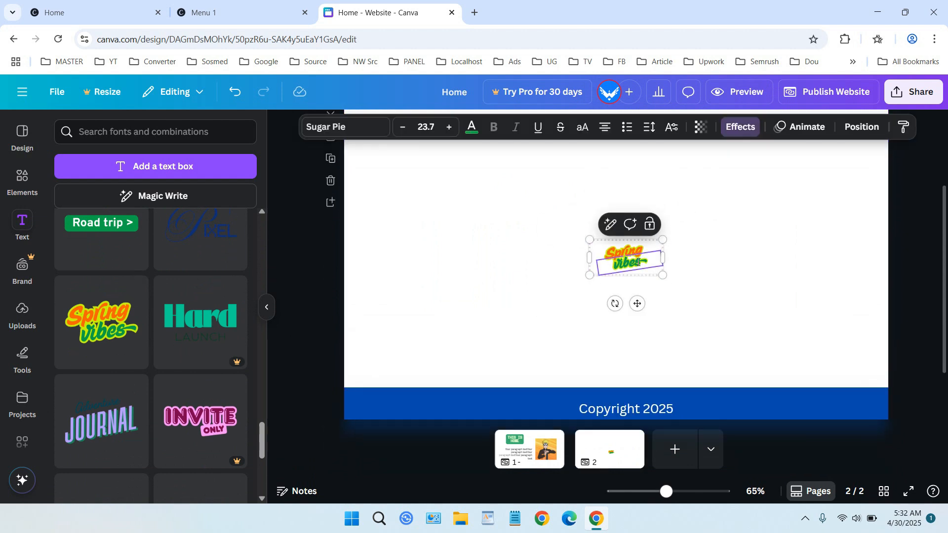
pyautogui.click(634, 248)
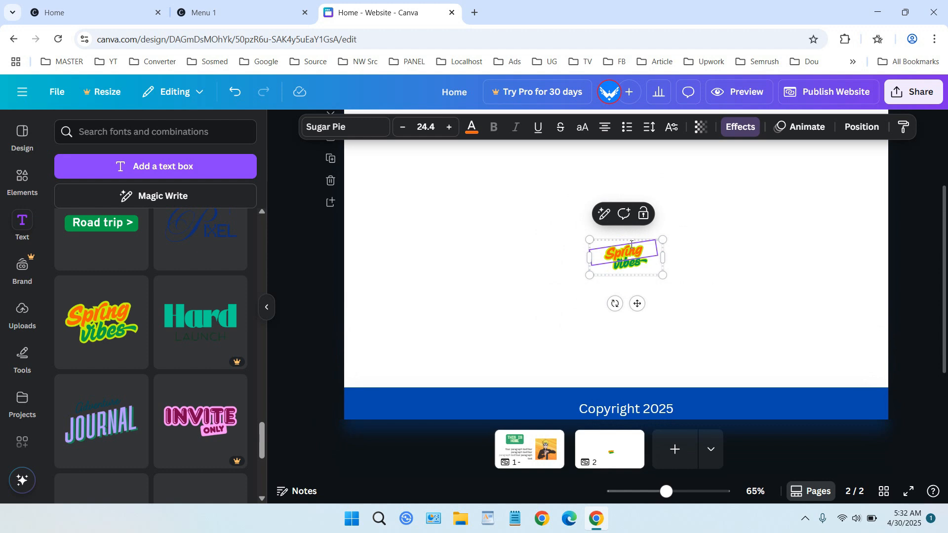
pyautogui.doubleClick(632, 247)
pyautogui.write('This')
pyautogui.doubleClick(630, 264)
pyautogui.write('is Page 2')
# Step: Enlarge the "This is Page 2" graphic to about font size 93.7 and place it in the left half of the white body section
pyautogui.moveTo(662, 276); pyautogui.dragTo(811, 348)
pyautogui.moveTo(682, 273); pyautogui.dragTo(460, 210)
pyautogui.moveTo(588, 282); pyautogui.dragTo(650, 317)
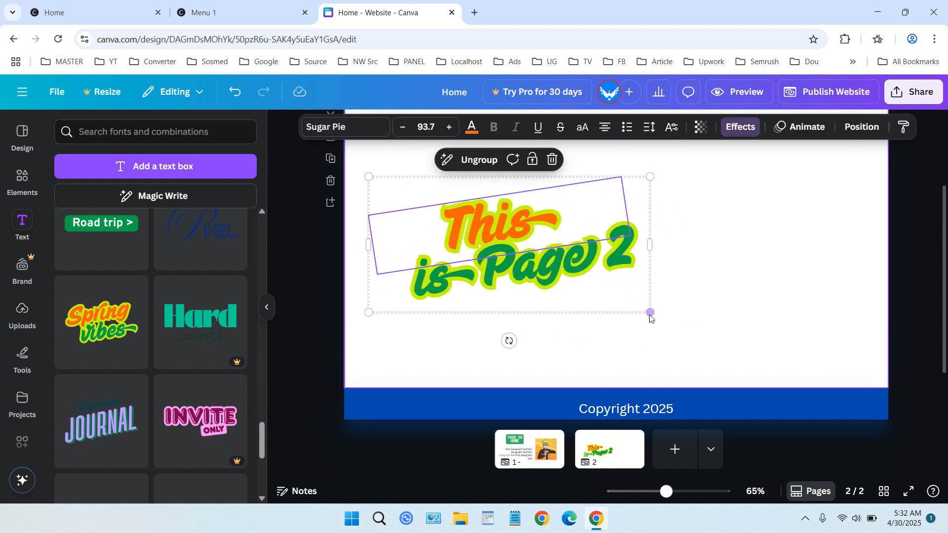
pyautogui.click(692, 254)
# Step: Add a text box to page 2 and fill it with repeated copies of "Your paragraph text"
pyautogui.scroll(2, 692, 257)
pyautogui.scroll(3, 78, 253)
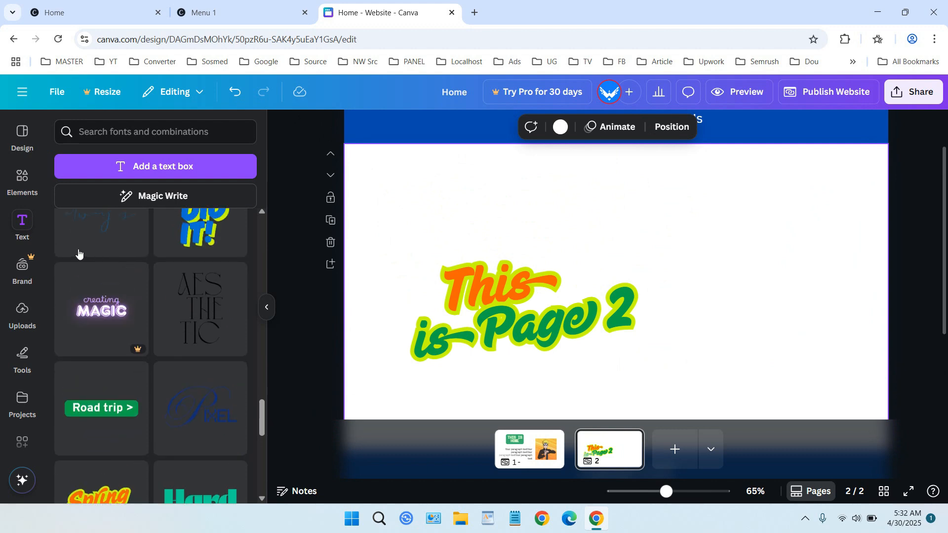
pyautogui.scroll(6, 78, 253)
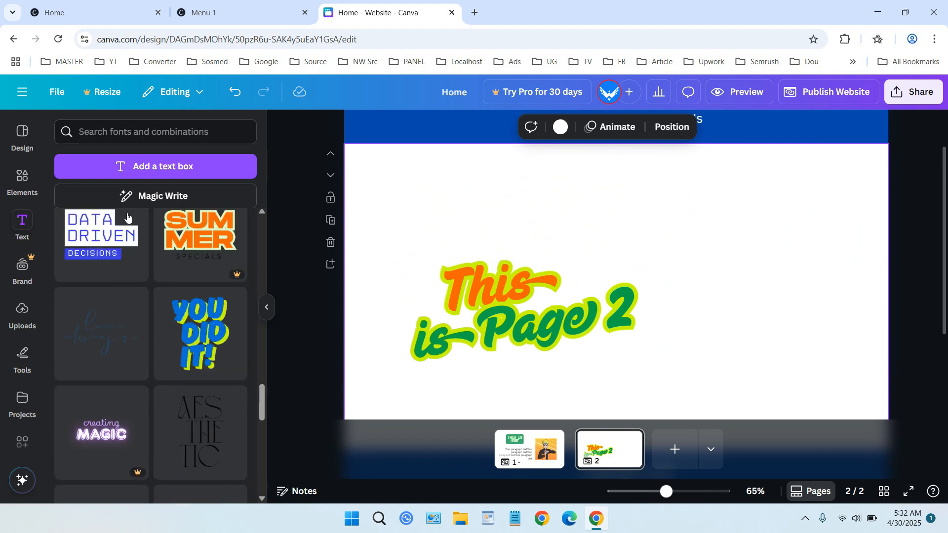
pyautogui.click(167, 172)
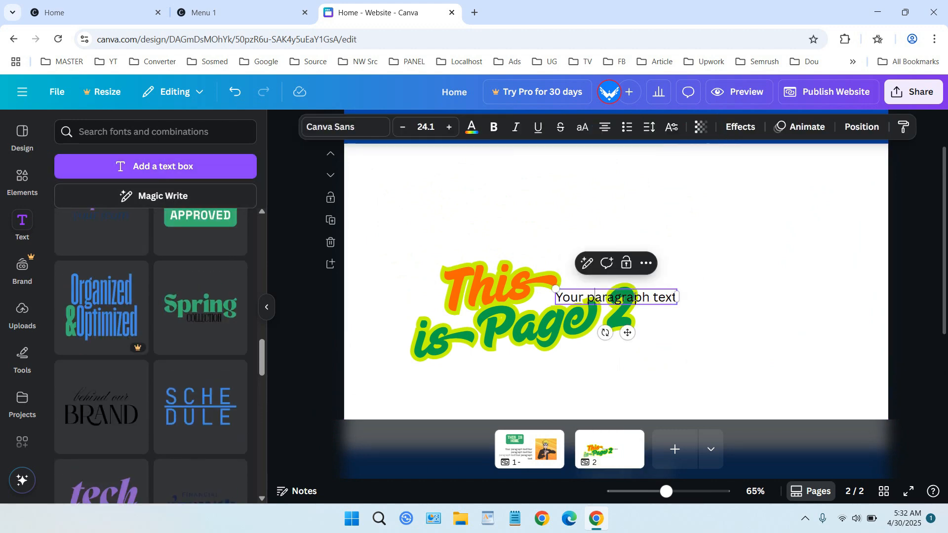
pyautogui.hotkey('ctrl', 'v')
pyautogui.hotkey('ctrl', 'v')
pyautogui.hotkey('ctrl', 'v')
pyautogui.hotkey('ctrl', 'v')
pyautogui.hotkey('ctrl', 'v')
pyautogui.hotkey('ctrl', 'v')
# Step: Shrink the paragraph to about font size 14.1, left-align it, narrow its box and place it to the right of the graphic
pyautogui.moveTo(345, 289); pyautogui.dragTo(573, 242)
pyautogui.click(605, 127)
pyautogui.click(605, 127)
pyautogui.click(605, 127)
pyautogui.moveTo(888, 314); pyautogui.dragTo(743, 316)
pyautogui.moveTo(717, 308); pyautogui.dragTo(808, 245)
pyautogui.click(776, 336)
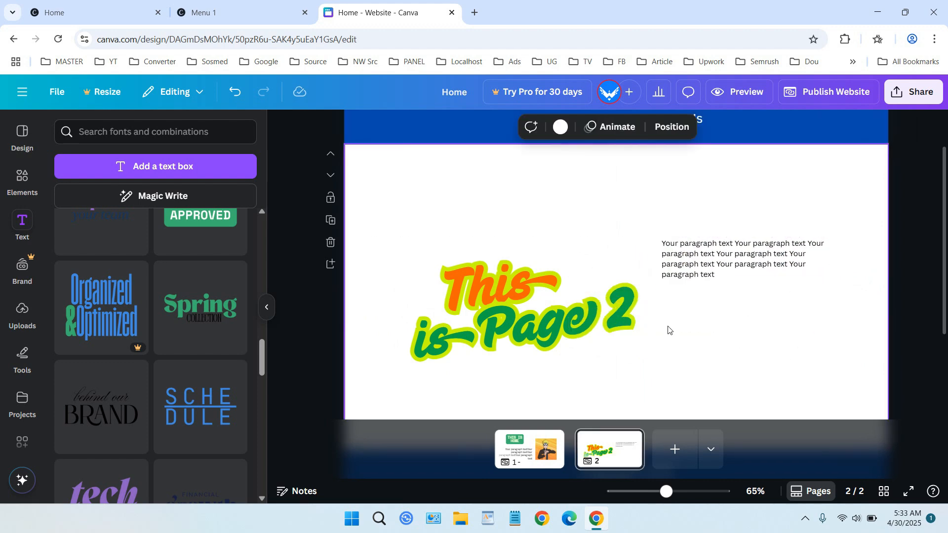
# Step: Add a heading reading "This is Page 2" and place it centrally above the graphic and the paragraph
pyautogui.scroll(15, 150, 250)
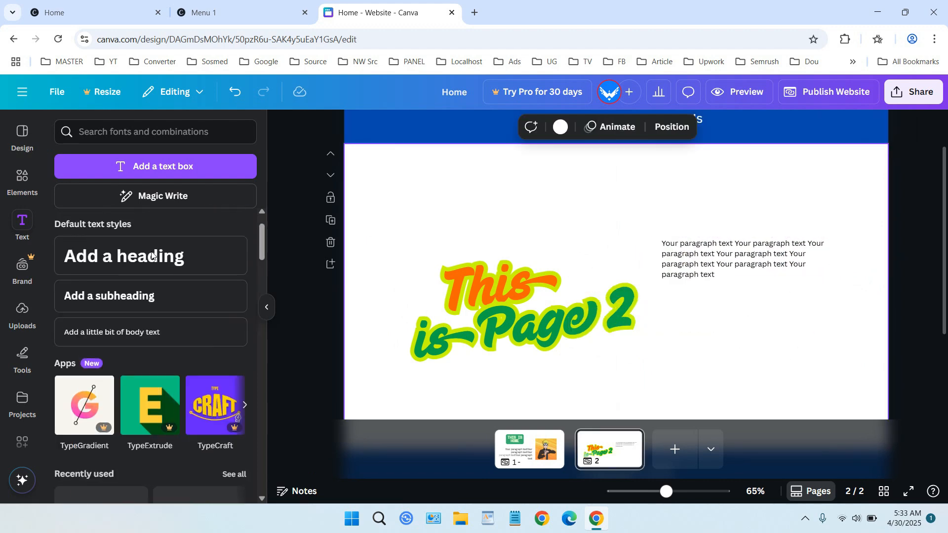
pyautogui.click(154, 298)
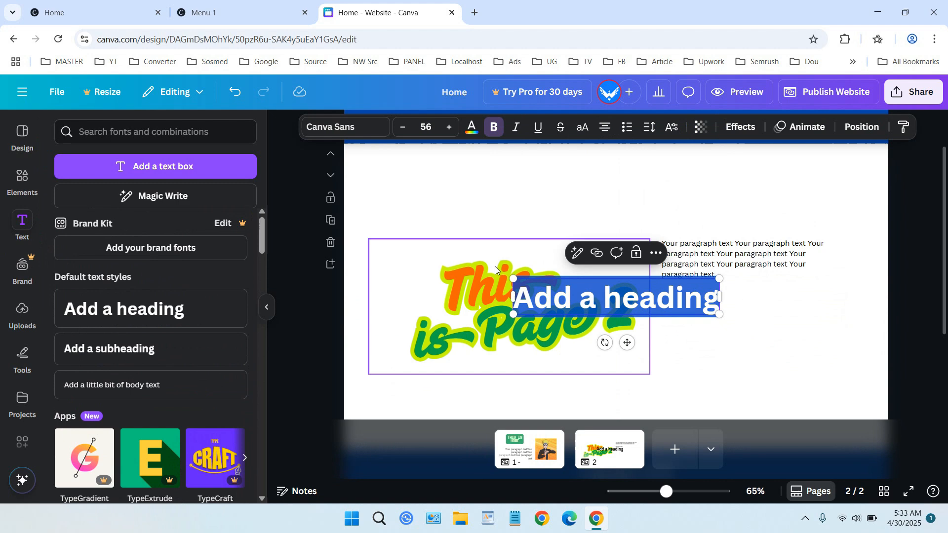
pyautogui.click(600, 278)
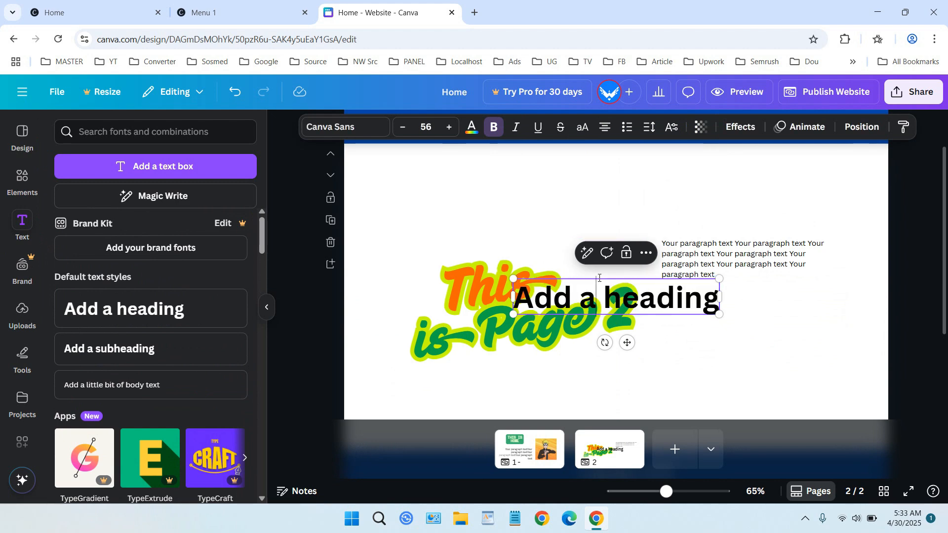
pyautogui.doubleClick(689, 297)
pyautogui.write('Th')
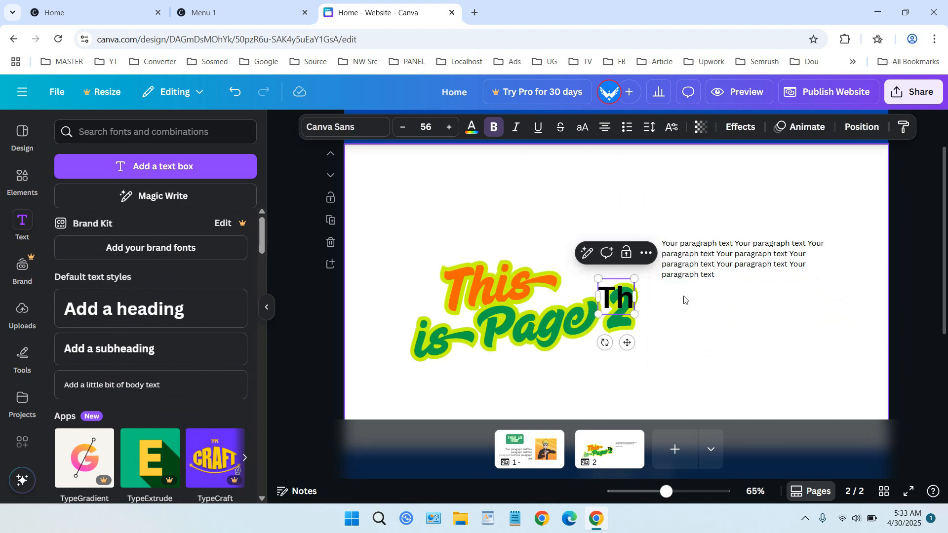
pyautogui.write('is is Page 2')
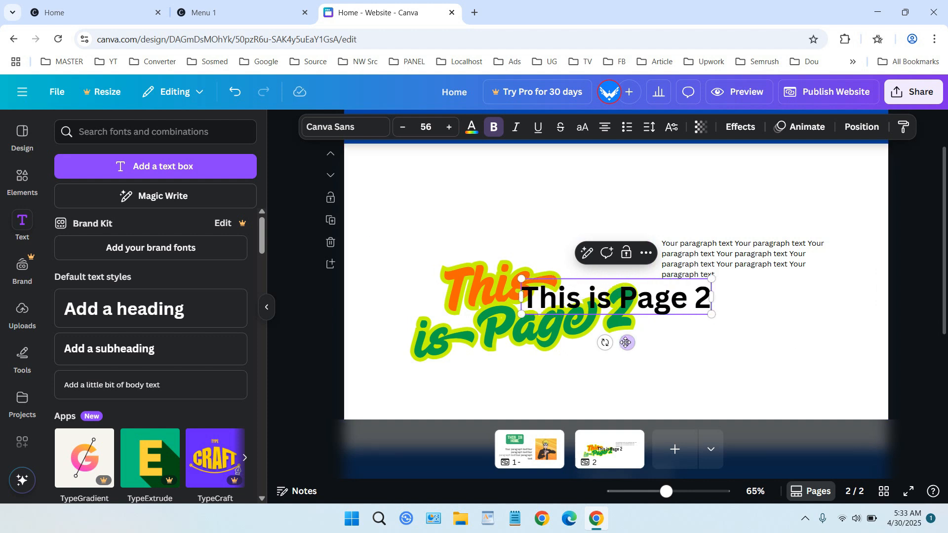
pyautogui.moveTo(627, 342); pyautogui.dragTo(620, 236)
pyautogui.click(802, 311)
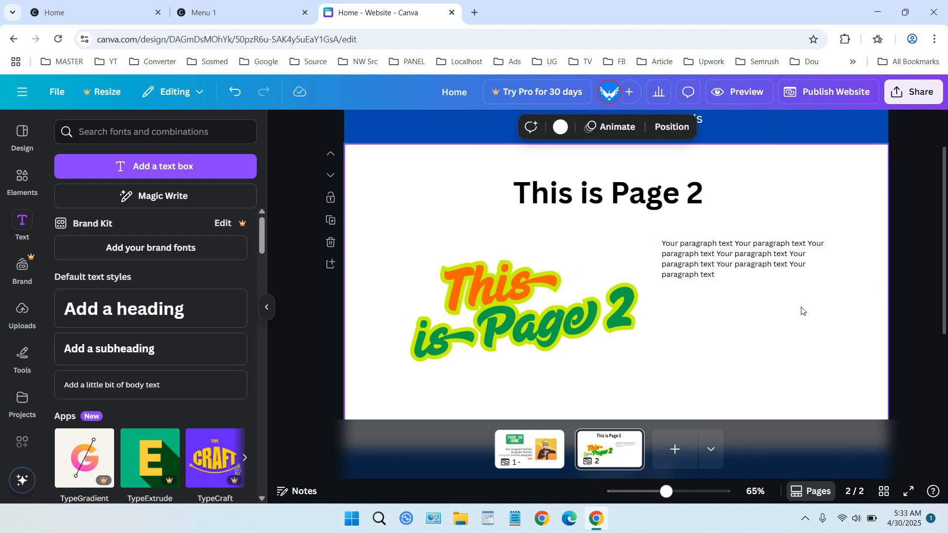
# Step: Link the Page 2 text in the second page's header menu to the document page "2 - Untitled"
pyautogui.scroll(1, 804, 311)
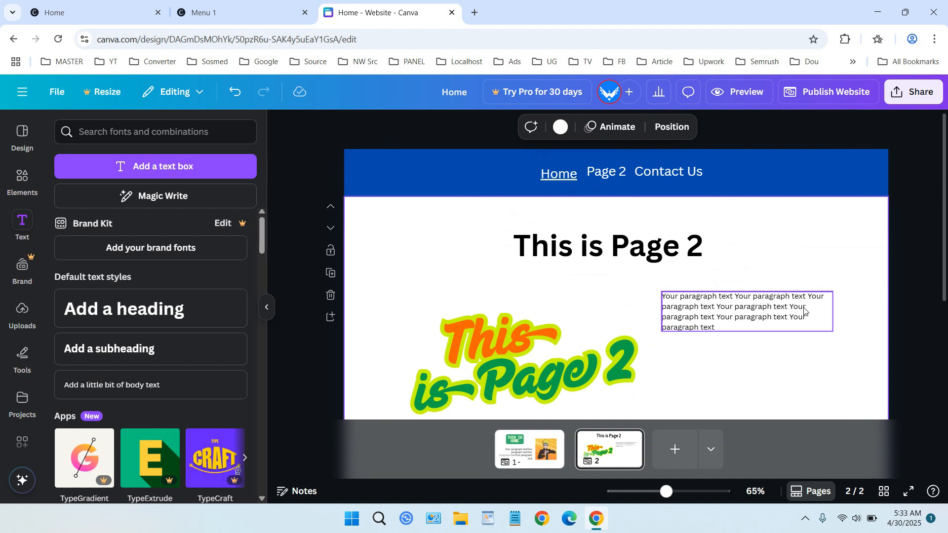
pyautogui.click(606, 178)
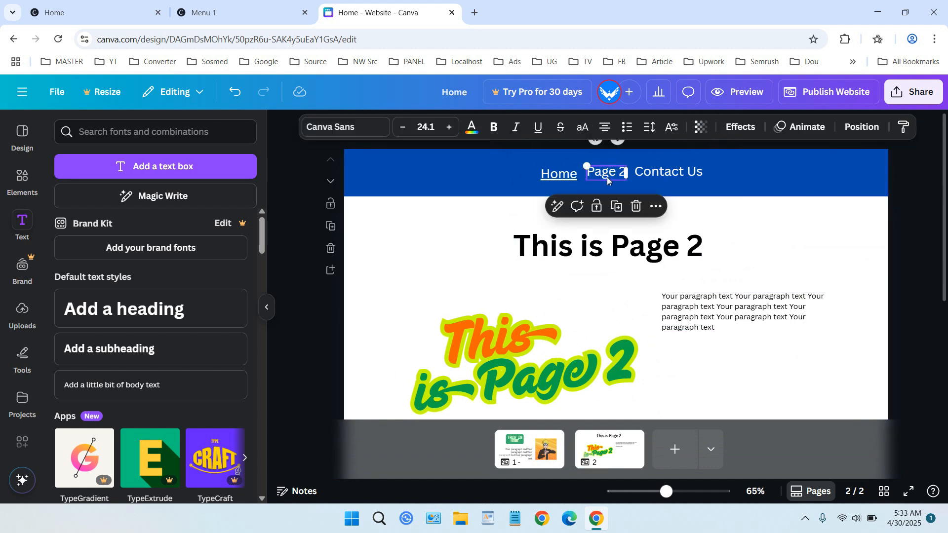
pyautogui.click(658, 207)
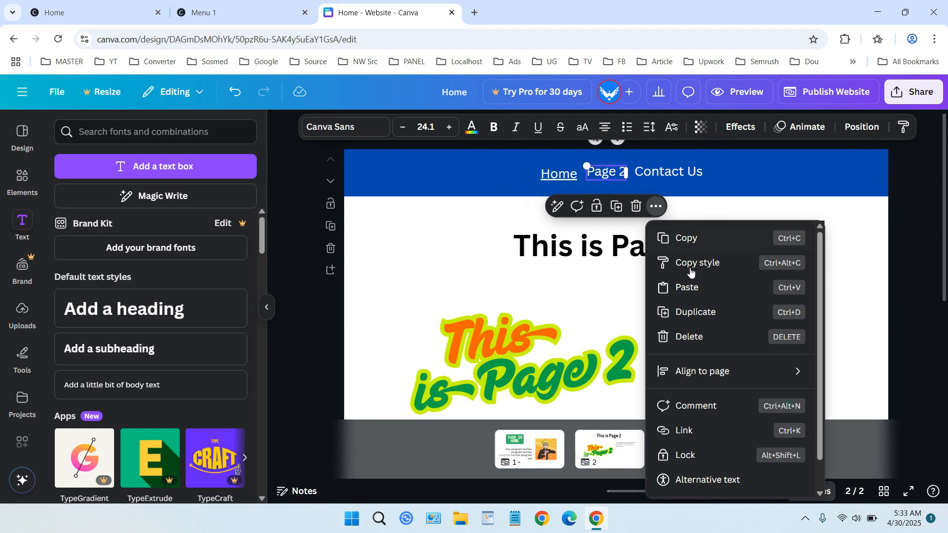
pyautogui.scroll(-1, 753, 395)
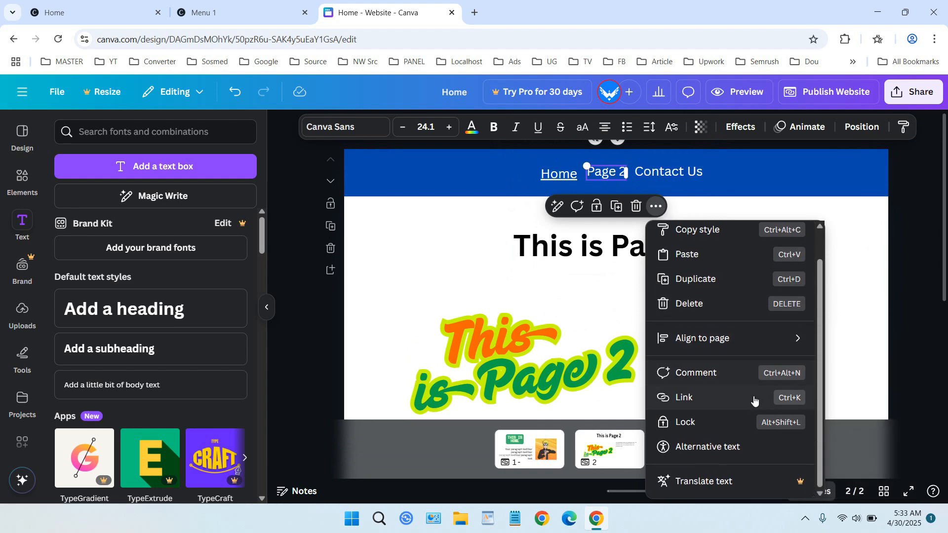
pyautogui.click(787, 399)
pyautogui.scroll(-2, 747, 344)
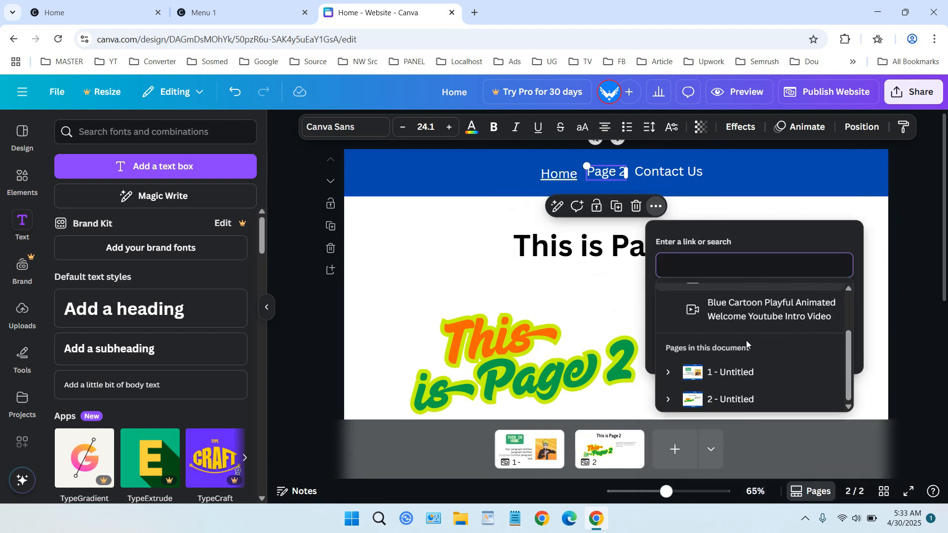
pyautogui.click(726, 401)
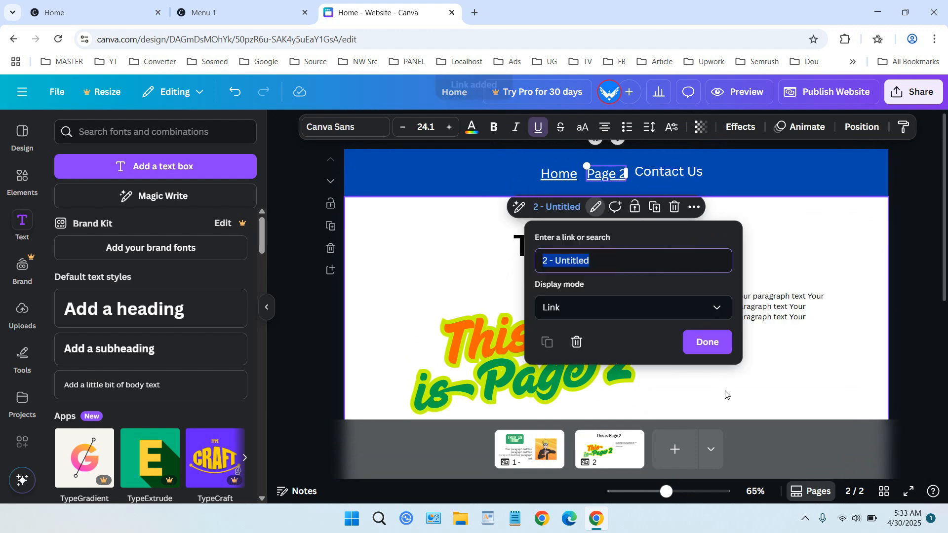
pyautogui.click(707, 343)
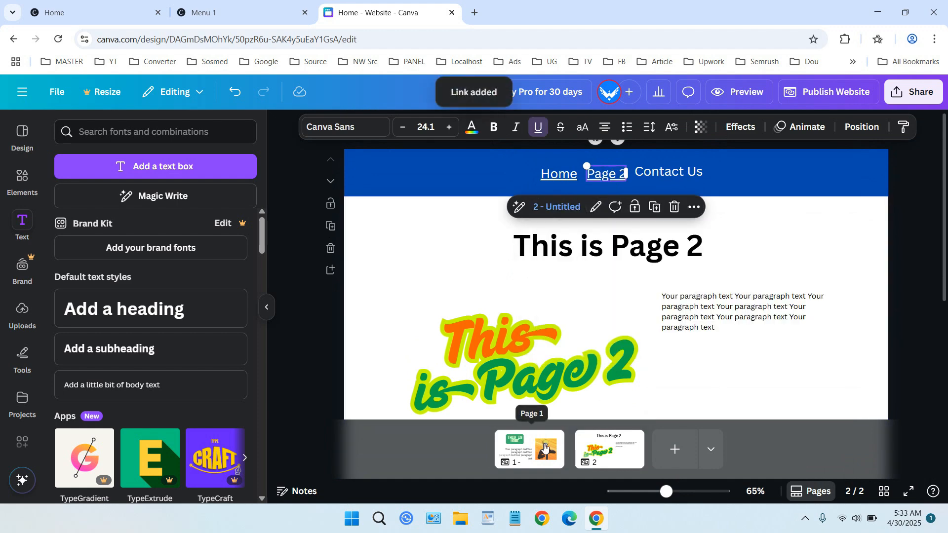
# Step: On the Home page, link the Page 2 text in the header menu to the document page "2 - Untitled"
pyautogui.click(605, 171)
pyautogui.click(607, 171)
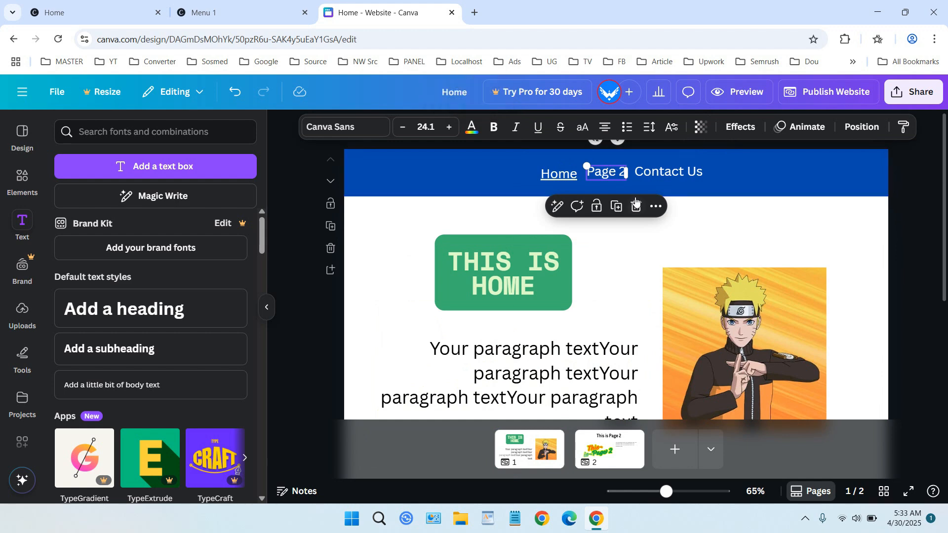
pyautogui.click(656, 208)
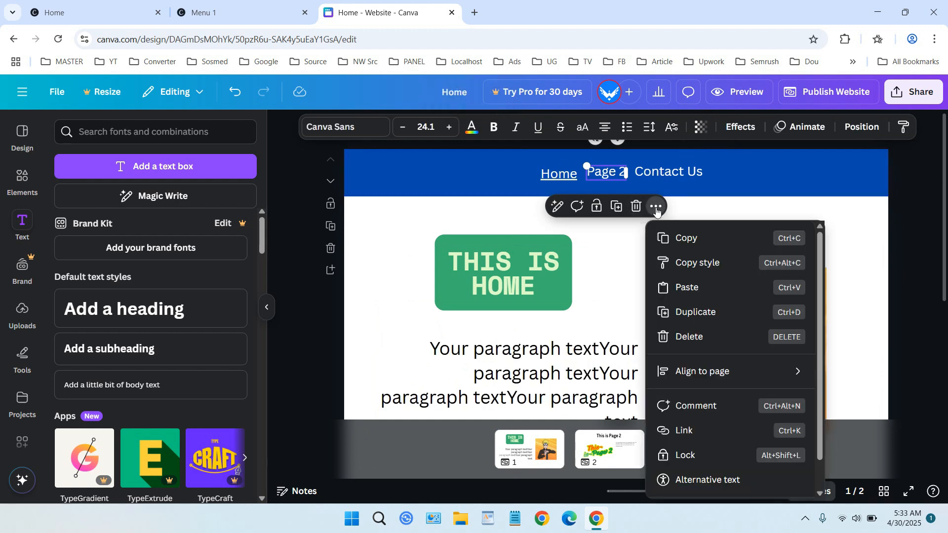
pyautogui.click(743, 429)
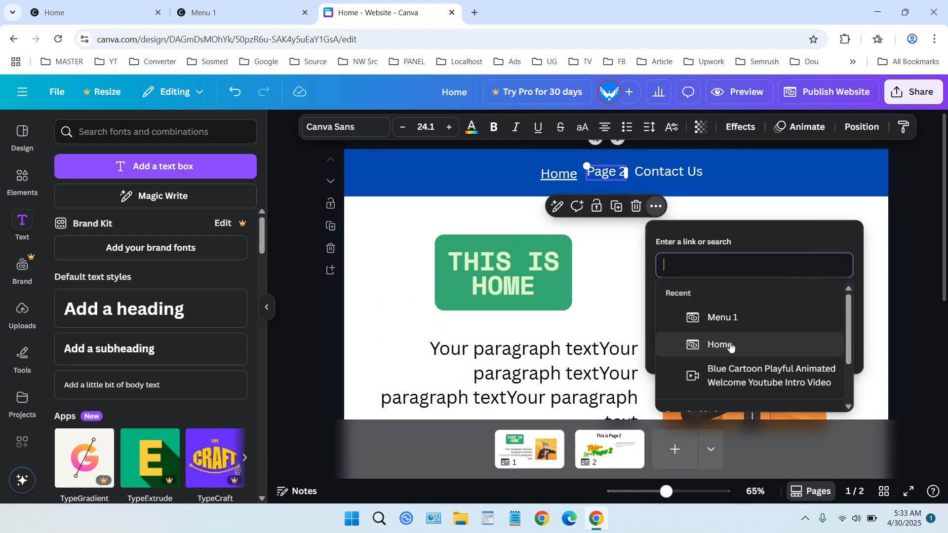
pyautogui.scroll(-3, 763, 355)
pyautogui.click(750, 397)
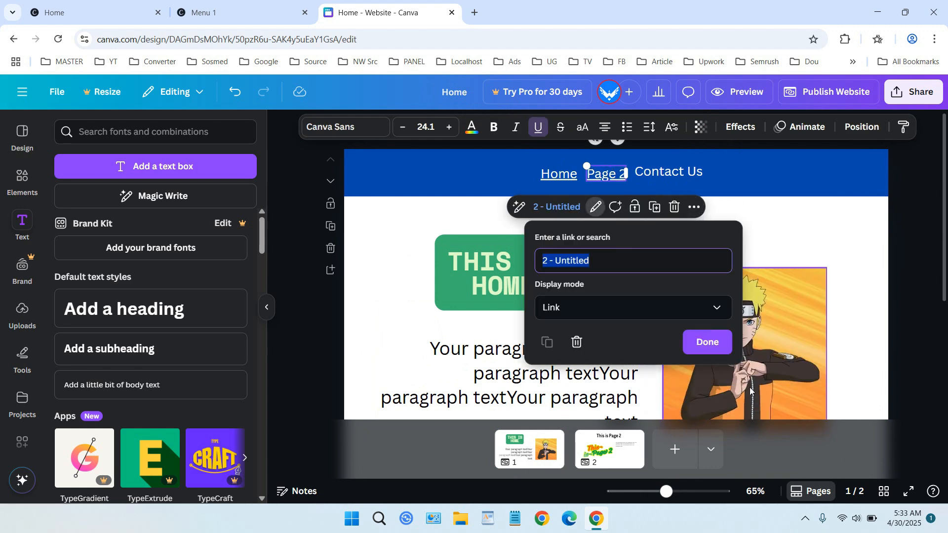
pyautogui.click(705, 342)
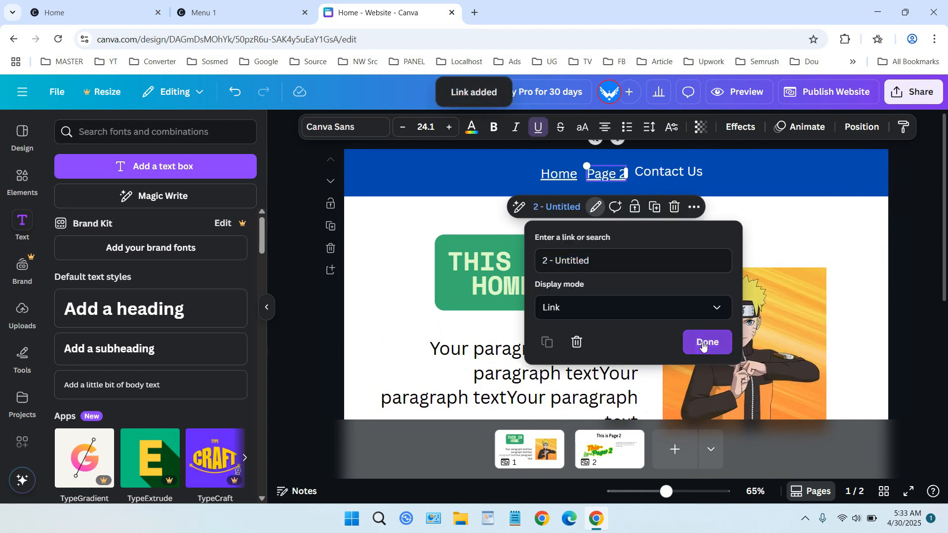
# Step: Duplicate page 2 to create a third page
pyautogui.click(608, 447)
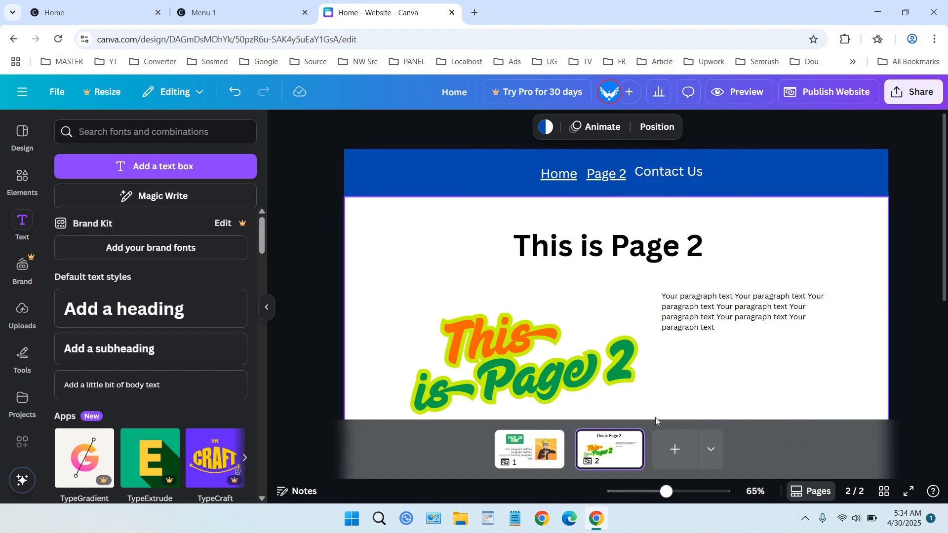
pyautogui.click(629, 441)
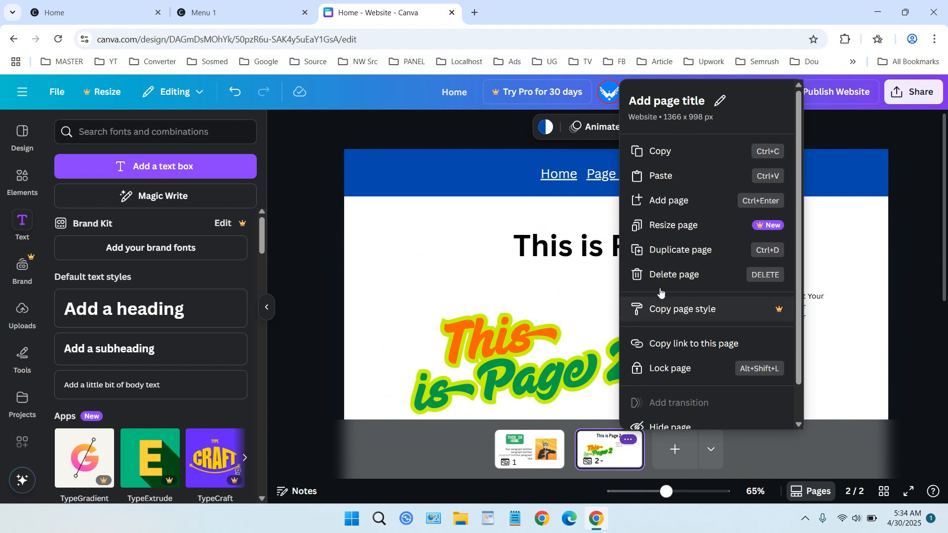
pyautogui.click(672, 258)
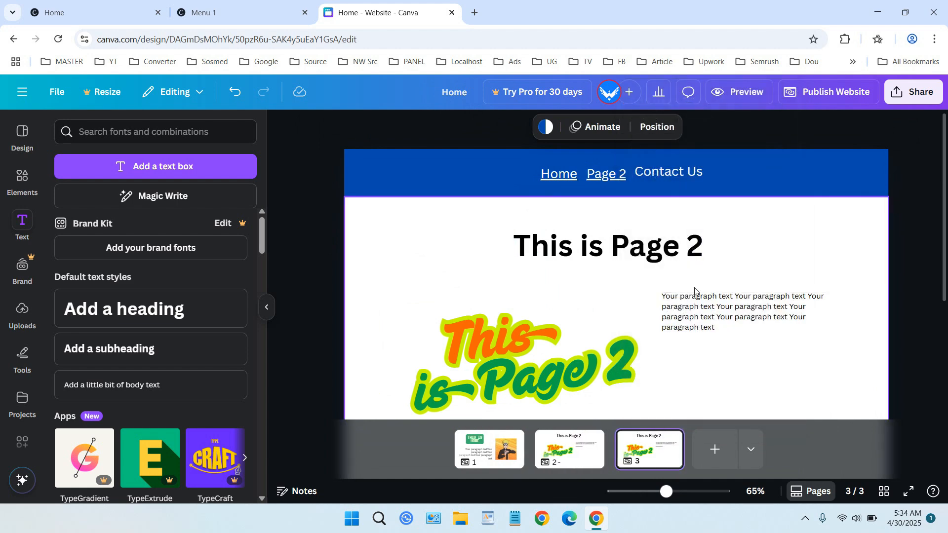
# Step: Delete the paragraph, the "This is Page 2" graphic and the heading from the body of page 3
pyautogui.click(727, 309)
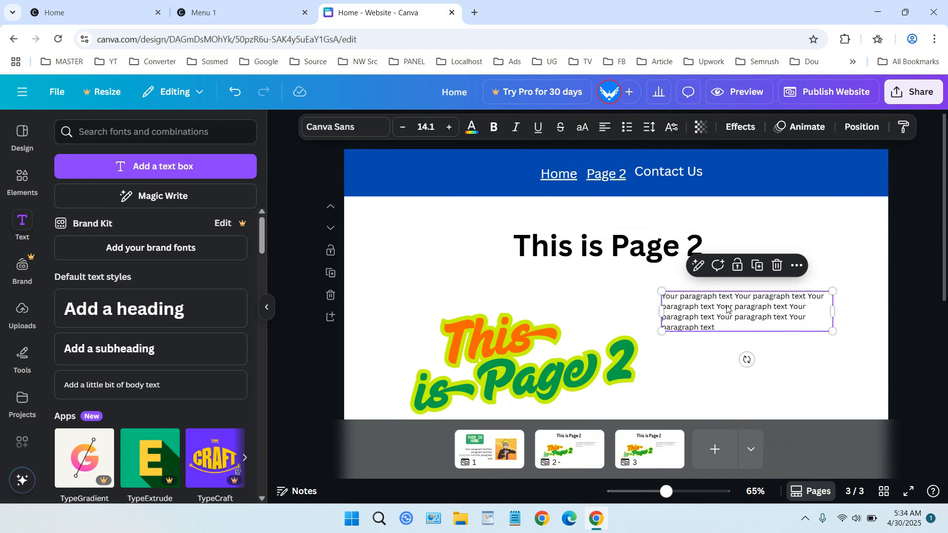
pyautogui.press('Delete')
pyautogui.click(523, 356)
pyautogui.press('Delete')
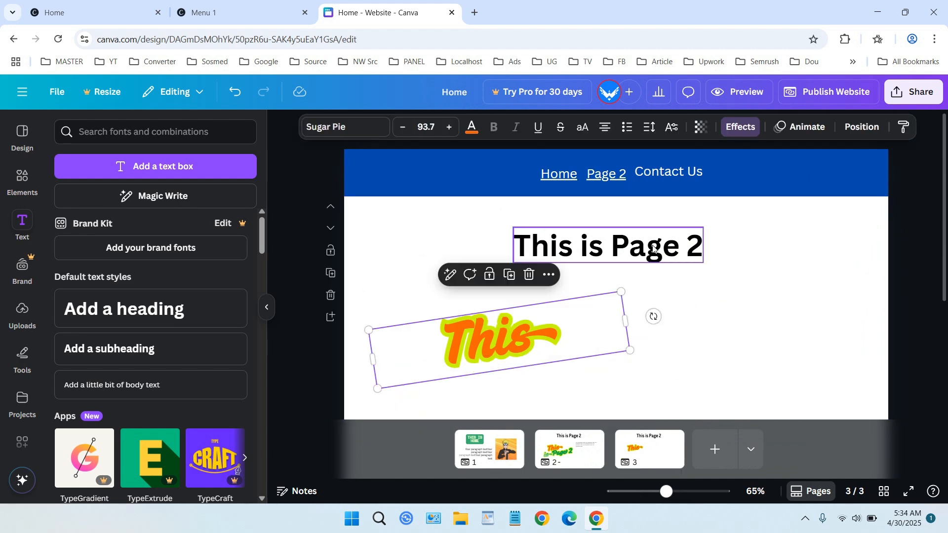
pyautogui.click(655, 247)
pyautogui.press('Delete')
pyautogui.click(534, 327)
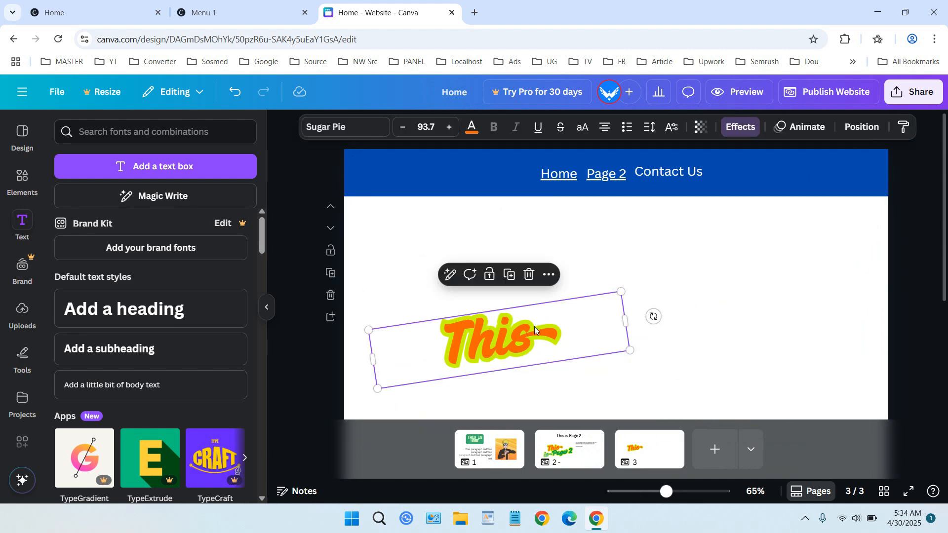
pyautogui.press('Delete')
pyautogui.scroll(-5, 736, 258)
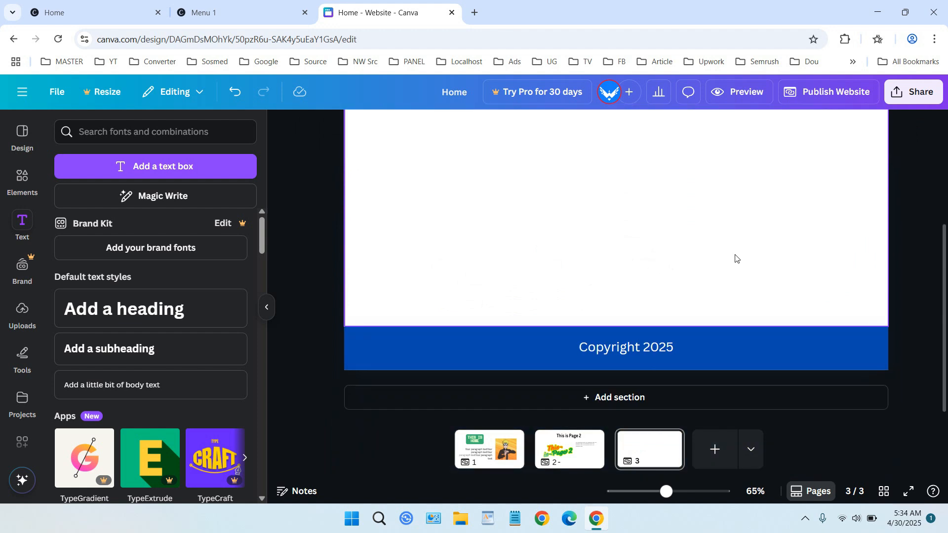
pyautogui.scroll(5, 735, 259)
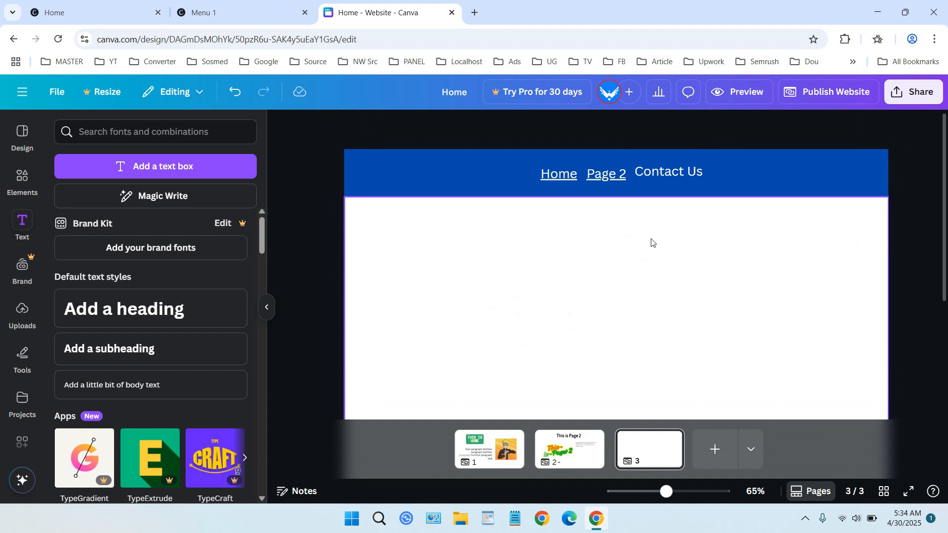
# Step: Open jotform.com in a new browser tab and sign in with the Google account
pyautogui.click(476, 15)
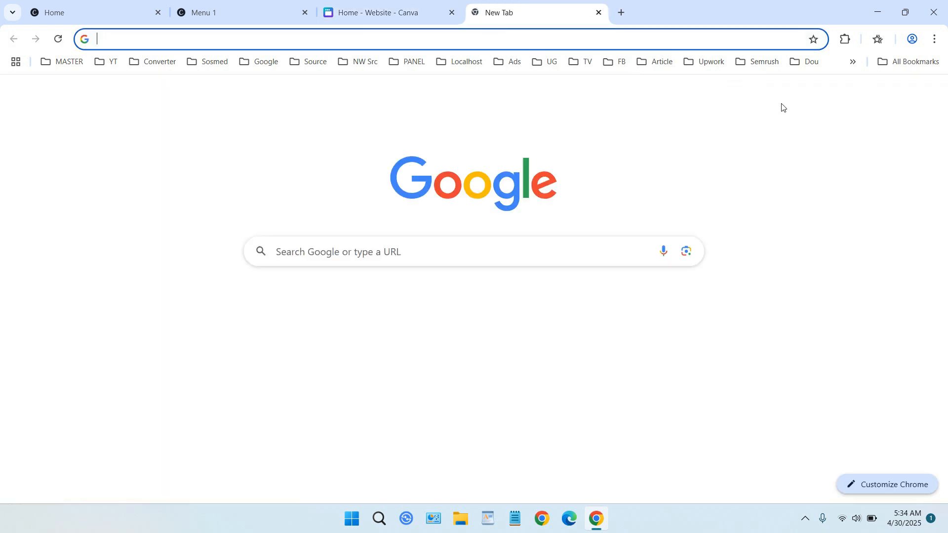
pyautogui.write('joto')
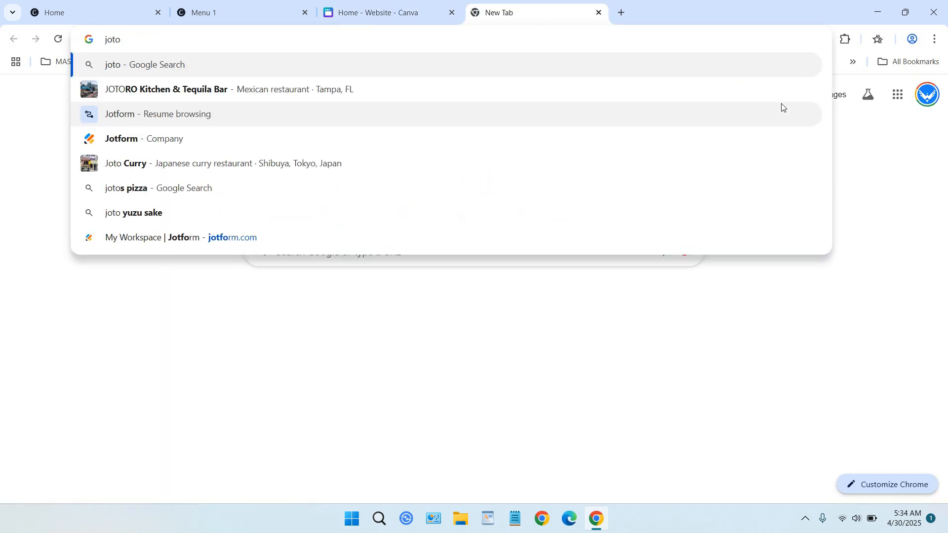
pyautogui.press('BackSpace')
pyautogui.write('form')
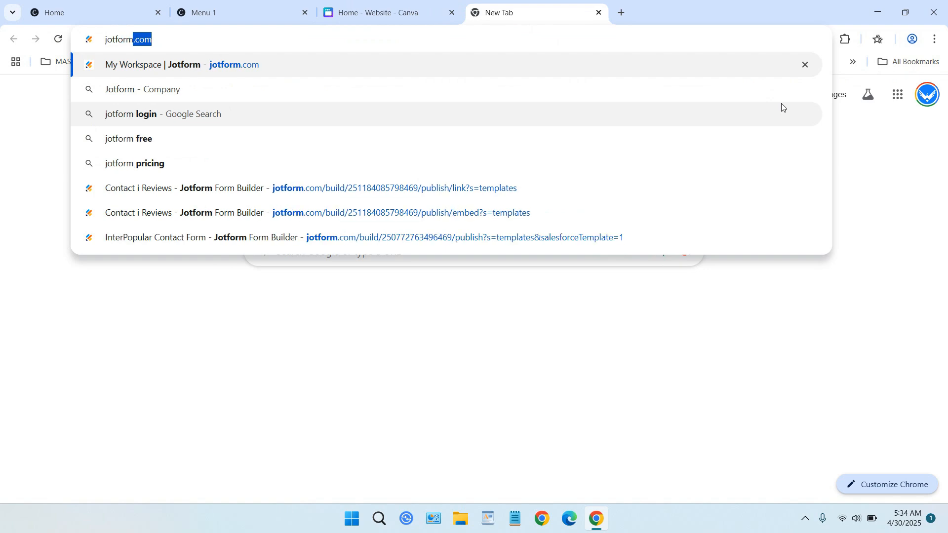
pyautogui.press('Return')
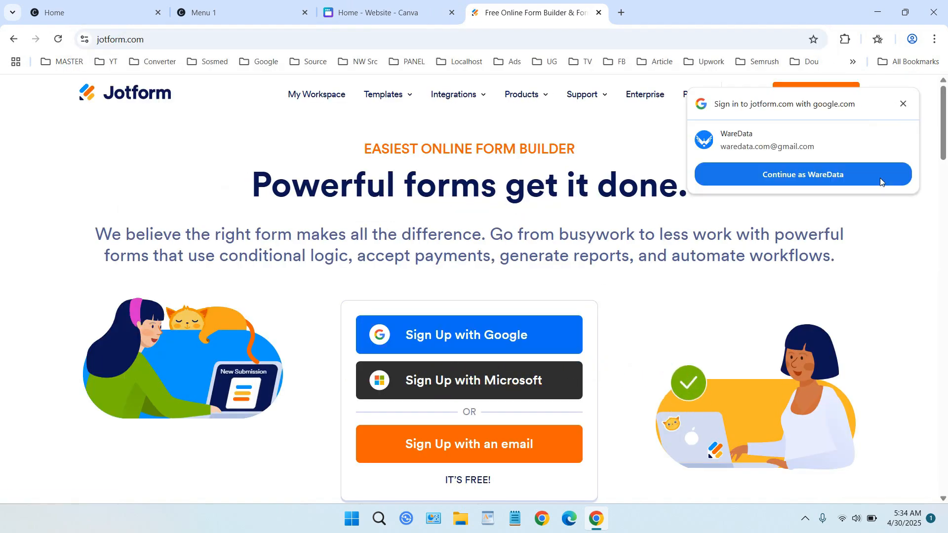
pyautogui.click(862, 179)
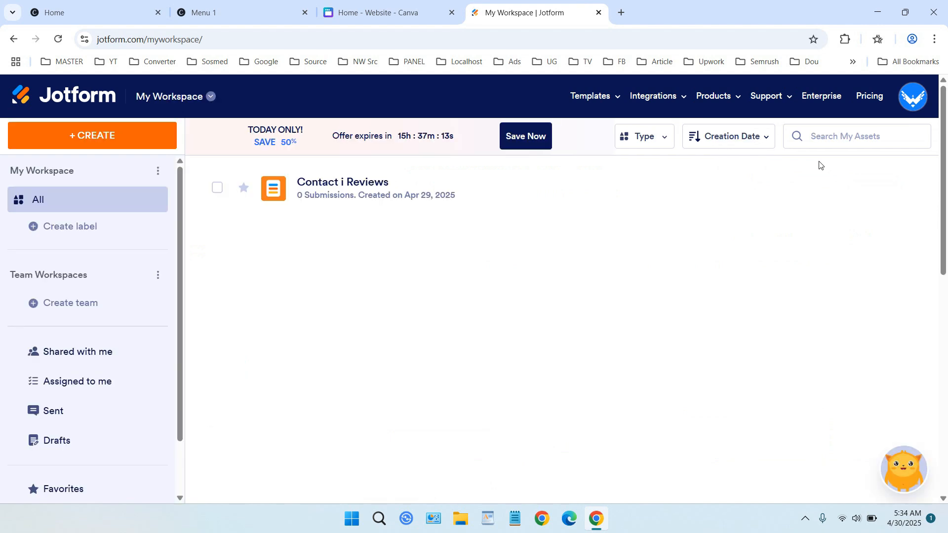
# Step: Start creating a new form from a template and search all templates for "contact us"
pyautogui.click(125, 141)
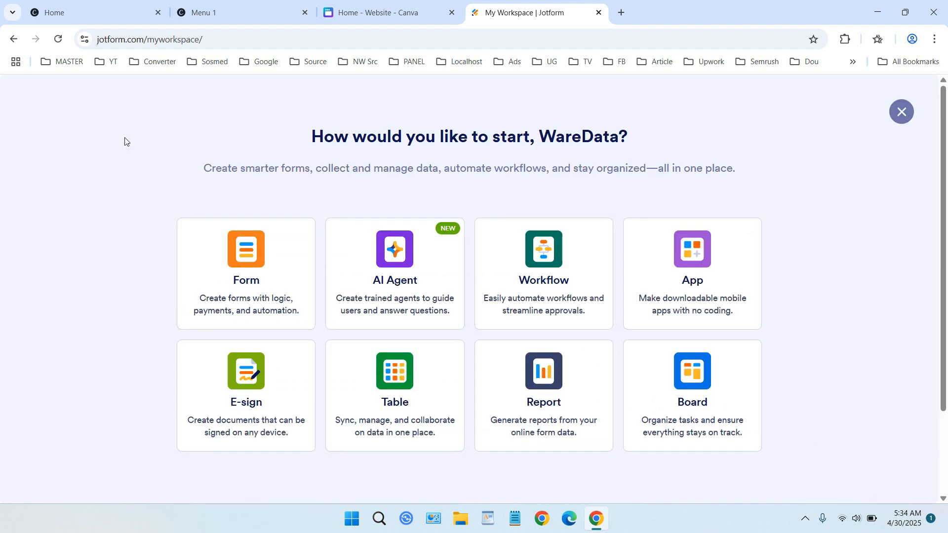
pyautogui.click(232, 287)
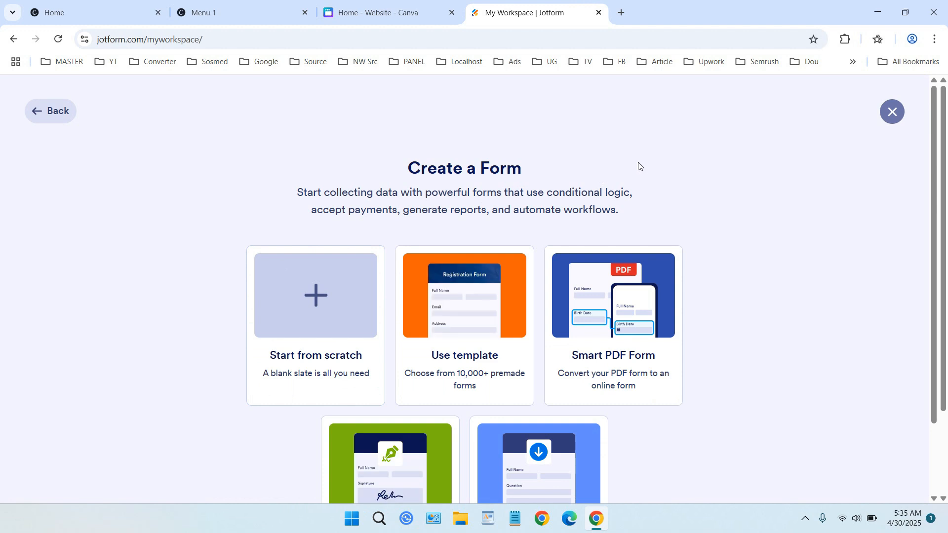
pyautogui.scroll(-2, 646, 165)
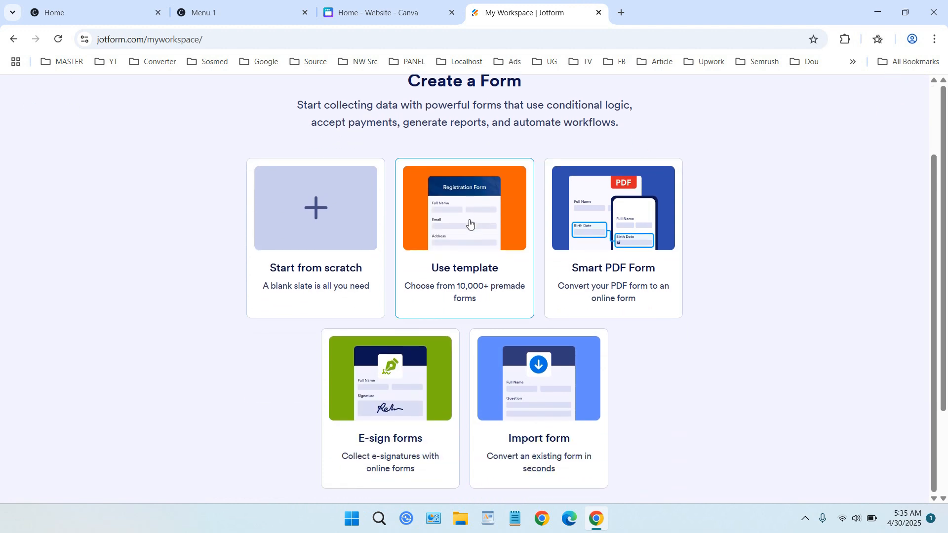
pyautogui.click(469, 223)
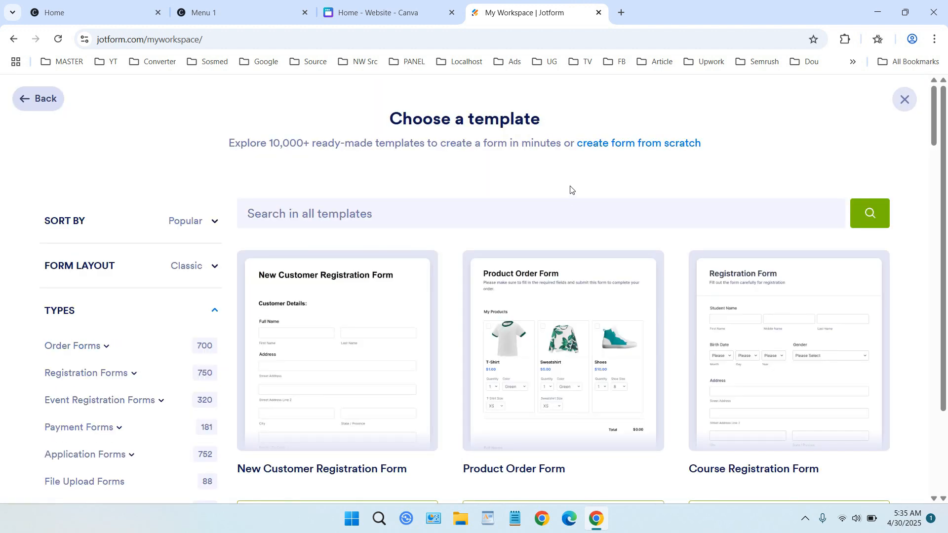
pyautogui.click(400, 210)
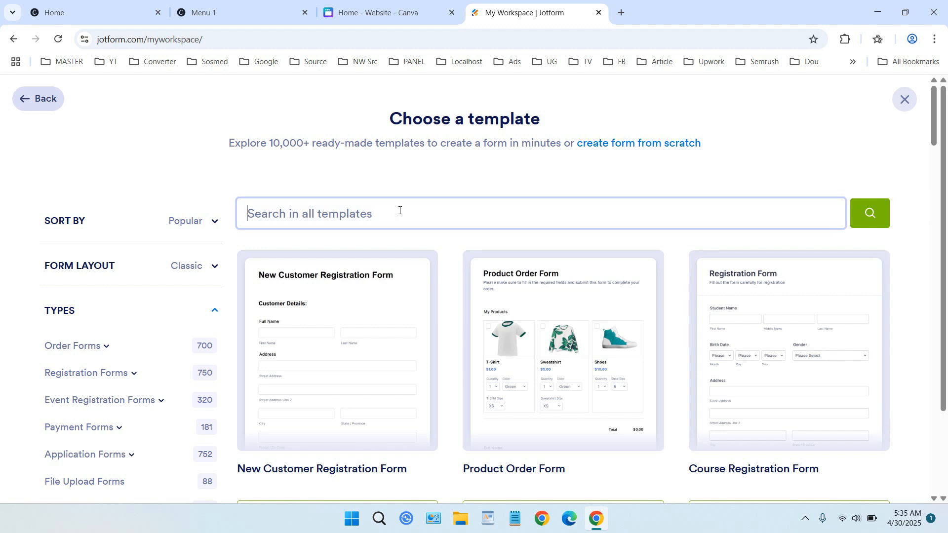
pyautogui.write('contact us')
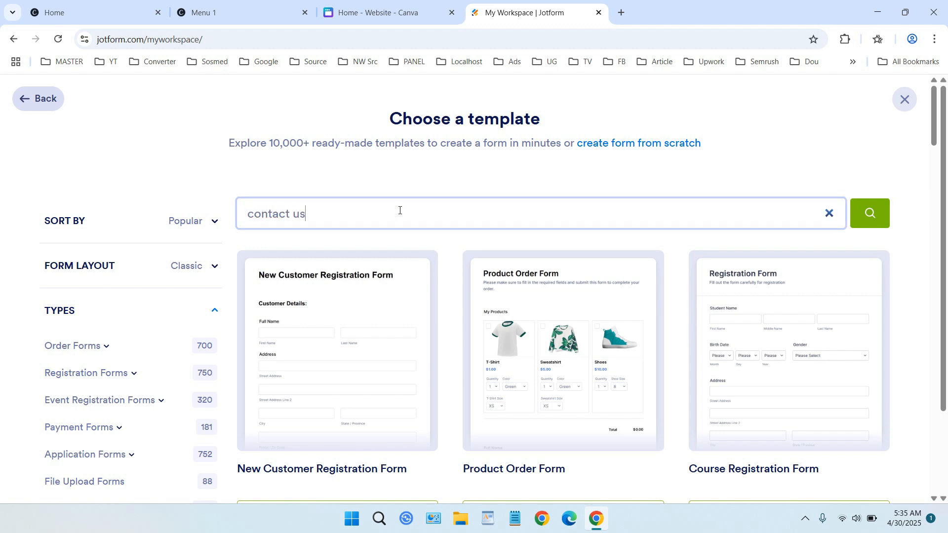
pyautogui.press('Return')
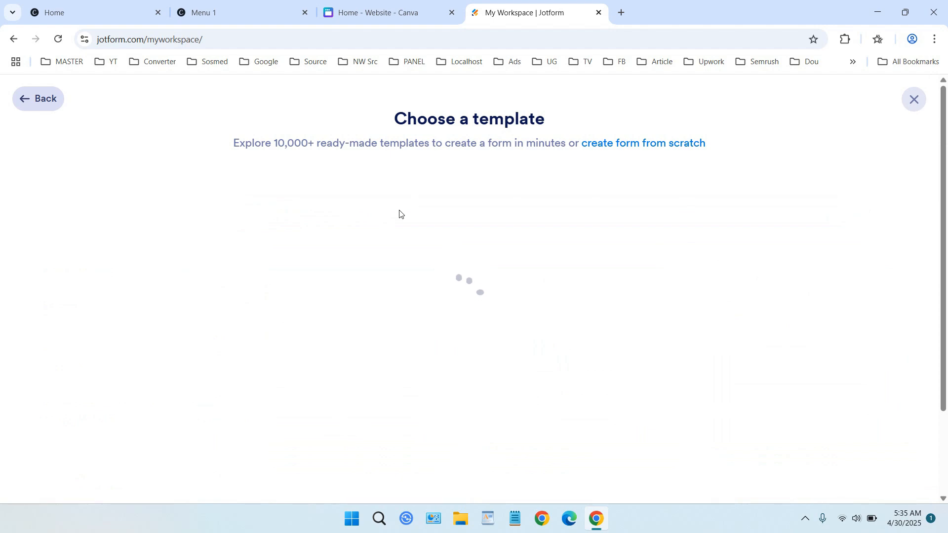
# Step: Browse the contact form templates and create a form from the simple "Contact Us" template with email and name fields
pyautogui.scroll(-3, 660, 214)
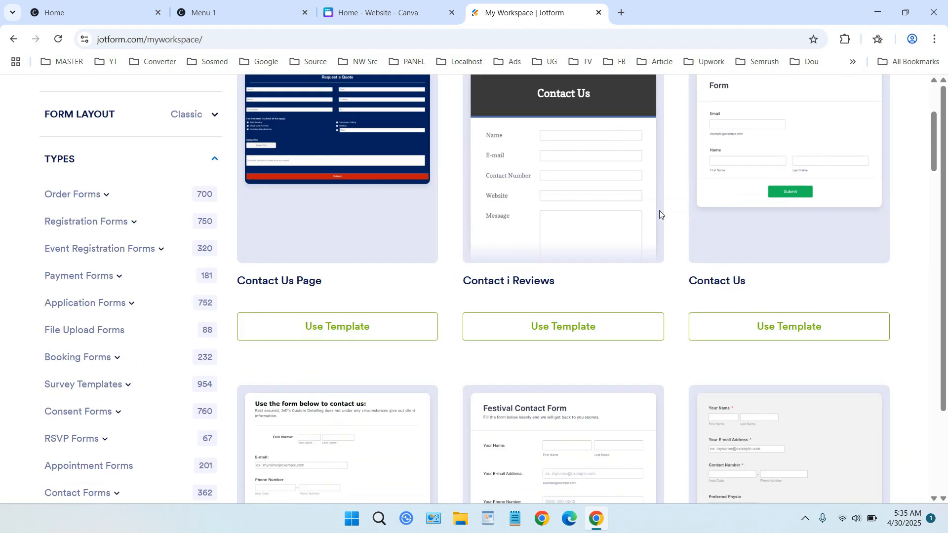
pyautogui.scroll(1, 658, 213)
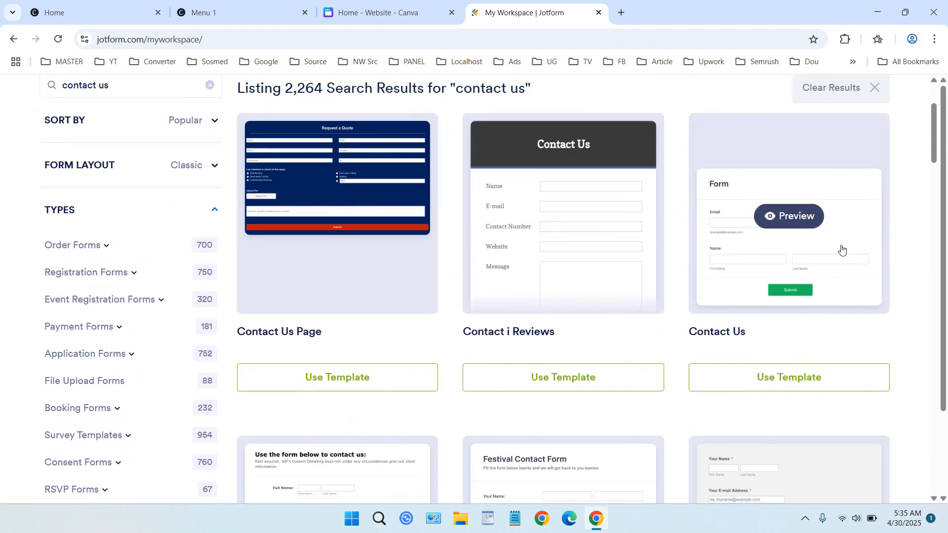
pyautogui.scroll(-10, 849, 245)
pyautogui.scroll(-3, 843, 250)
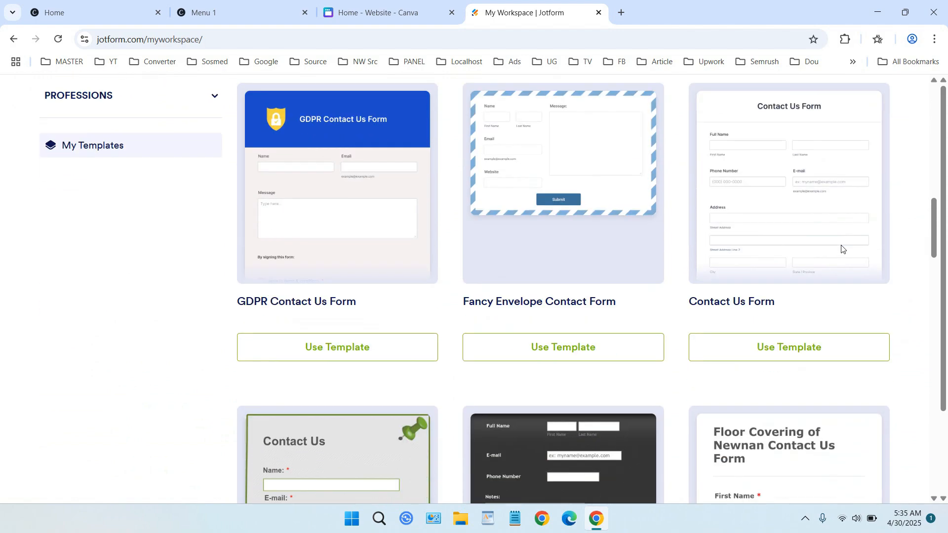
pyautogui.scroll(-3, 841, 250)
pyautogui.scroll(5, 842, 251)
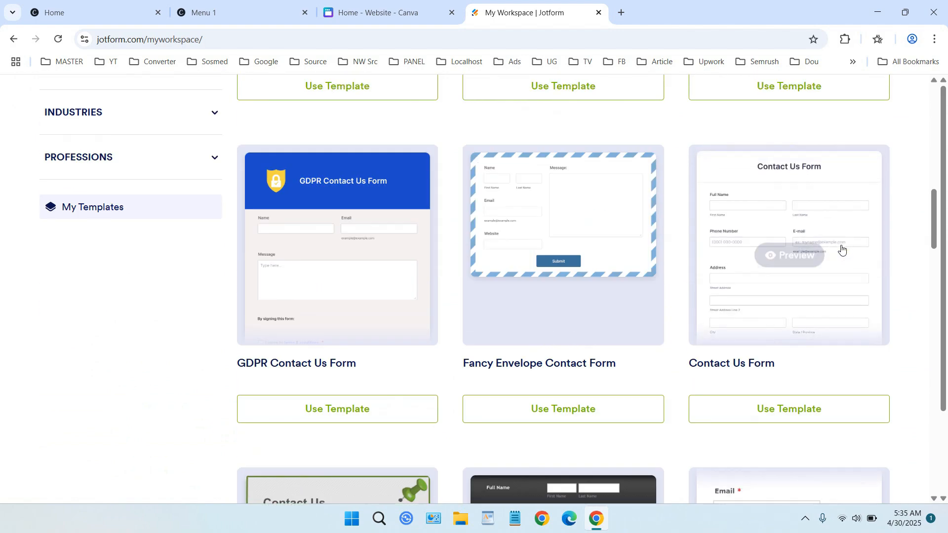
pyautogui.scroll(10, 841, 250)
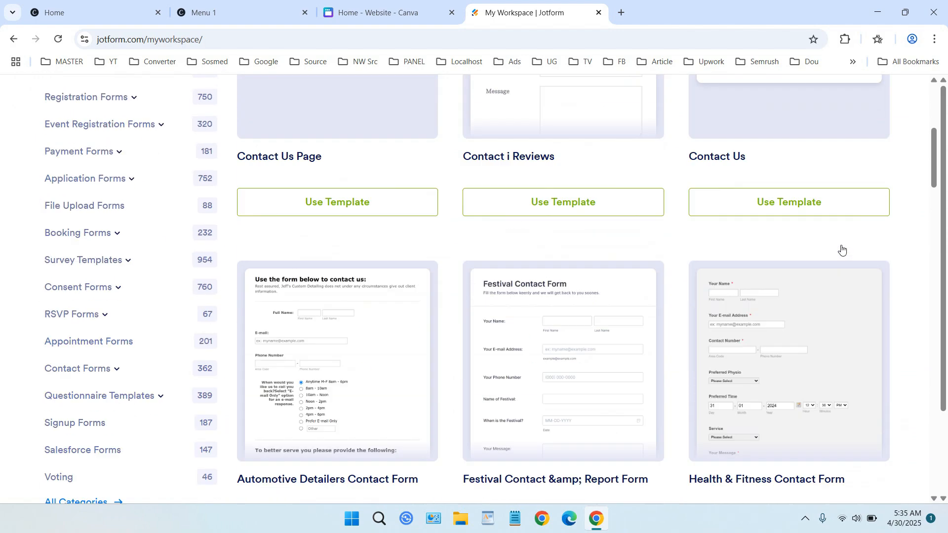
pyautogui.scroll(-9, 840, 250)
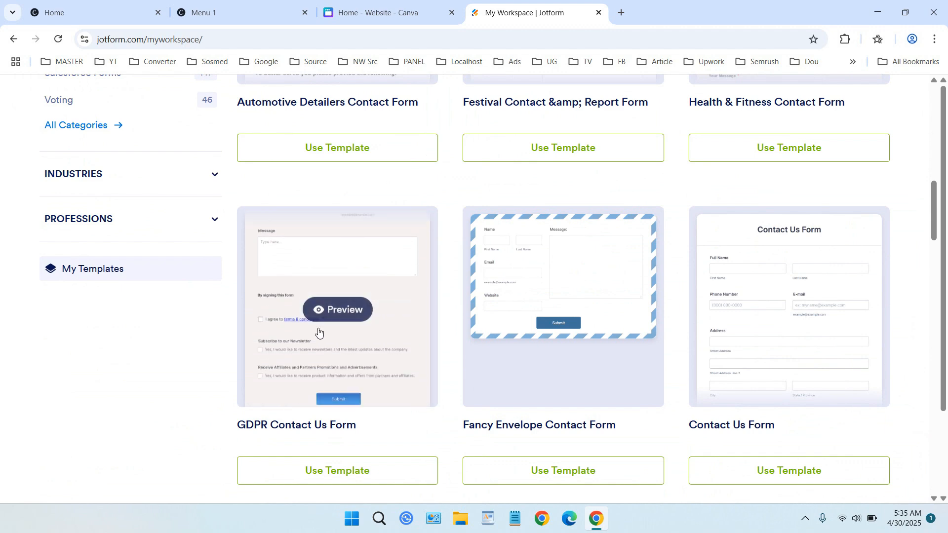
pyautogui.scroll(10, 785, 328)
pyautogui.scroll(3, 807, 324)
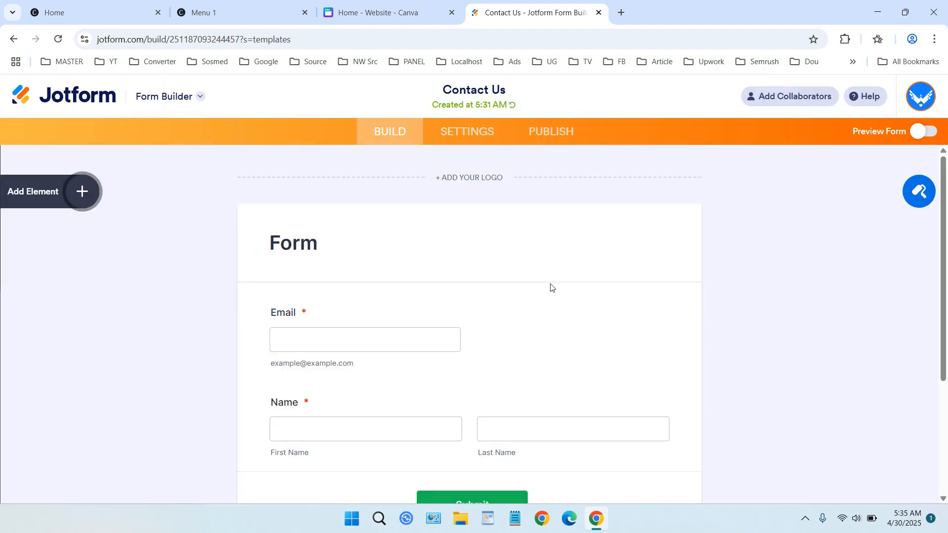
# Step: Change the form's heading to "Contact Us"
pyautogui.scroll(-3, 561, 279)
pyautogui.scroll(3, 561, 275)
pyautogui.click(320, 243)
pyautogui.doubleClick(309, 245)
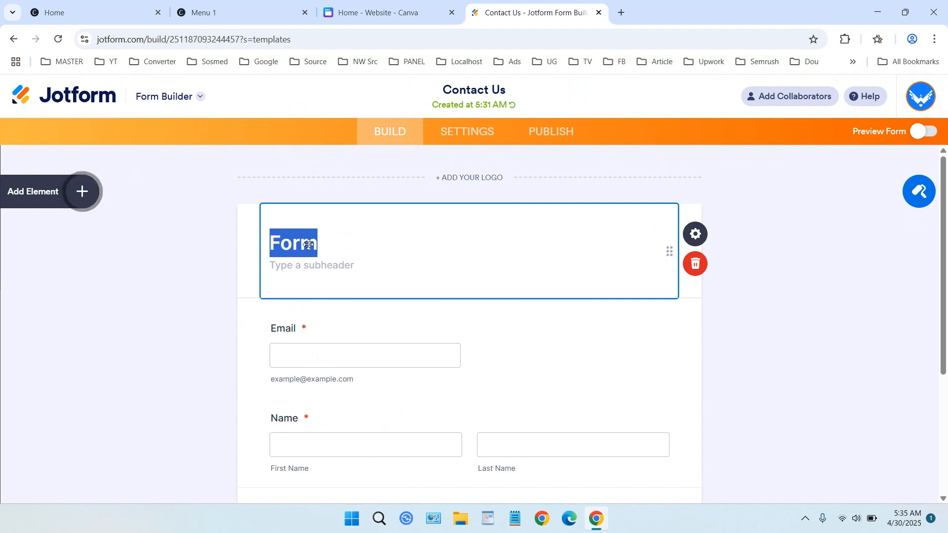
pyautogui.write('Conta')
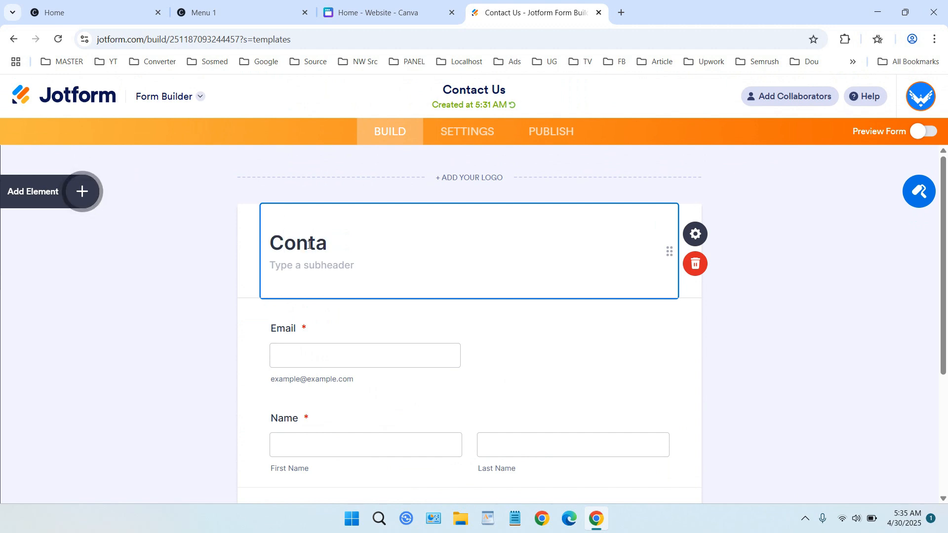
pyautogui.write('ct Us')
pyautogui.click(742, 237)
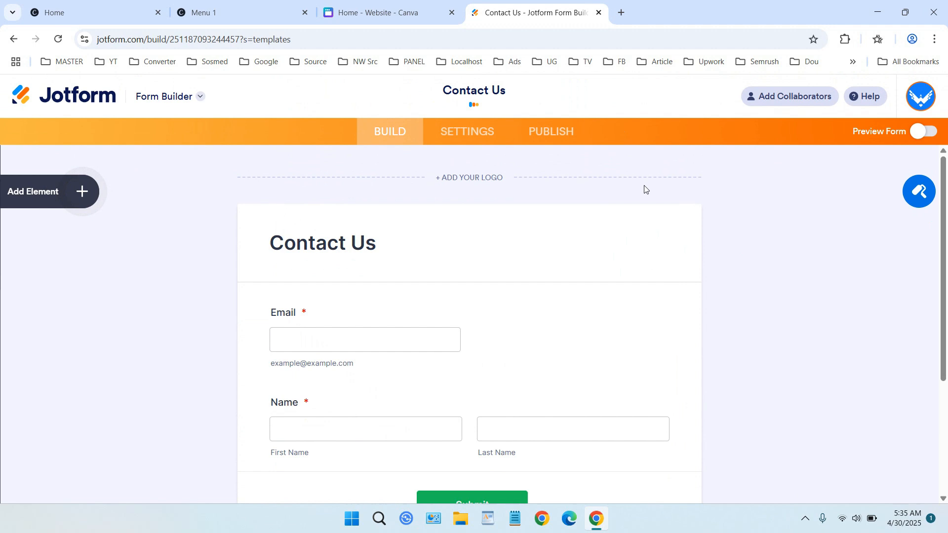
# Step: Review the form's general settings, its notification and autoresponder emails, and the available condition types
pyautogui.click(464, 140)
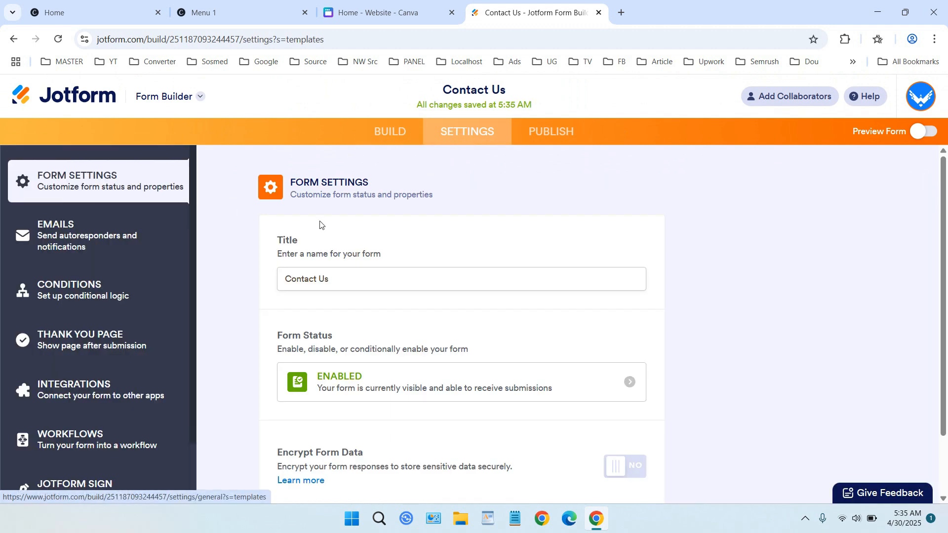
pyautogui.scroll(-3, 321, 225)
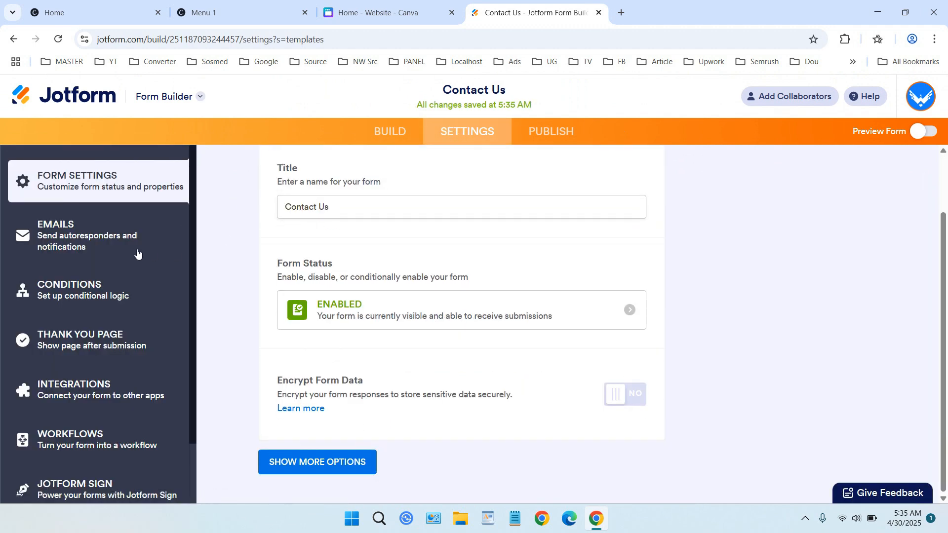
pyautogui.click(107, 239)
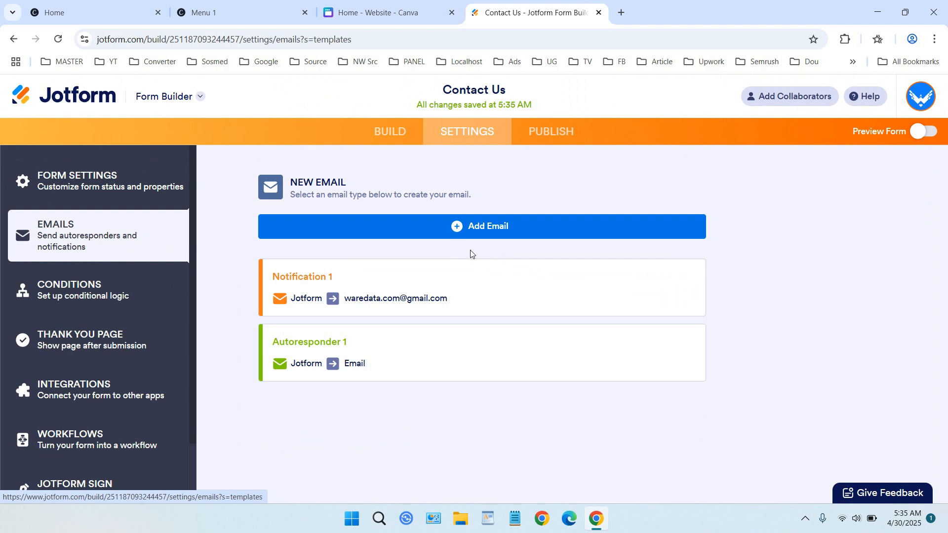
pyautogui.moveTo(418, 314)
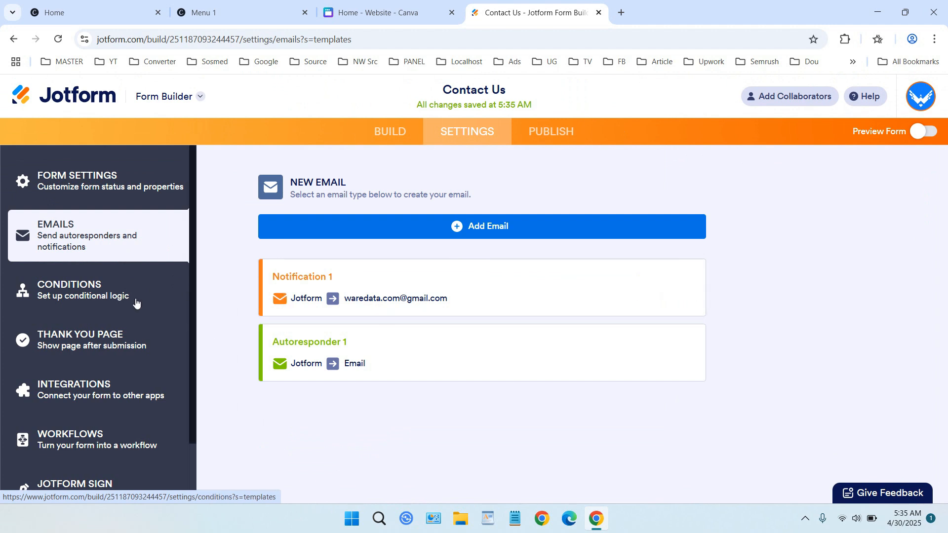
pyautogui.click(100, 291)
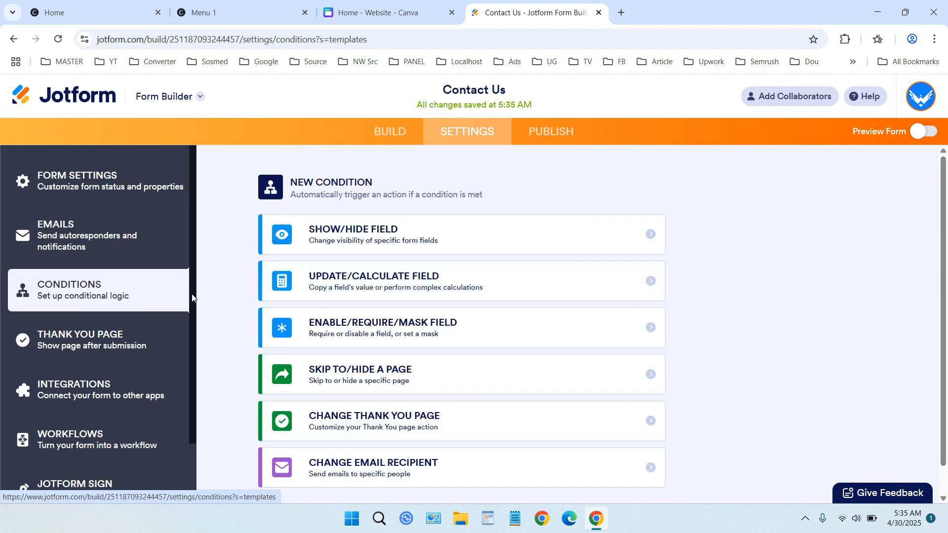
# Step: Check the form's publishing and embed options and copy its direct share link
pyautogui.click(569, 139)
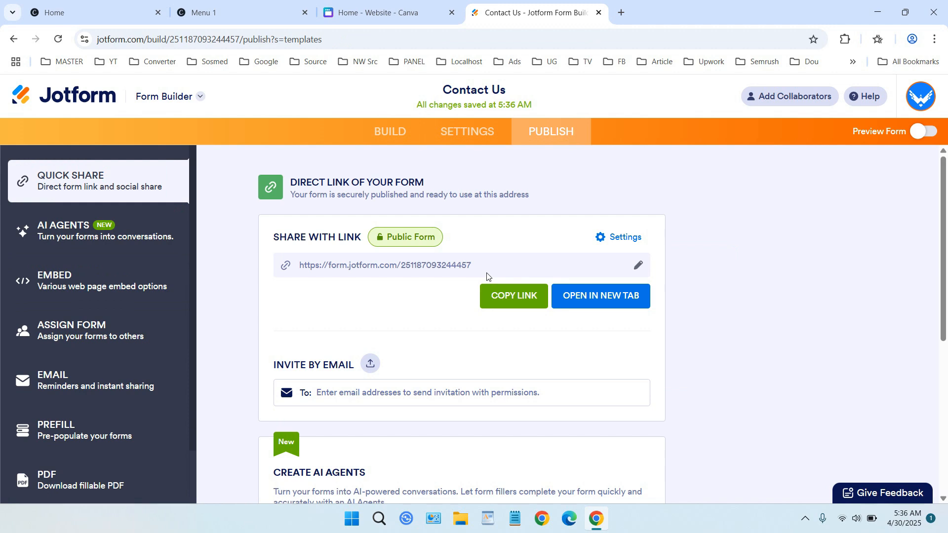
pyautogui.click(476, 265)
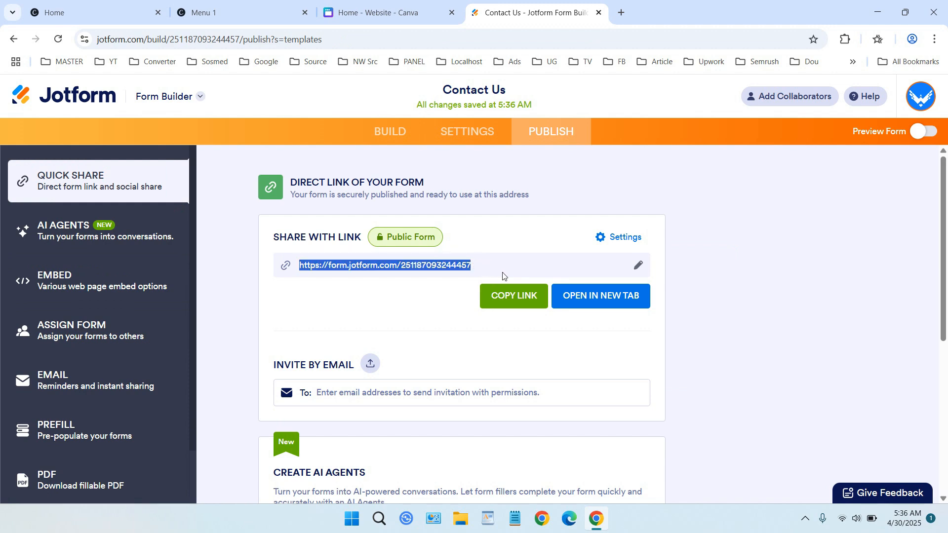
pyautogui.click(516, 300)
pyautogui.scroll(-5, 790, 321)
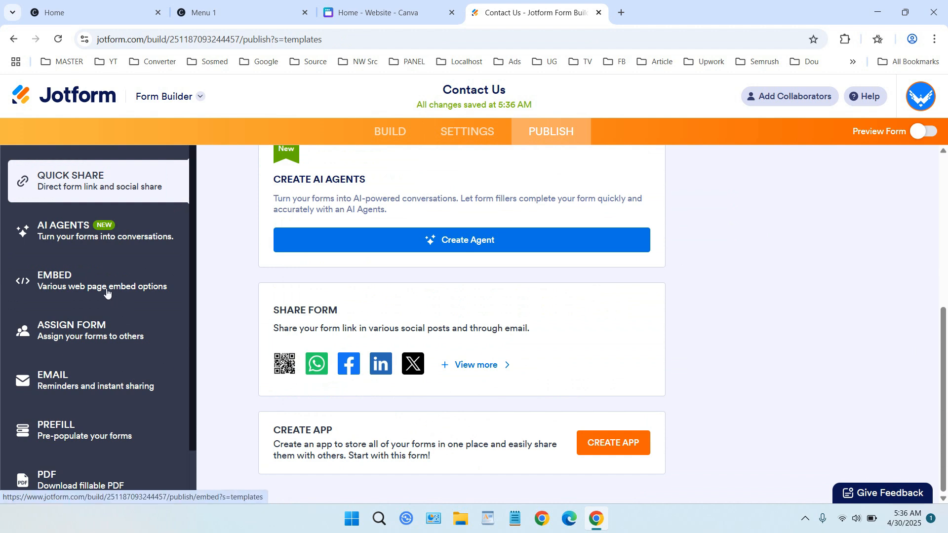
pyautogui.click(63, 286)
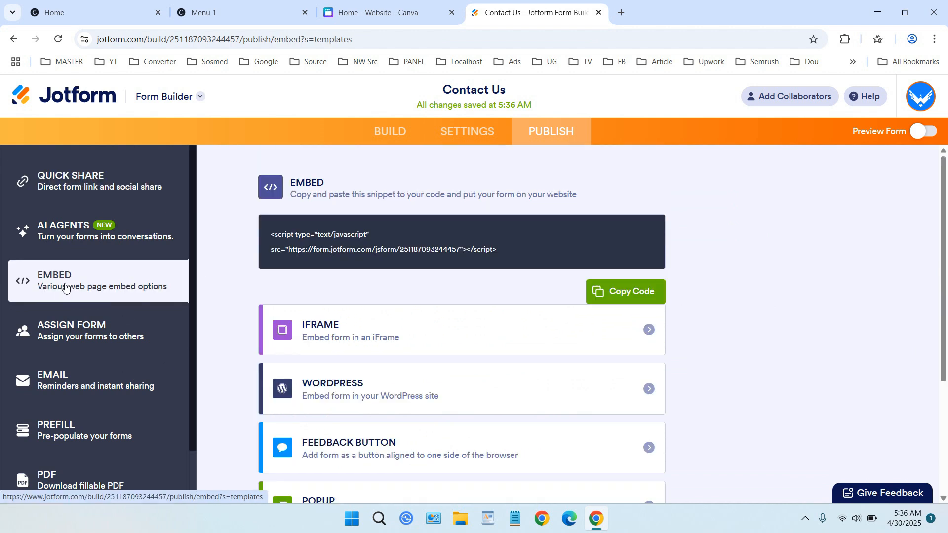
pyautogui.click(90, 187)
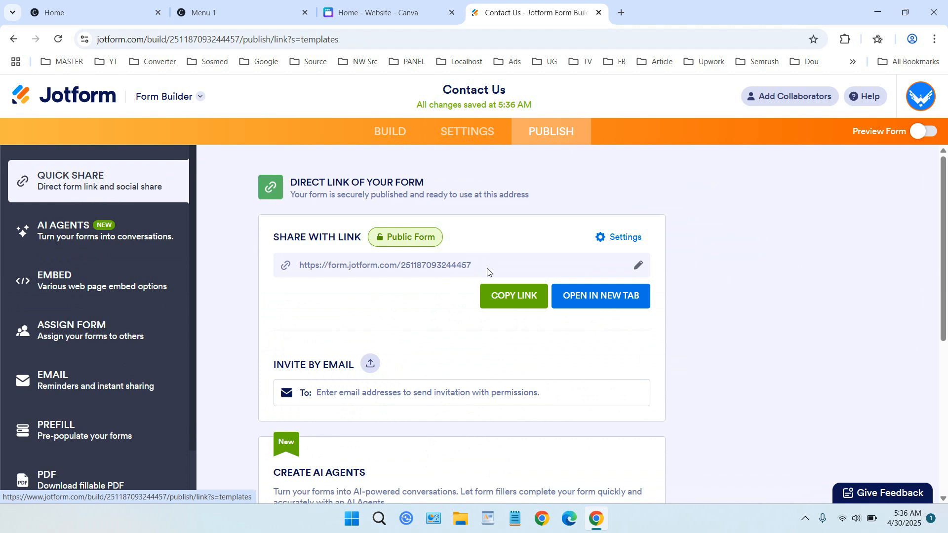
pyautogui.click(507, 296)
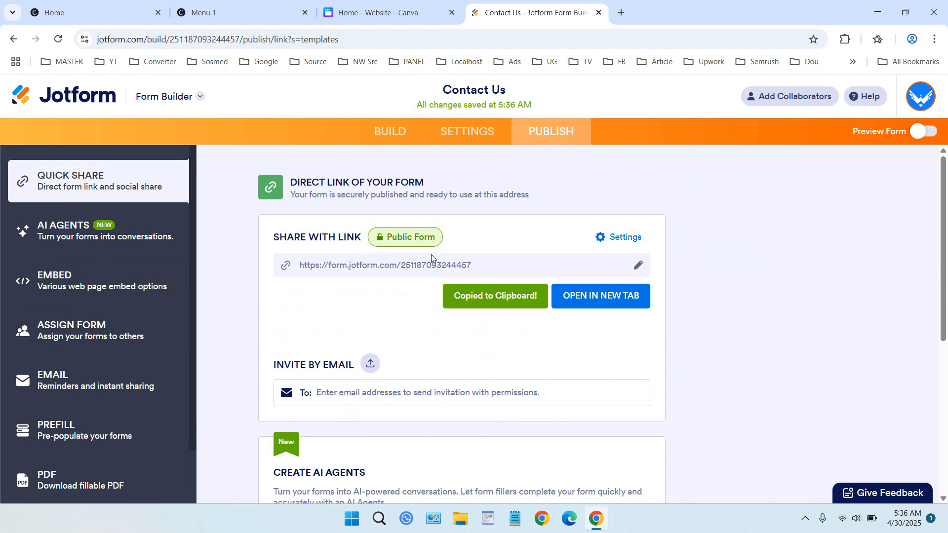
# Step: Switch to the Canva website design and embed the Jotform contact form on page 3 with the Embed app, using the copied form link
pyautogui.click(368, 3)
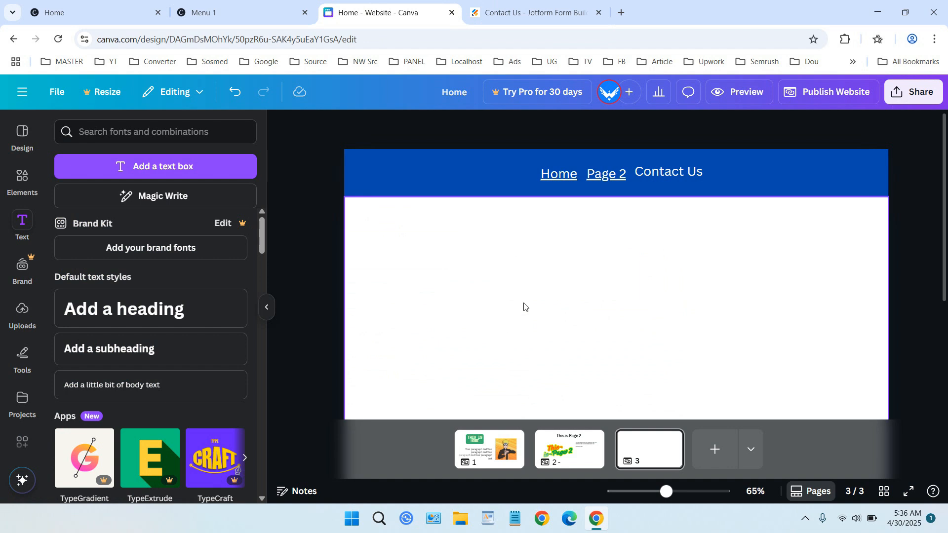
pyautogui.scroll(-3, 22, 260)
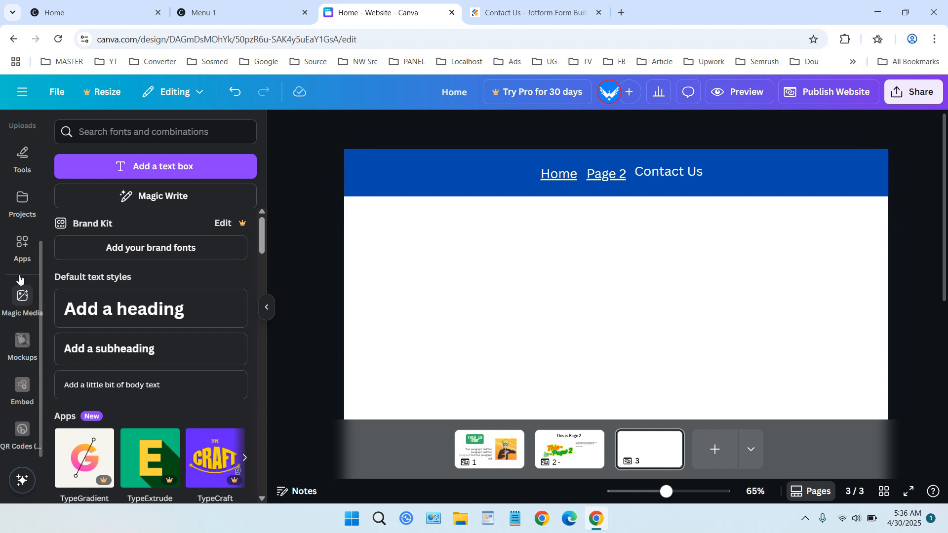
pyautogui.click(23, 255)
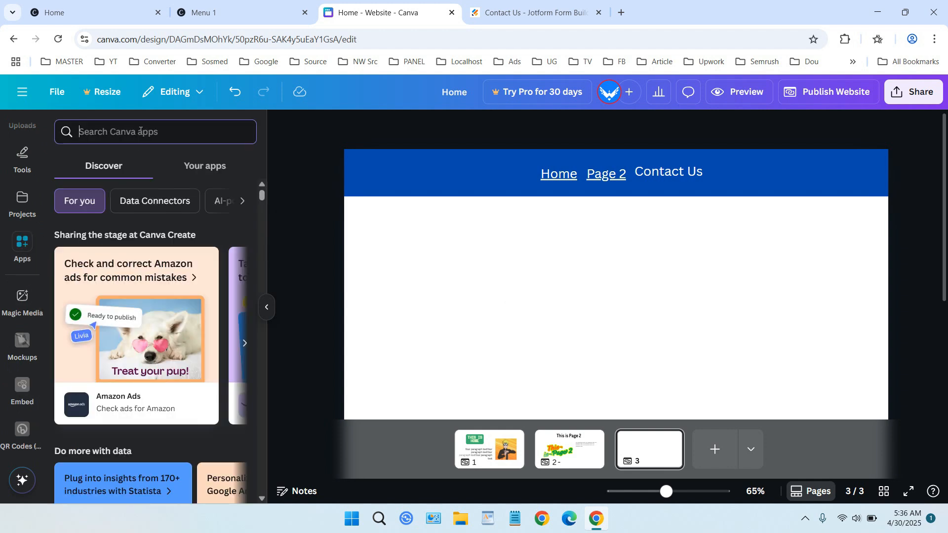
pyautogui.click(140, 131)
pyautogui.write('embed')
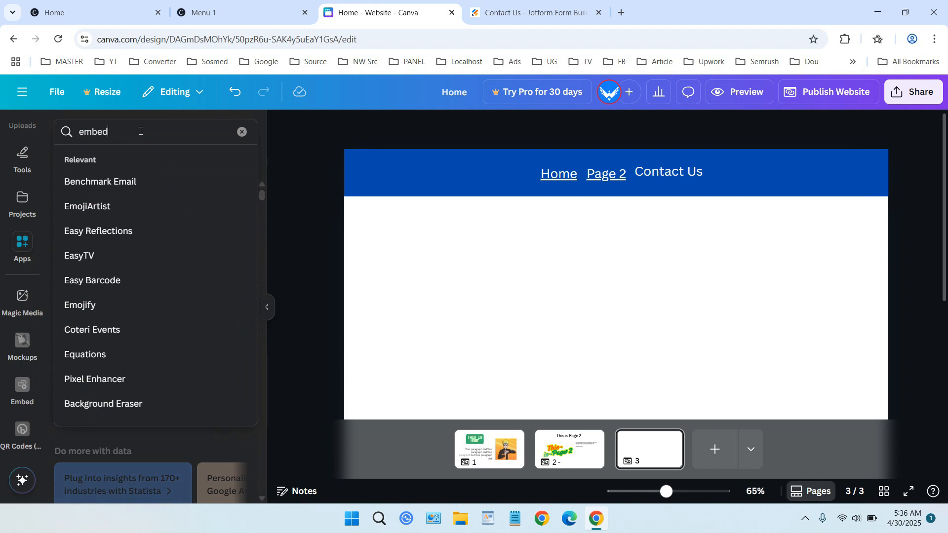
pyautogui.press('Return')
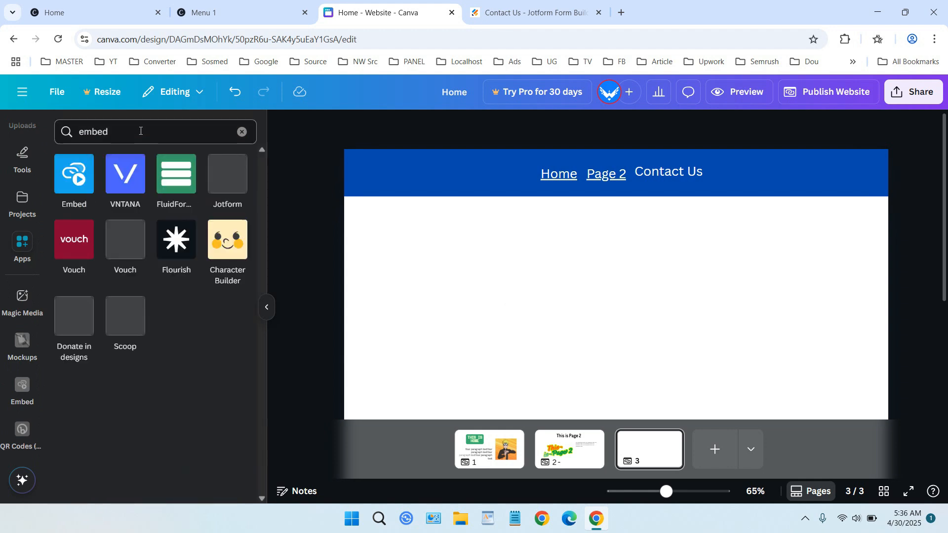
pyautogui.click(74, 175)
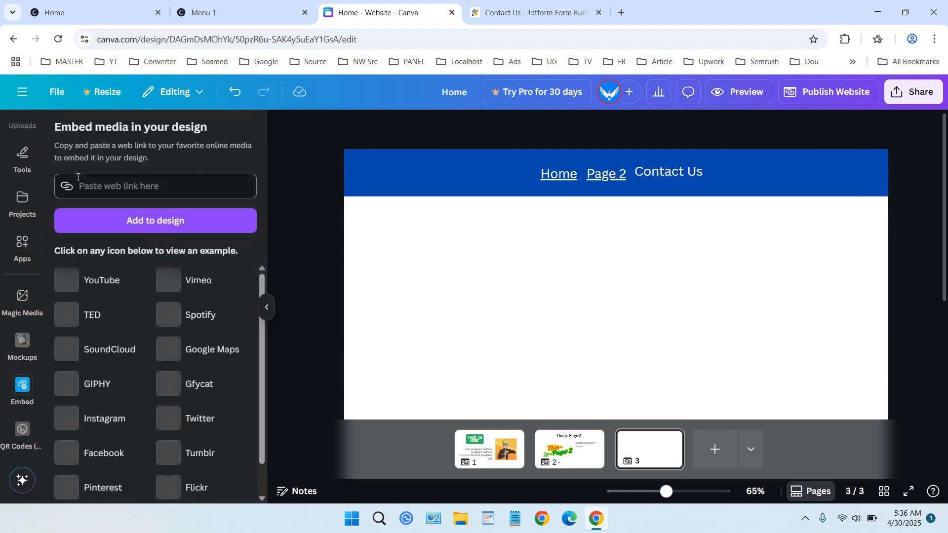
pyautogui.rightClick(115, 188)
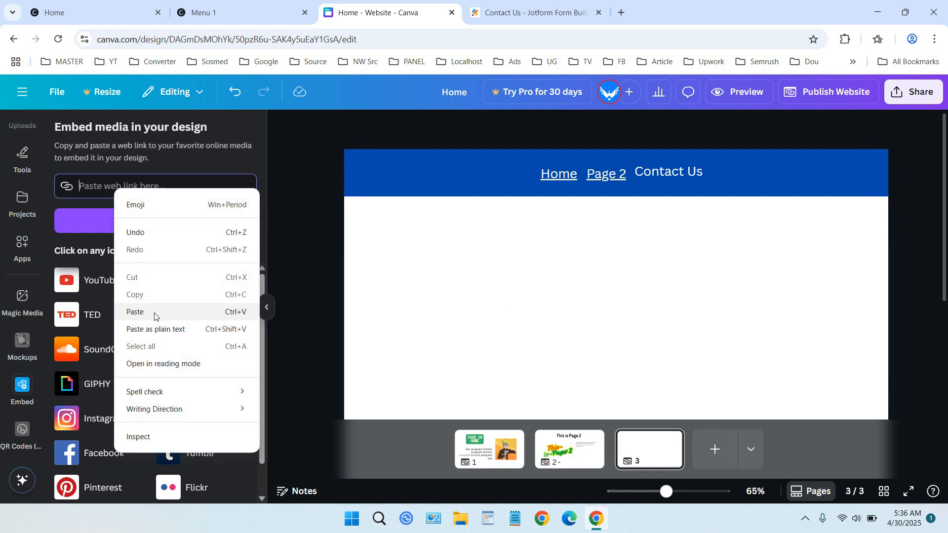
pyautogui.click(155, 312)
pyautogui.click(172, 211)
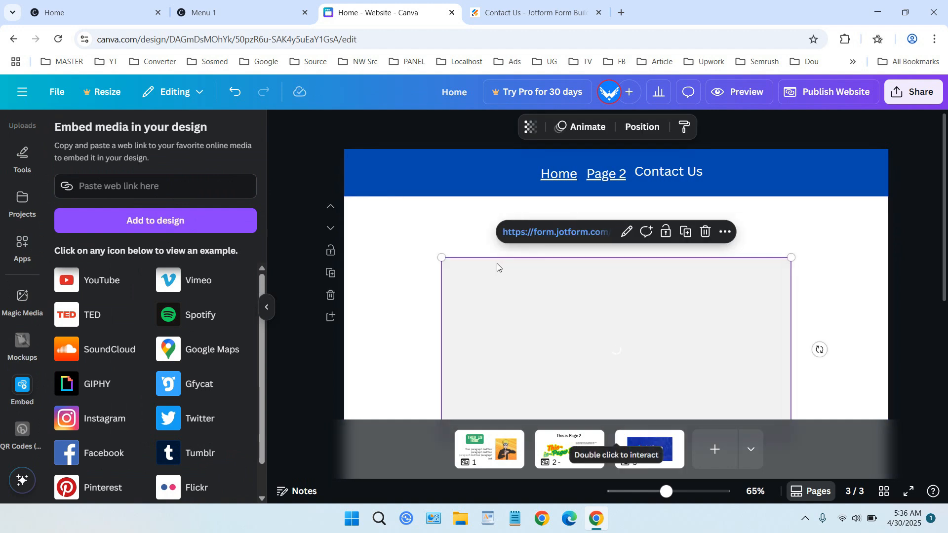
# Step: Resize and reposition the embedded contact form so it sits centred below the header on page 3 with white margins around it
pyautogui.moveTo(442, 257); pyautogui.dragTo(420, 220)
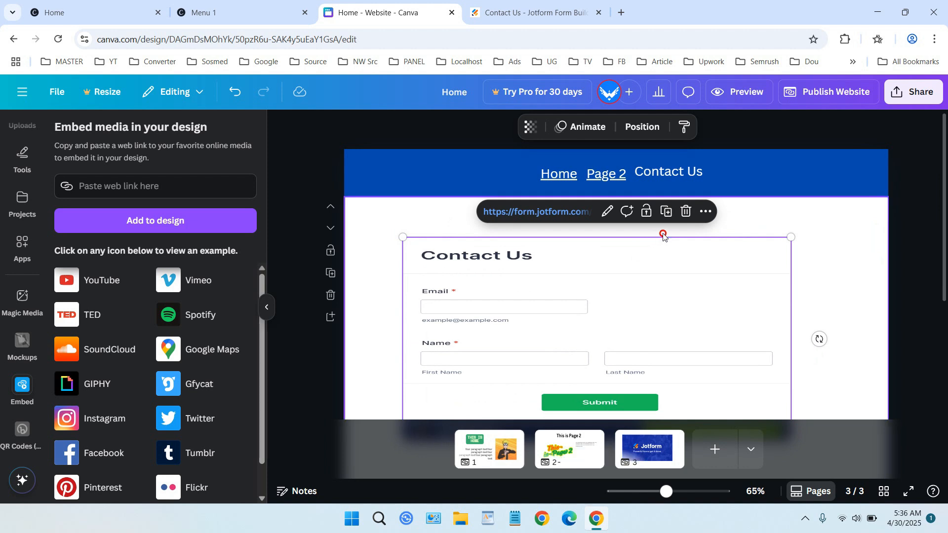
pyautogui.moveTo(801, 228); pyautogui.dragTo(815, 220)
pyautogui.scroll(-2, 764, 264)
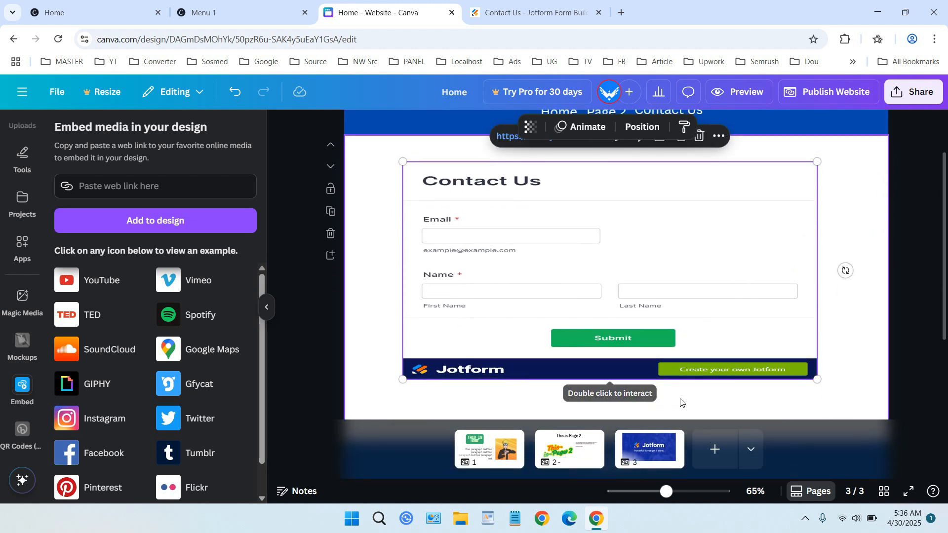
pyautogui.moveTo(817, 379); pyautogui.dragTo(811, 405)
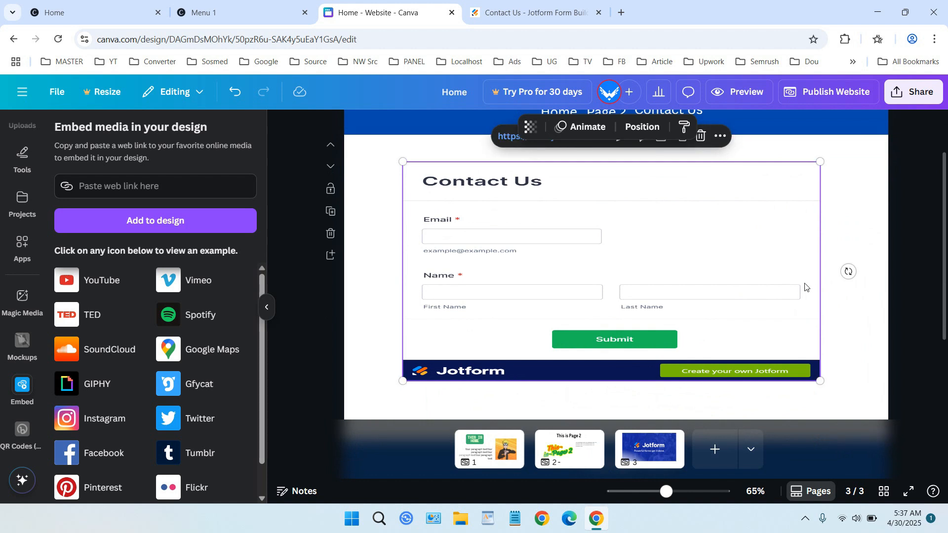
pyautogui.moveTo(406, 382); pyautogui.dragTo(493, 369)
pyautogui.click(816, 215)
pyautogui.click(643, 190)
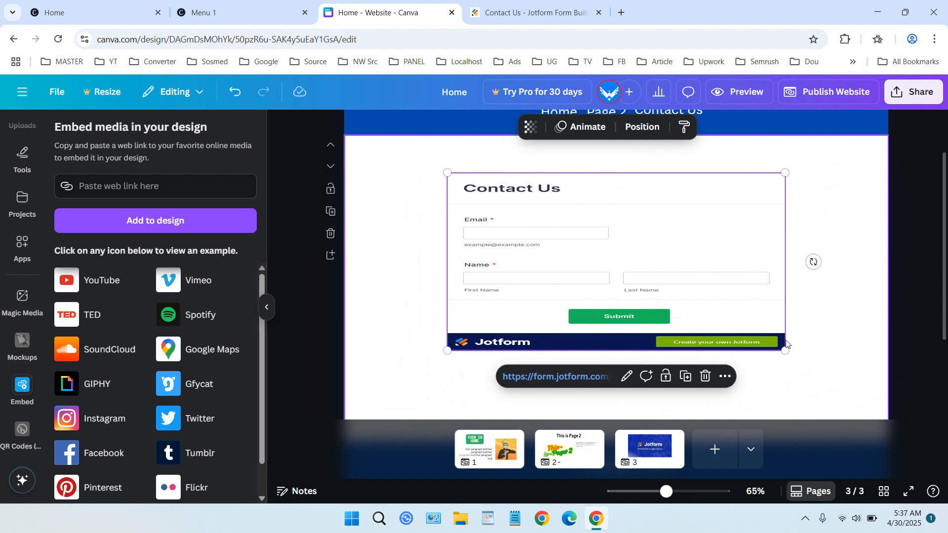
pyautogui.moveTo(783, 351)
pyautogui.mouseDown()
pyautogui.moveTo(746, 383)
pyautogui.moveTo(565, 349)
pyautogui.moveTo(798, 358)
pyautogui.mouseUp()
pyautogui.click(816, 342)
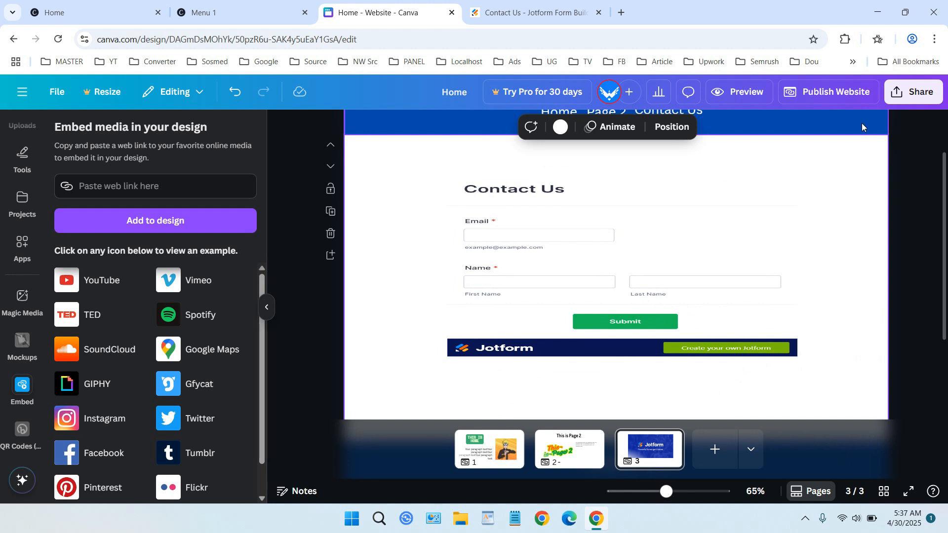
# Step: Link the "Contact Us" header text on page 3 to the document page "3 - Untitled"
pyautogui.scroll(2, 853, 184)
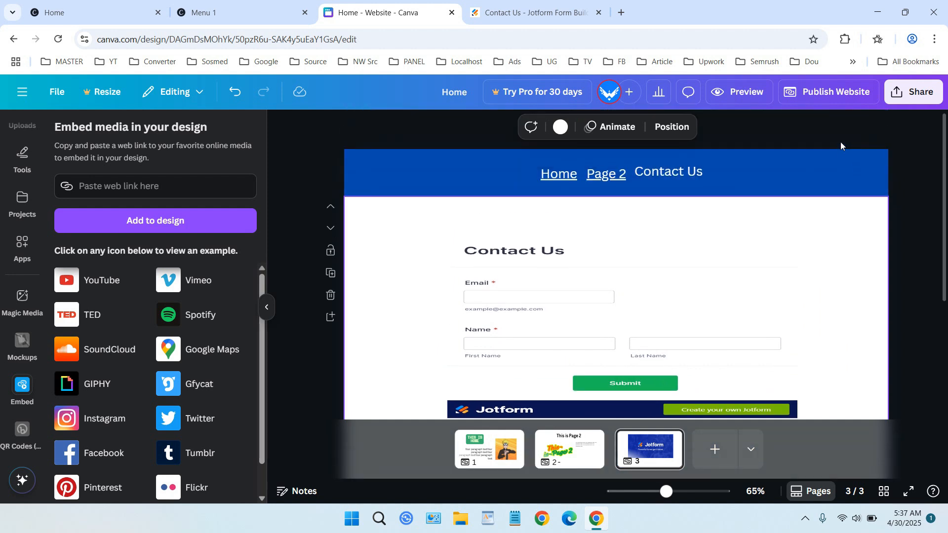
pyautogui.click(689, 171)
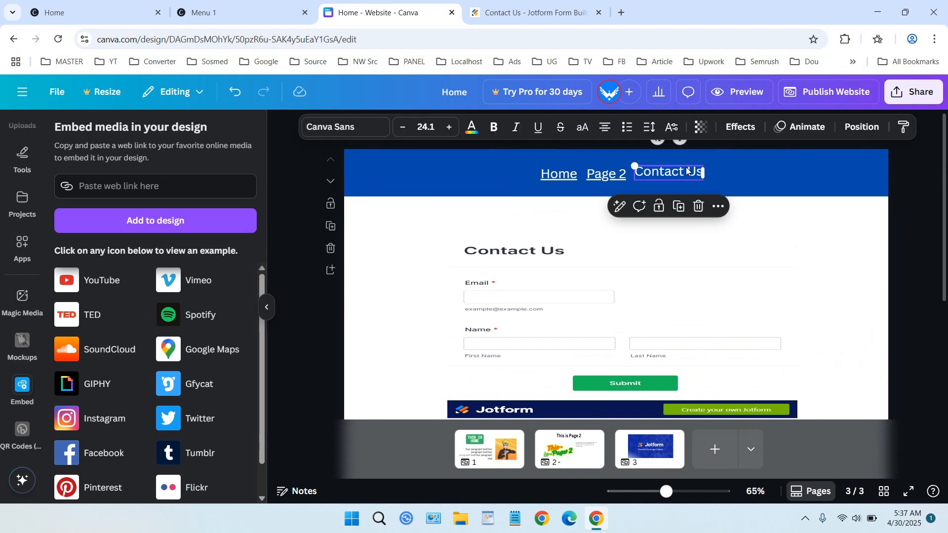
pyautogui.click(720, 207)
pyautogui.click(787, 431)
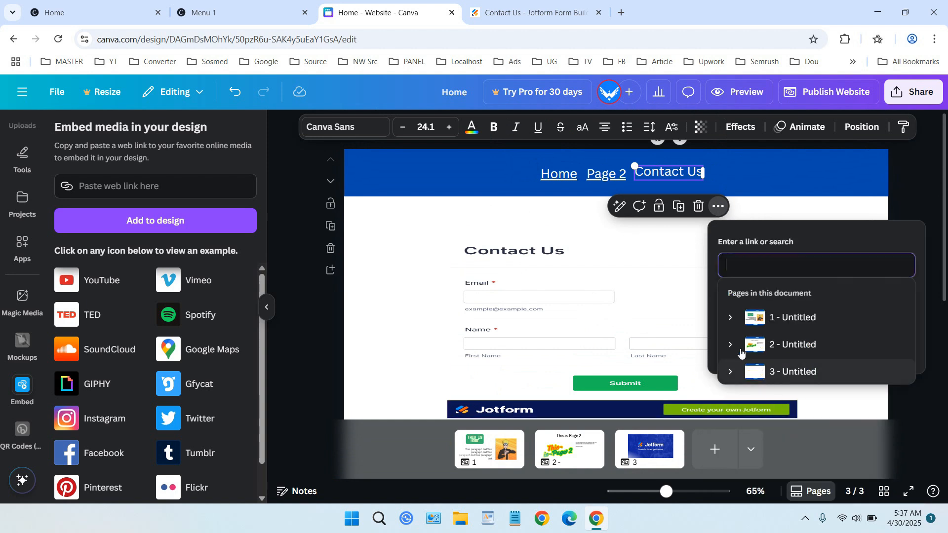
pyautogui.scroll(-2, 813, 326)
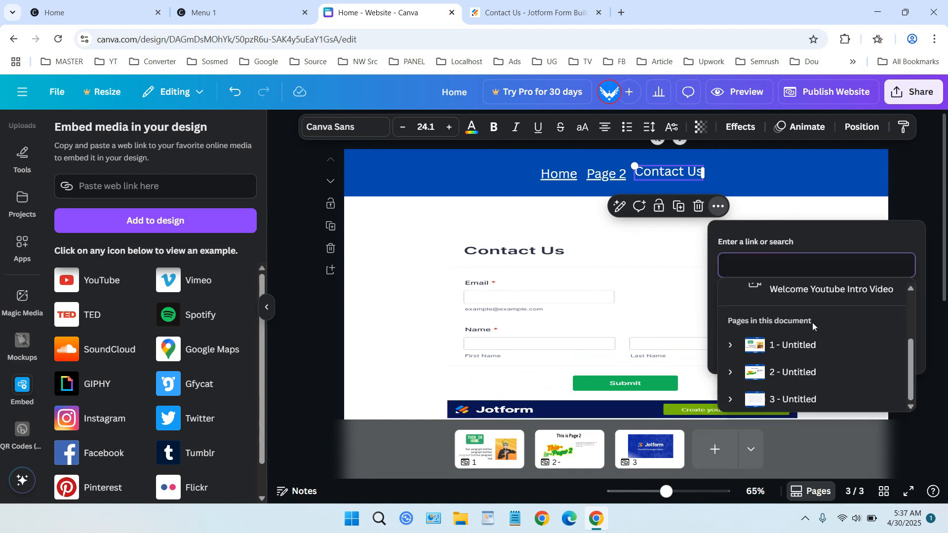
pyautogui.click(805, 395)
pyautogui.click(763, 343)
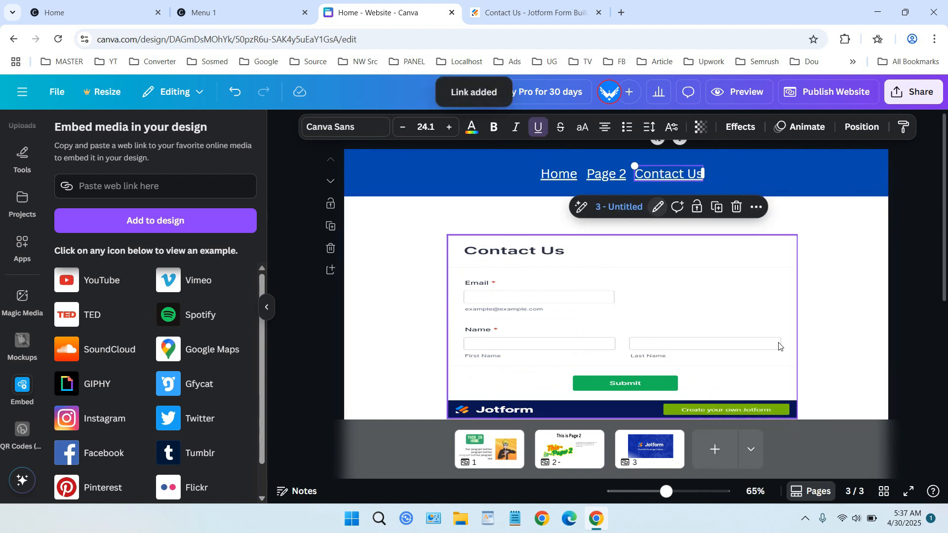
# Step: On page 2, link the "Contact Us" header text to the document page "3 - Untitled"
pyautogui.click(573, 450)
pyautogui.click(691, 171)
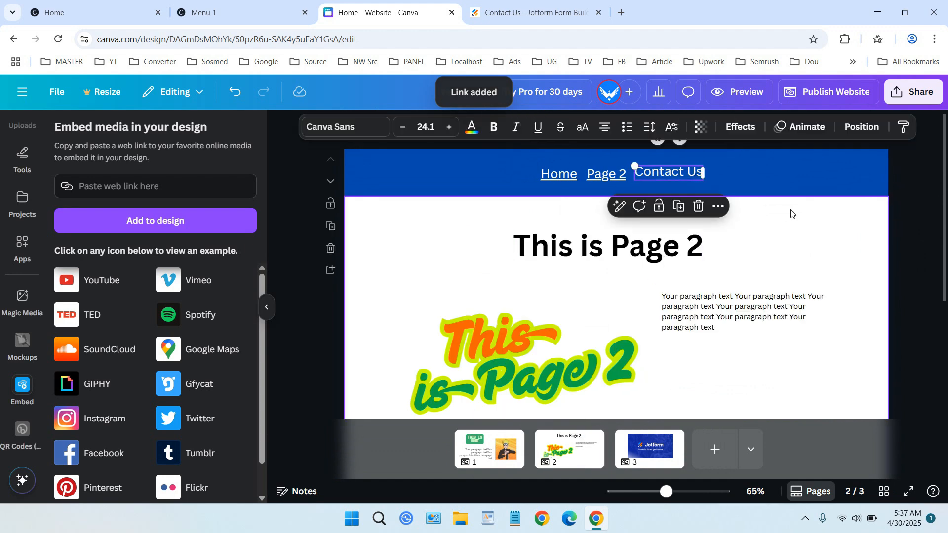
pyautogui.click(718, 206)
pyautogui.click(783, 428)
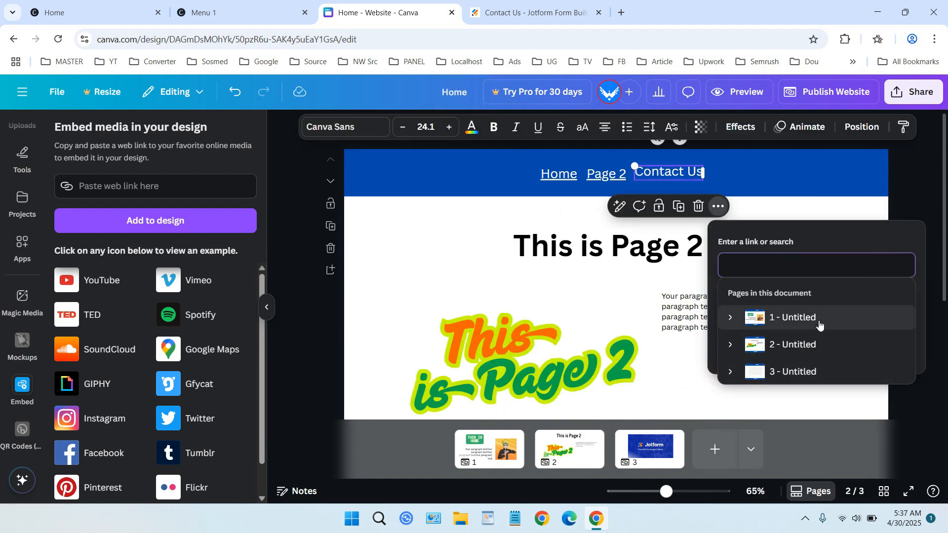
pyautogui.scroll(-3, 826, 324)
pyautogui.click(792, 399)
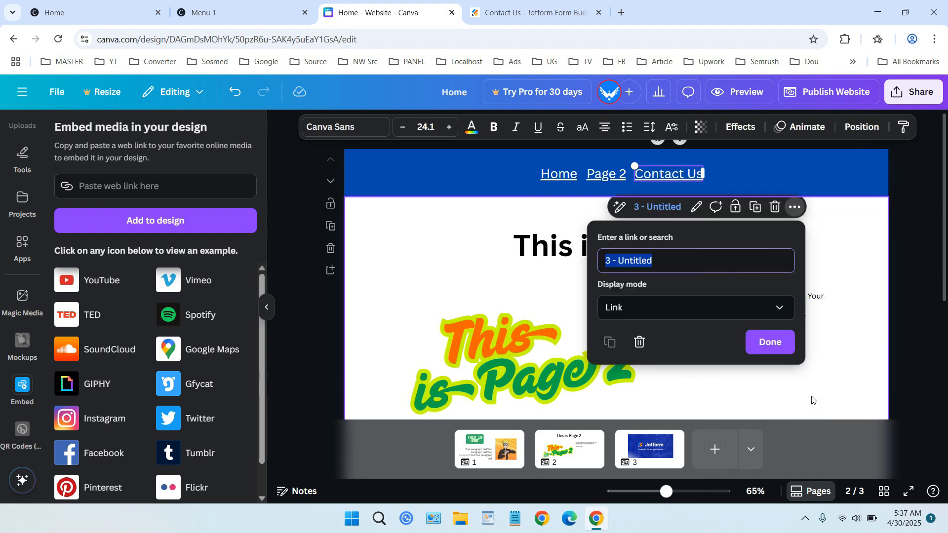
pyautogui.click(770, 342)
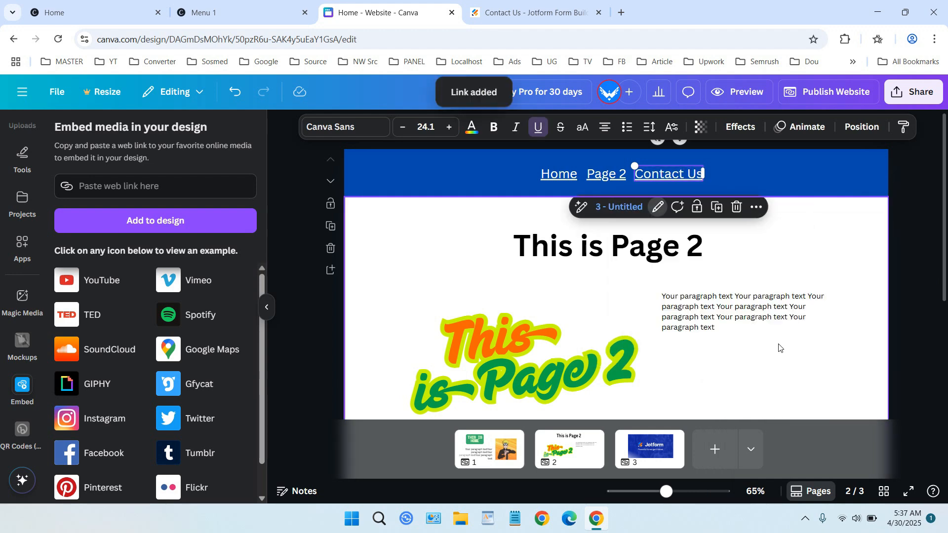
# Step: On the home page, link the "Contact Us" header text to the document page "3 - Untitled"
pyautogui.click(494, 464)
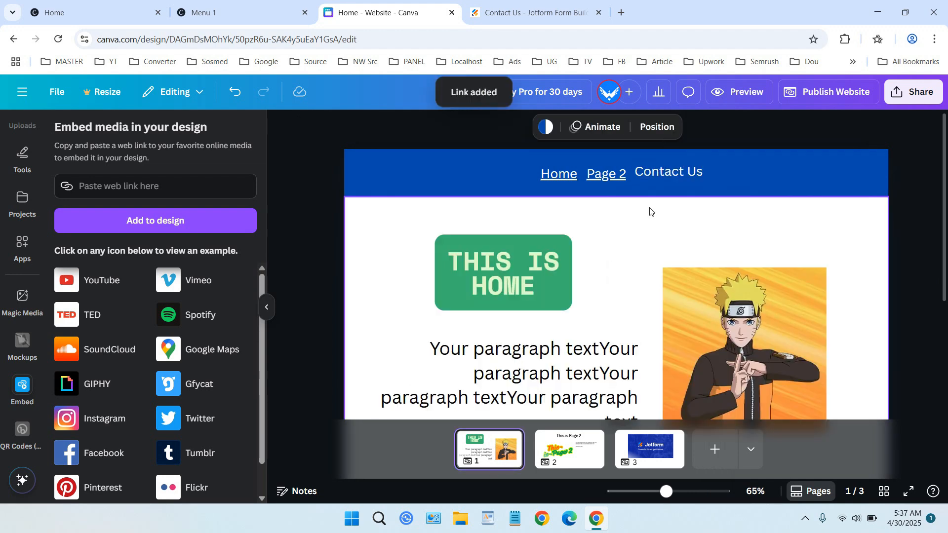
pyautogui.click(683, 176)
pyautogui.click(719, 206)
pyautogui.scroll(-1, 780, 375)
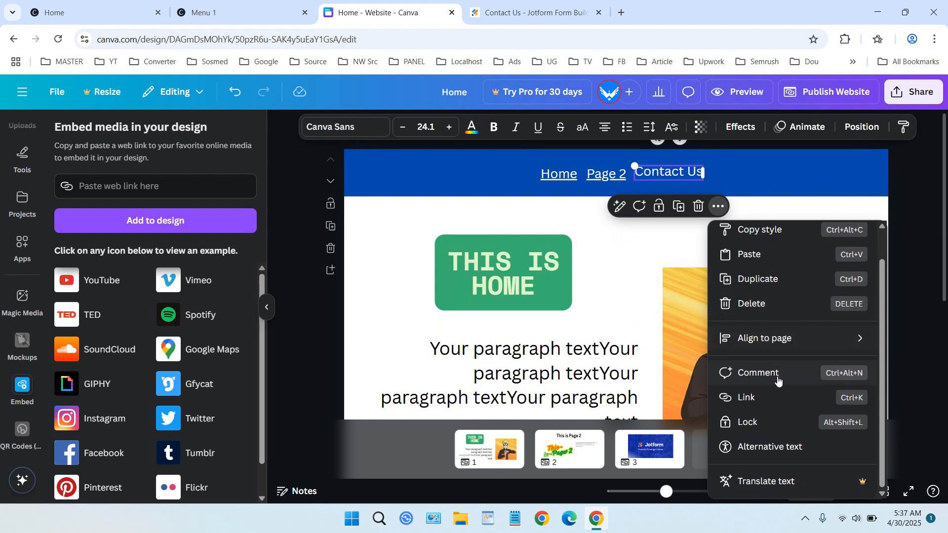
pyautogui.click(783, 393)
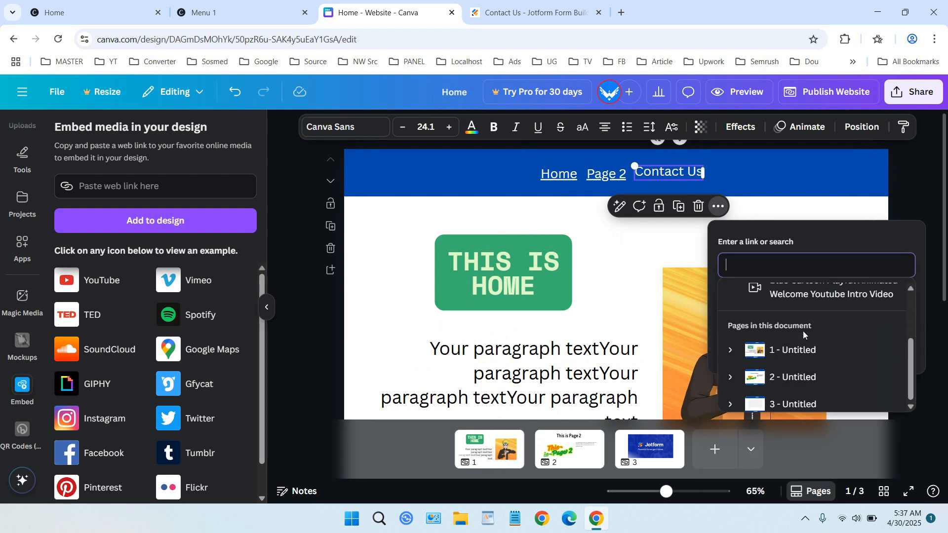
pyautogui.click(818, 398)
pyautogui.click(770, 341)
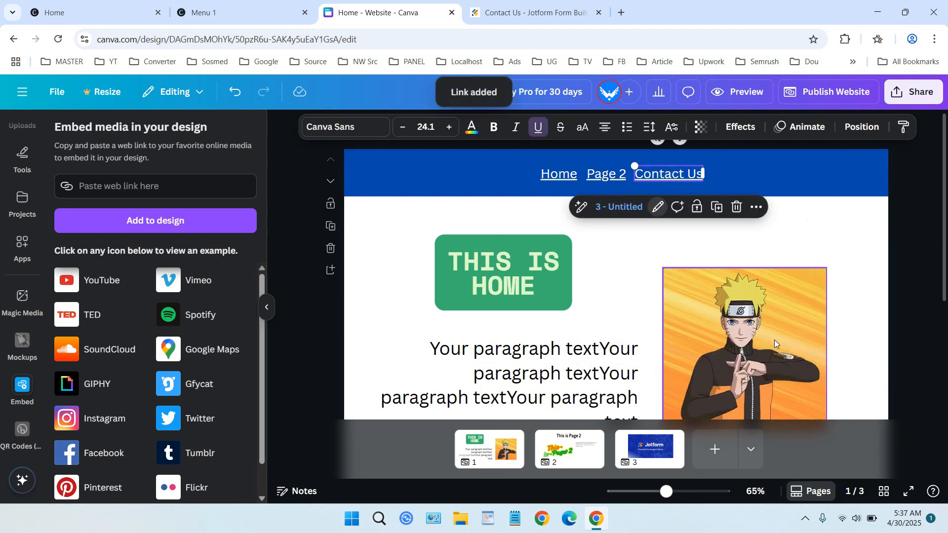
pyautogui.click(805, 223)
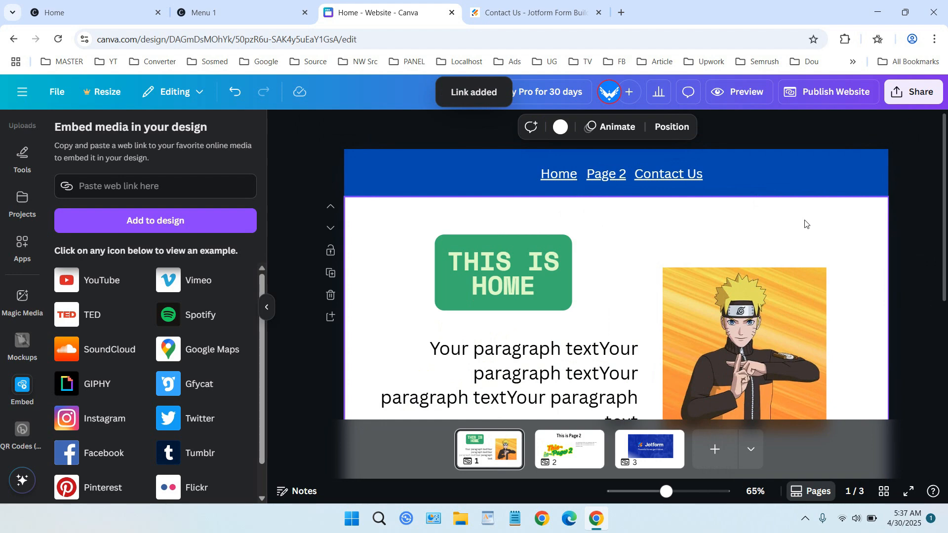
# Step: Publish the website to waredata.my.canva.site/home with mobile resizing and the navigation menu included
pyautogui.click(825, 94)
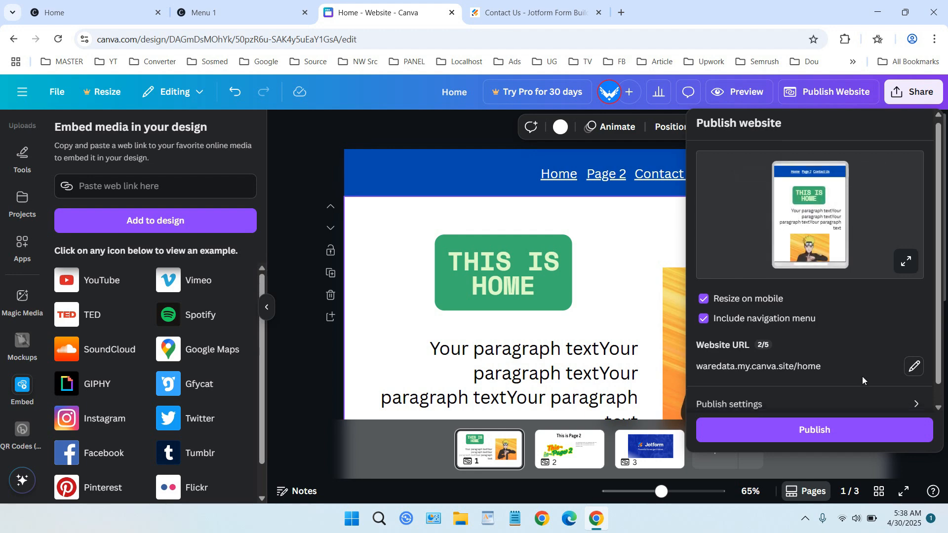
pyautogui.scroll(-1, 862, 377)
pyautogui.click(854, 436)
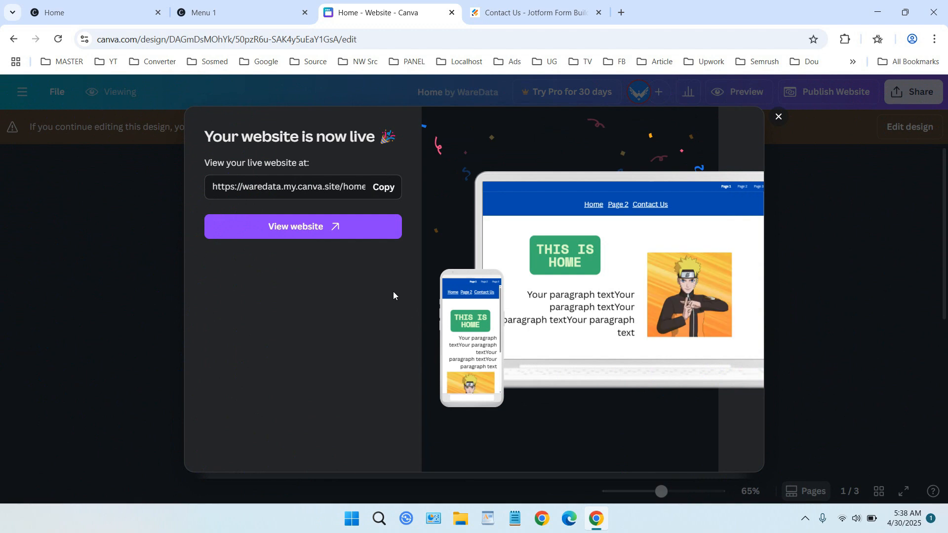
# Step: Open the live website and examine its home page from the header and navigation menus down to the copyright footer
pyautogui.click(320, 232)
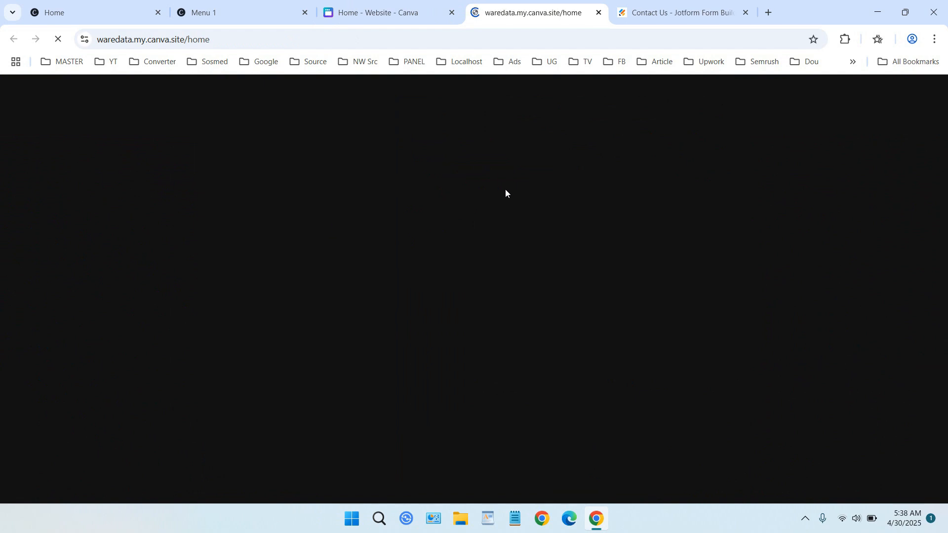
pyautogui.scroll(-7, 557, 233)
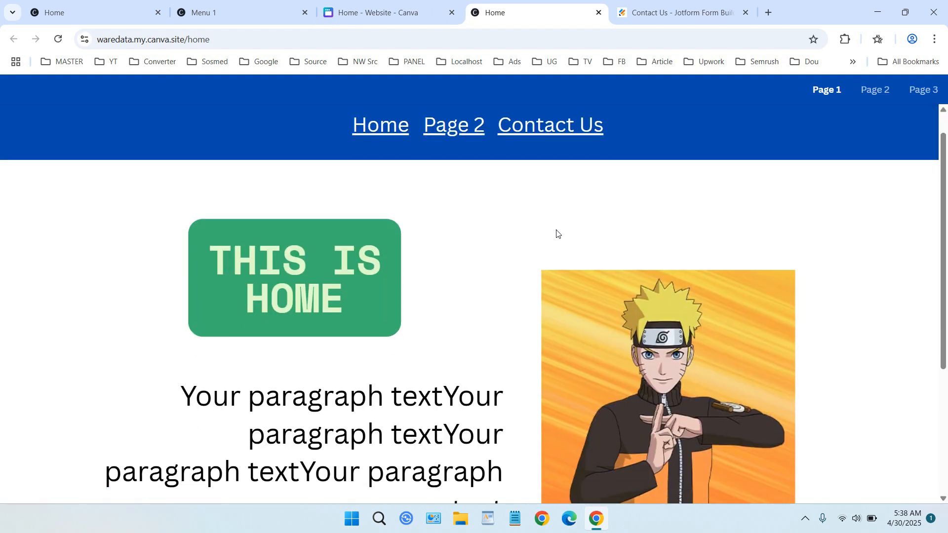
pyautogui.scroll(7, 557, 233)
pyautogui.scroll(-7, 571, 254)
pyautogui.scroll(7, 571, 254)
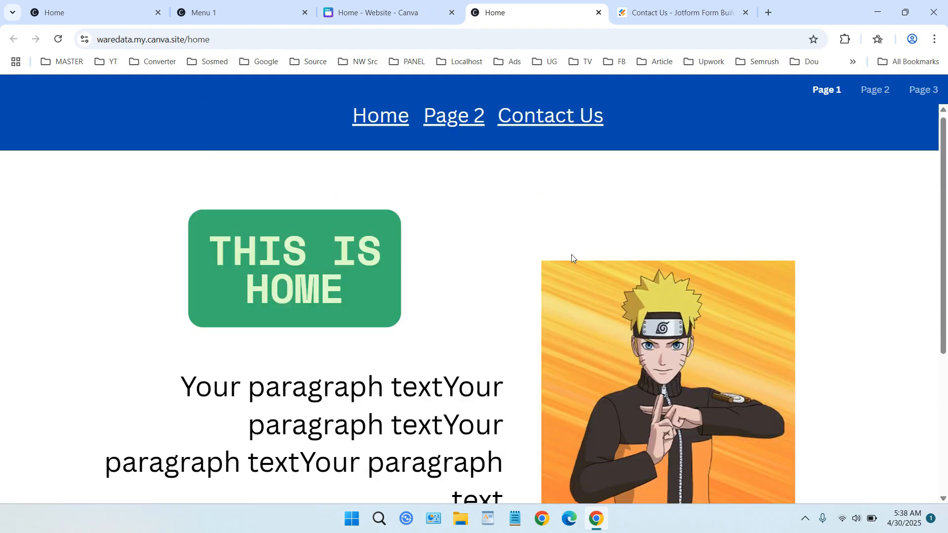
pyautogui.scroll(-4, 841, 190)
pyautogui.scroll(4, 841, 198)
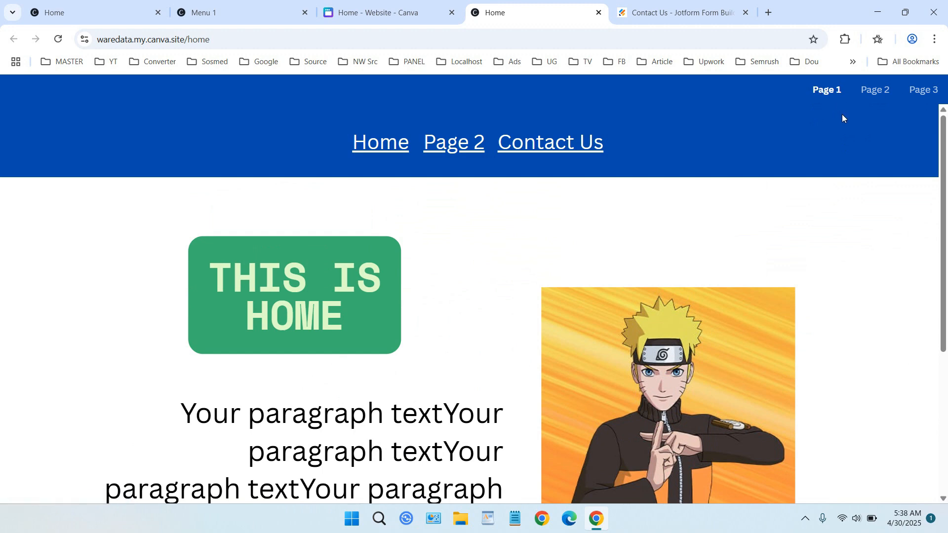
pyautogui.moveTo(946, 186); pyautogui.dragTo(941, 256)
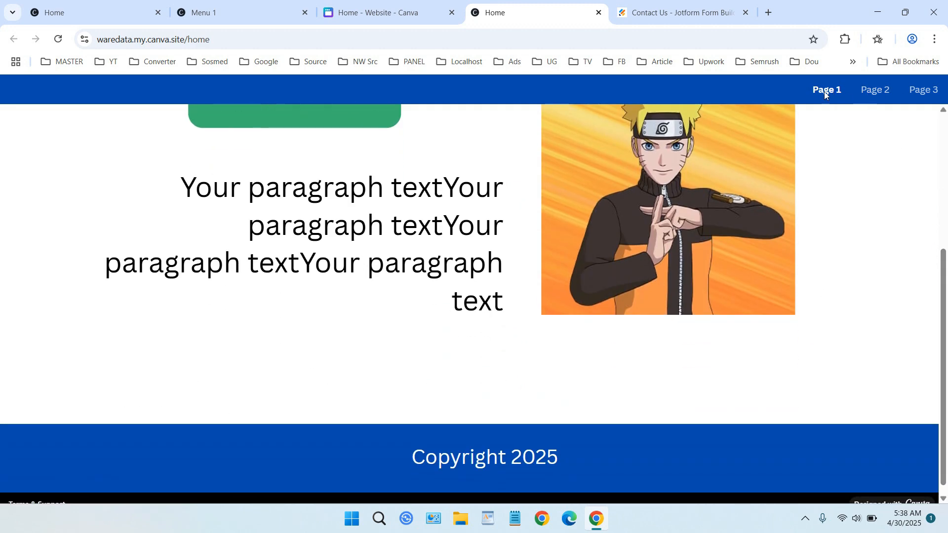
pyautogui.moveTo(944, 289); pyautogui.dragTo(943, 156)
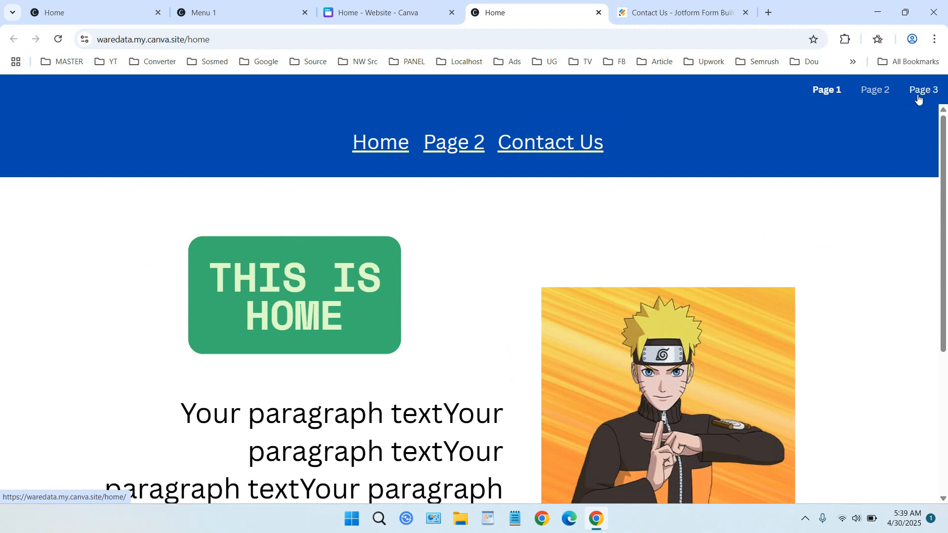
pyautogui.moveTo(942, 162)
pyautogui.mouseDown()
pyautogui.moveTo(946, 309)
pyautogui.moveTo(944, 138)
pyautogui.mouseUp()
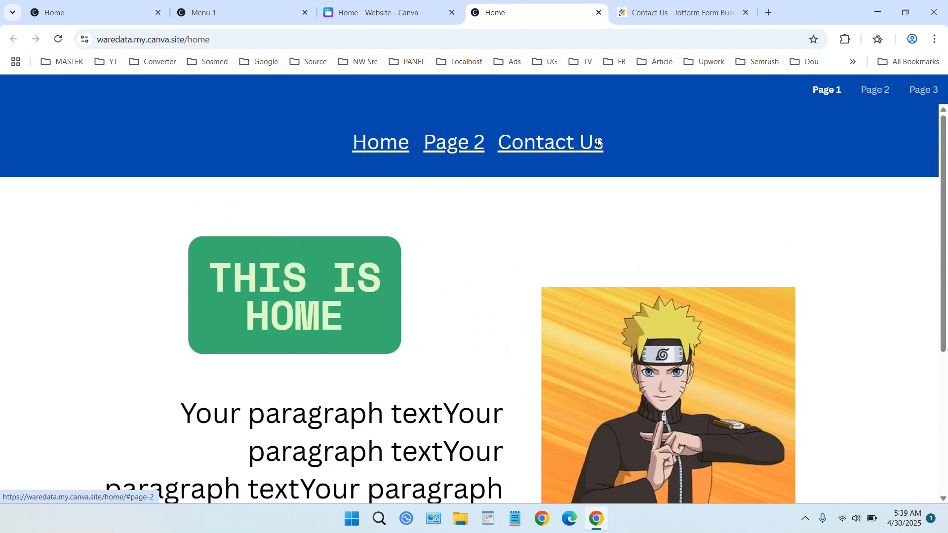
pyautogui.scroll(-3, 839, 160)
pyautogui.scroll(3, 838, 160)
# Step: Republish the website at waredata.my.canva.site/home without the navigation menu
pyautogui.click(376, 4)
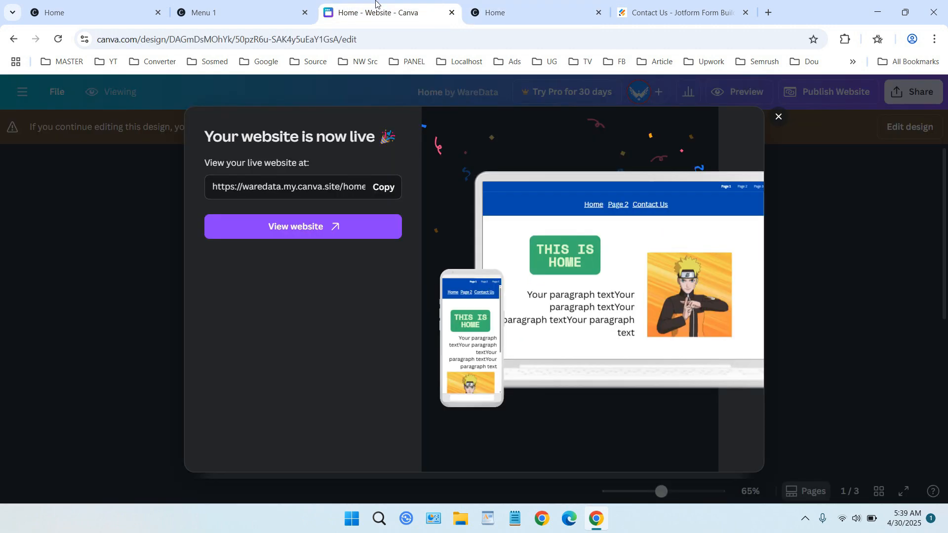
pyautogui.click(779, 117)
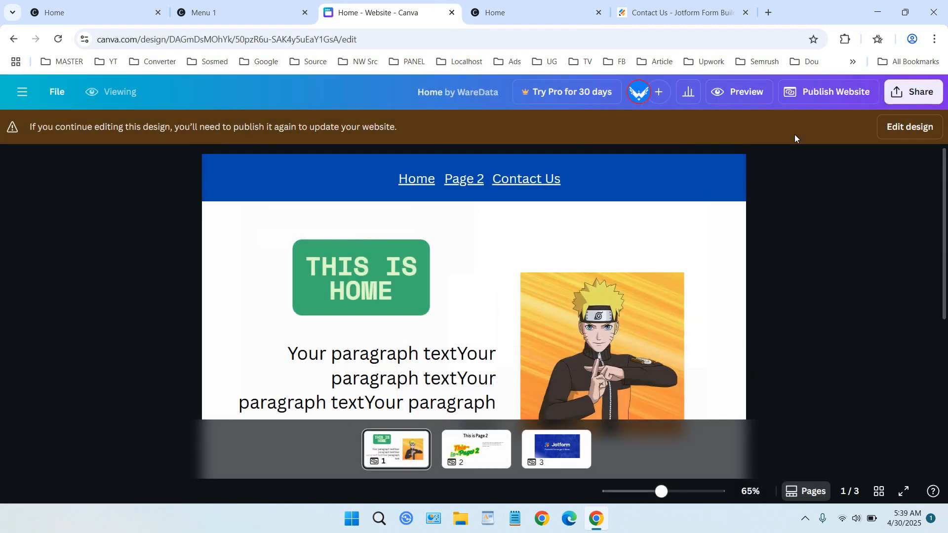
pyautogui.click(834, 98)
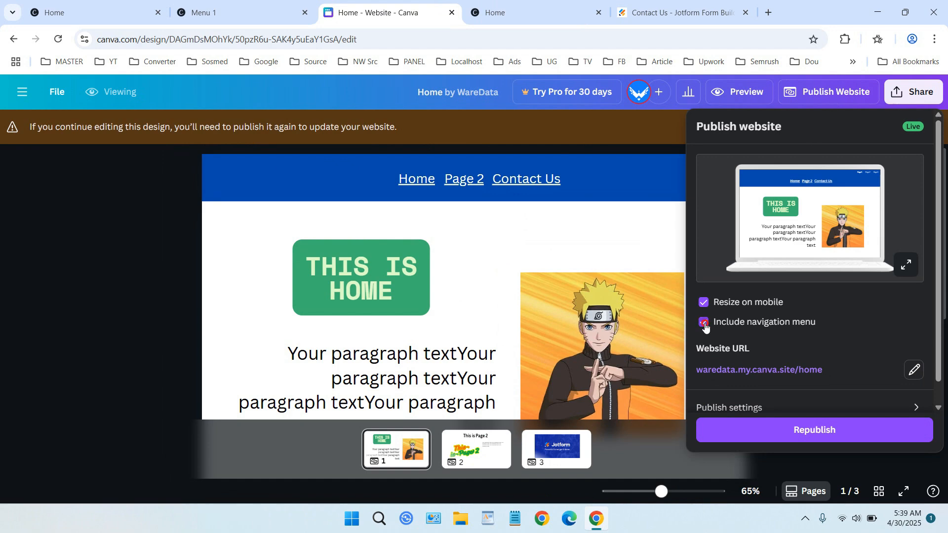
pyautogui.click(706, 325)
pyautogui.click(816, 429)
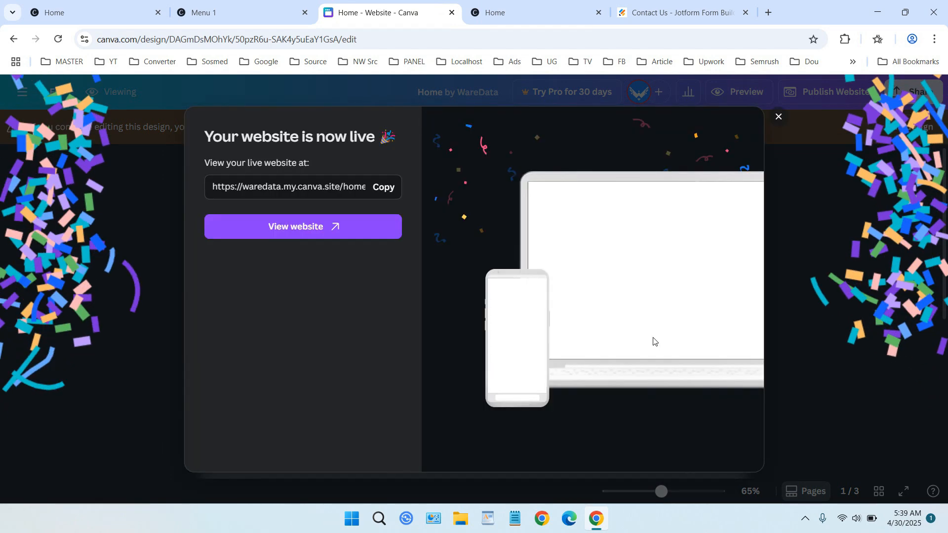
# Step: Open the republished website, examine its home page down to the copyright footer, and test the Page 2 header link
pyautogui.click(343, 229)
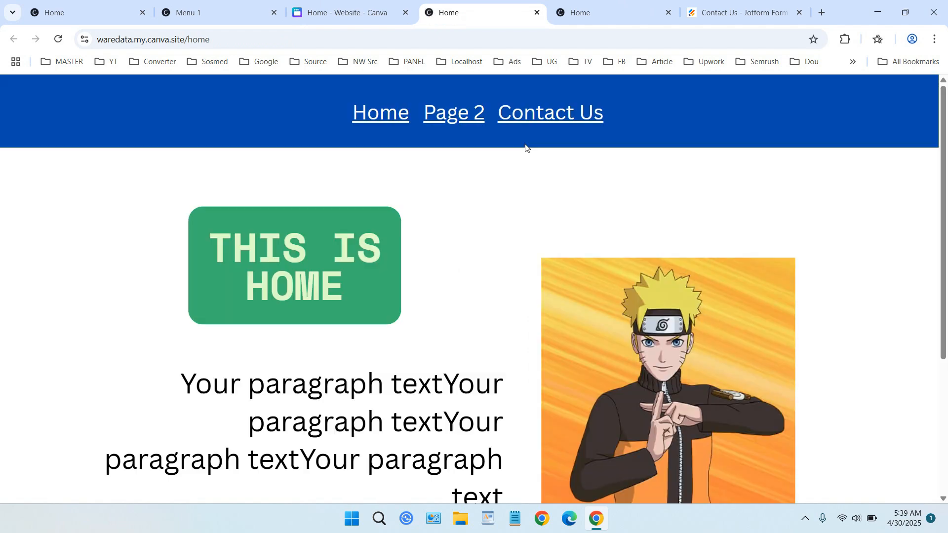
pyautogui.scroll(-4, 551, 197)
pyautogui.scroll(4, 551, 197)
pyautogui.scroll(-4, 553, 201)
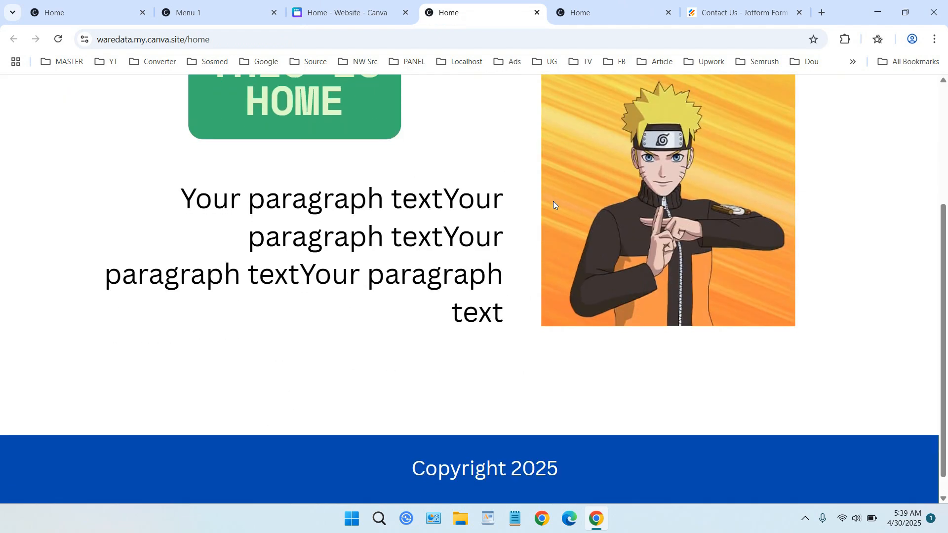
pyautogui.scroll(1, 553, 201)
pyautogui.scroll(3, 553, 200)
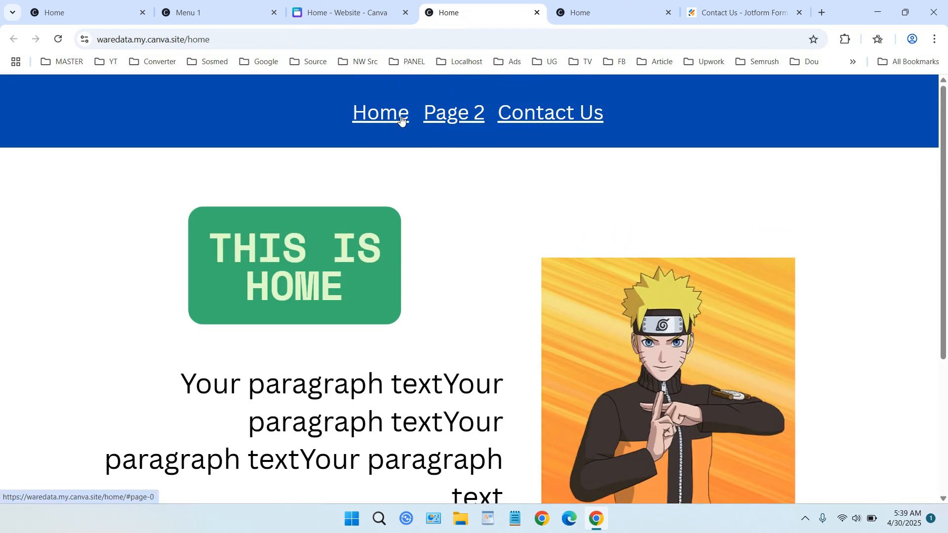
pyautogui.click(451, 117)
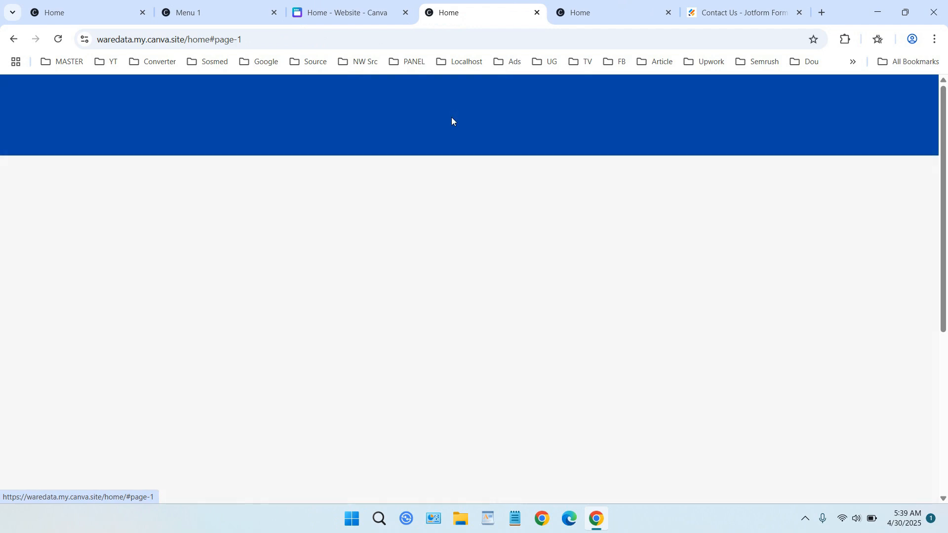
pyautogui.scroll(5, 505, 164)
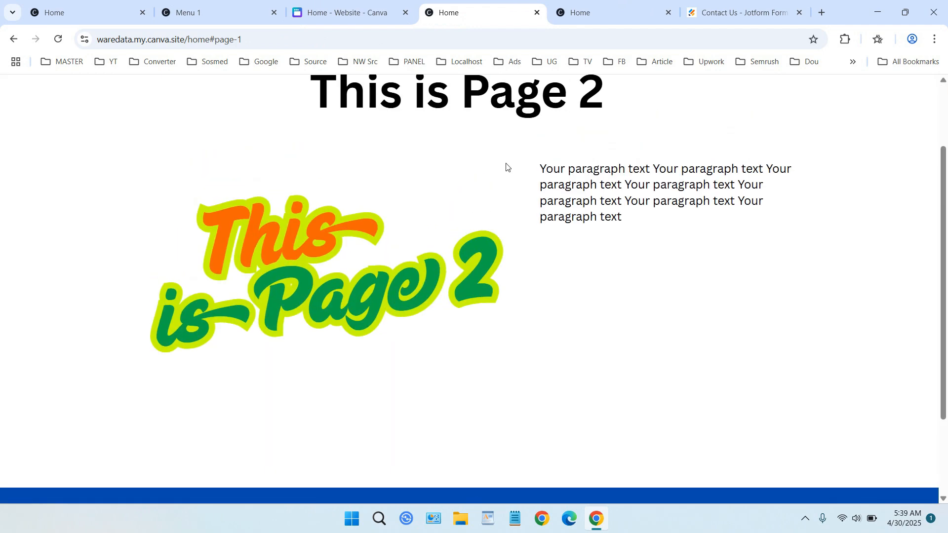
# Step: Open the contact page through the "Contact Us" header link and try to submit the embedded form without filling it in
pyautogui.click(540, 113)
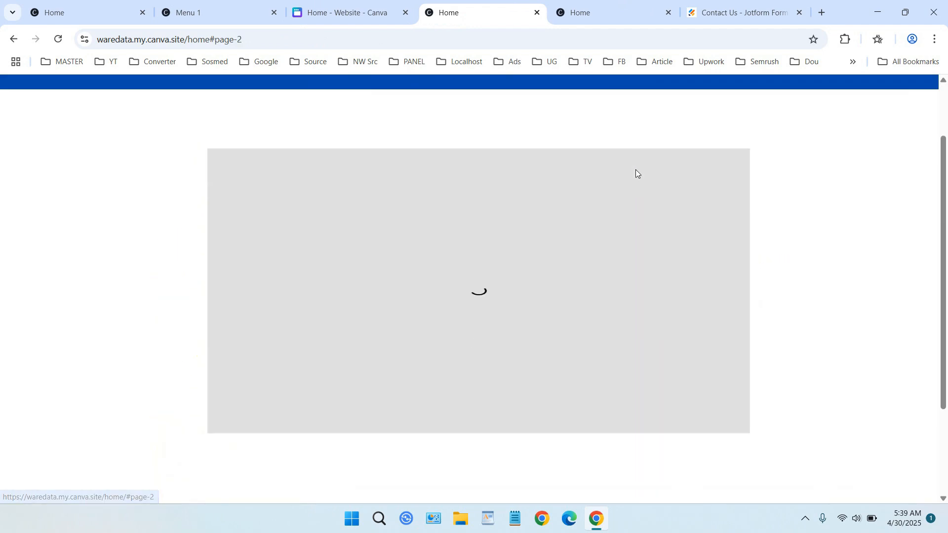
pyautogui.scroll(-3, 635, 175)
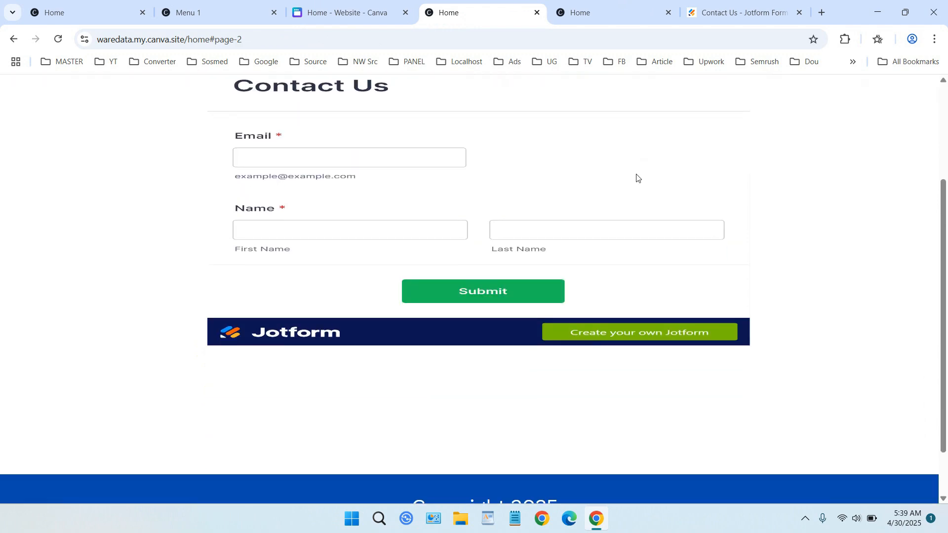
pyautogui.click(518, 290)
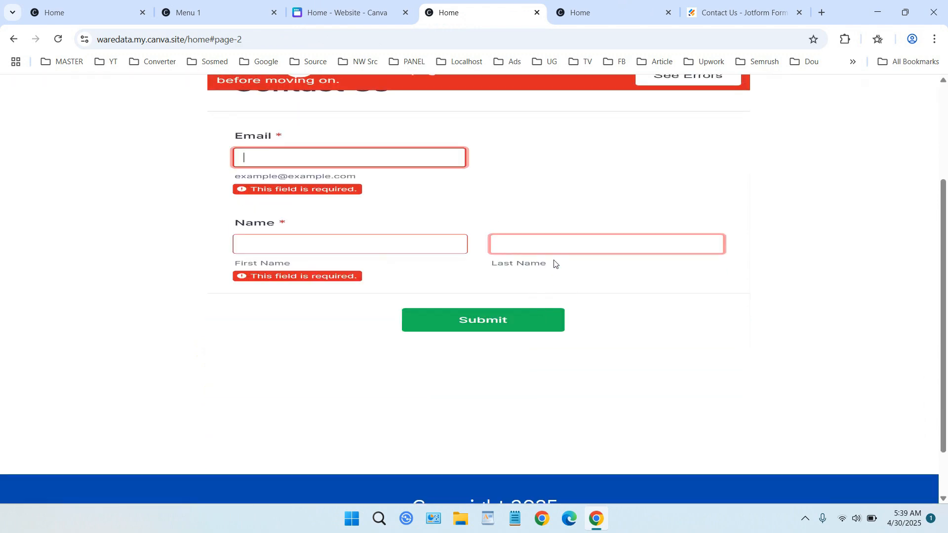
pyautogui.click(529, 322)
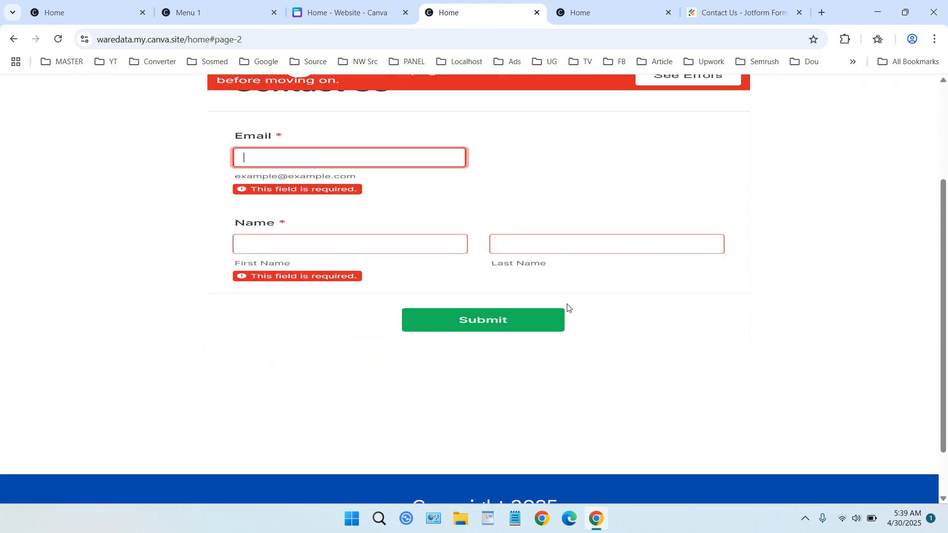
# Step: Test the Page 2 and Home header links from the contact page, ending on the home page
pyautogui.click(456, 118)
pyautogui.click(381, 117)
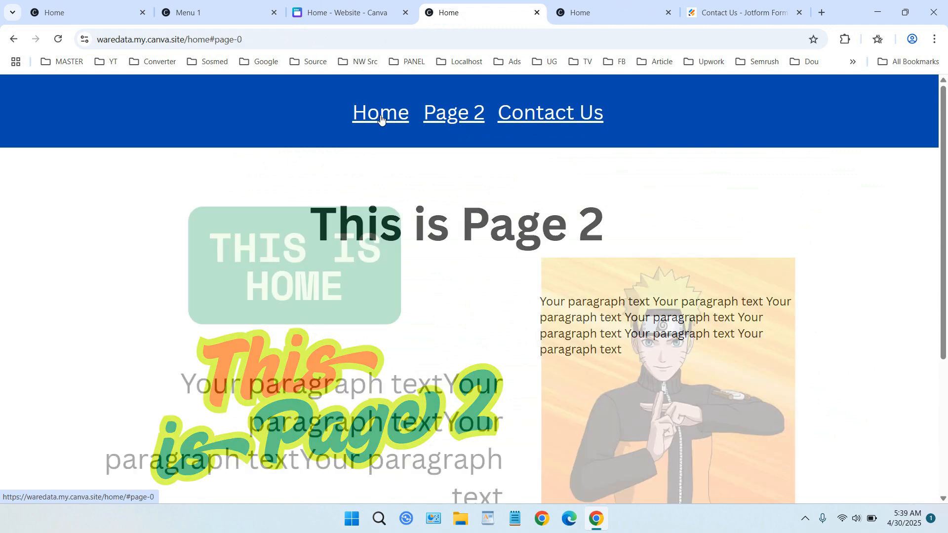
pyautogui.scroll(-4, 565, 168)
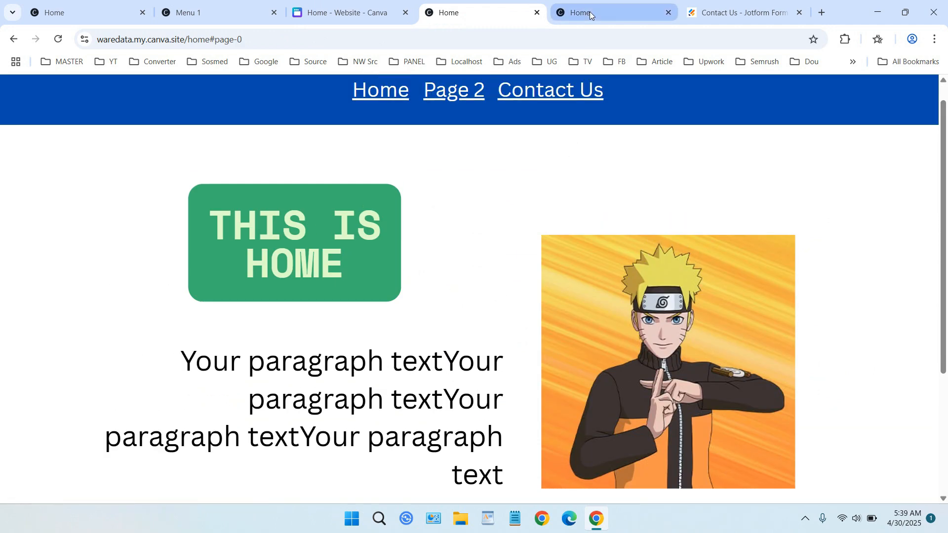
# Step: Switch to the earlier live version with the navigation menu and examine how that menu behaves while moving between header and footer
pyautogui.click(590, 11)
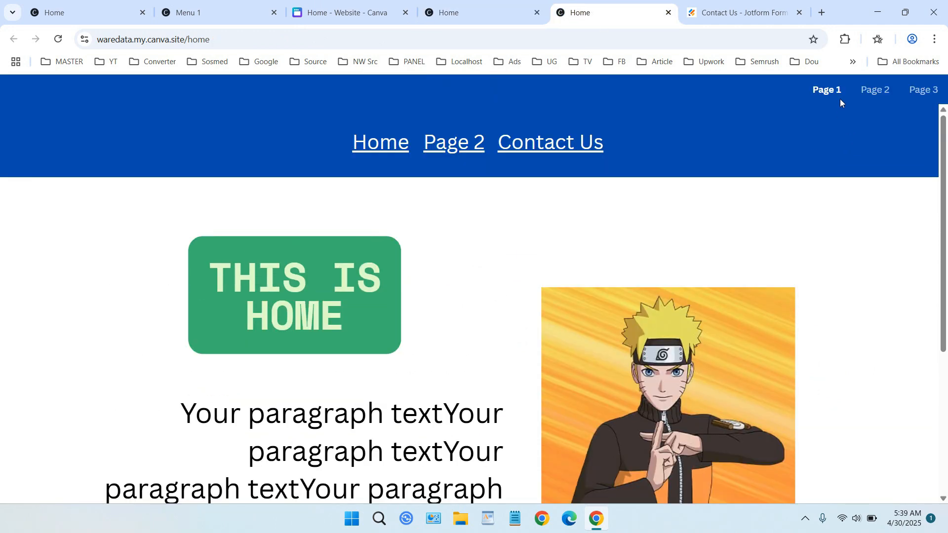
pyautogui.scroll(-5, 923, 163)
pyautogui.scroll(5, 924, 168)
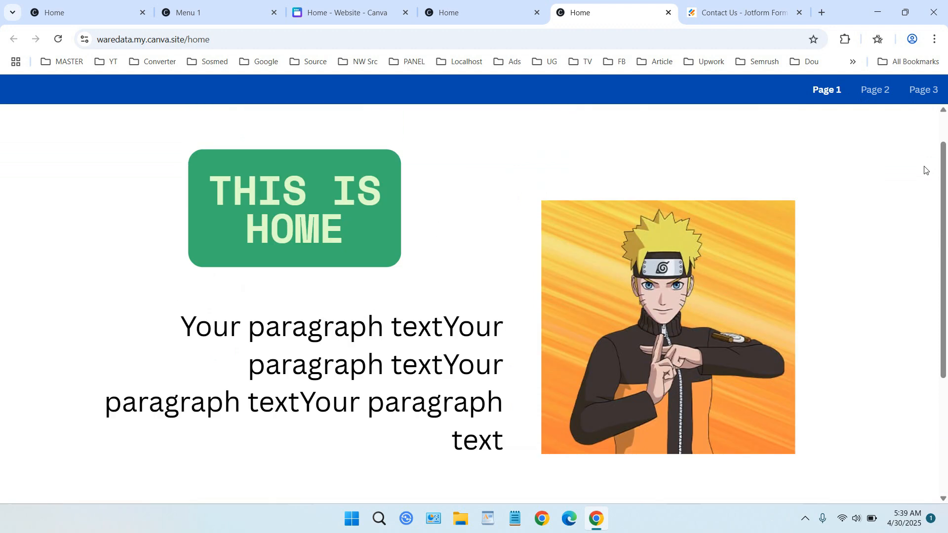
pyautogui.scroll(-4, 924, 169)
pyautogui.scroll(-1, 925, 170)
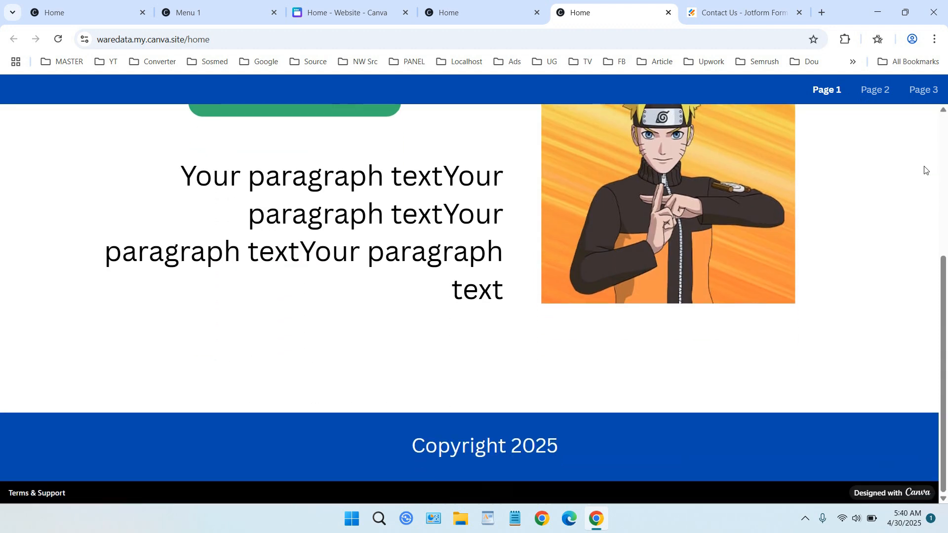
pyautogui.scroll(5, 865, 160)
pyautogui.scroll(-5, 866, 158)
pyautogui.scroll(5, 912, 111)
pyautogui.scroll(-5, 933, 168)
pyautogui.scroll(5, 933, 173)
pyautogui.scroll(-4, 934, 174)
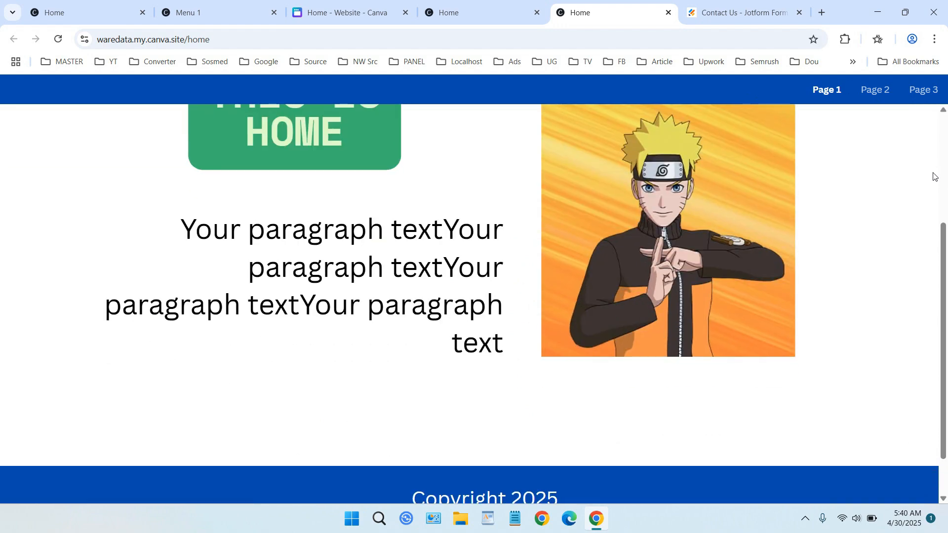
pyautogui.scroll(4, 878, 123)
# Step: Test the Page 2, Page 3 and Page 1 links of the built-in navigation menu and review the home page again
pyautogui.click(876, 91)
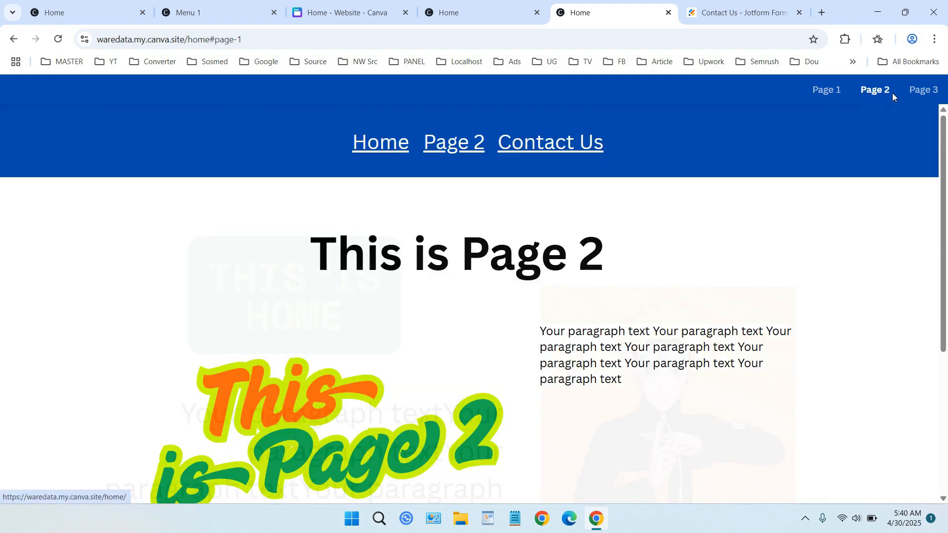
pyautogui.click(924, 90)
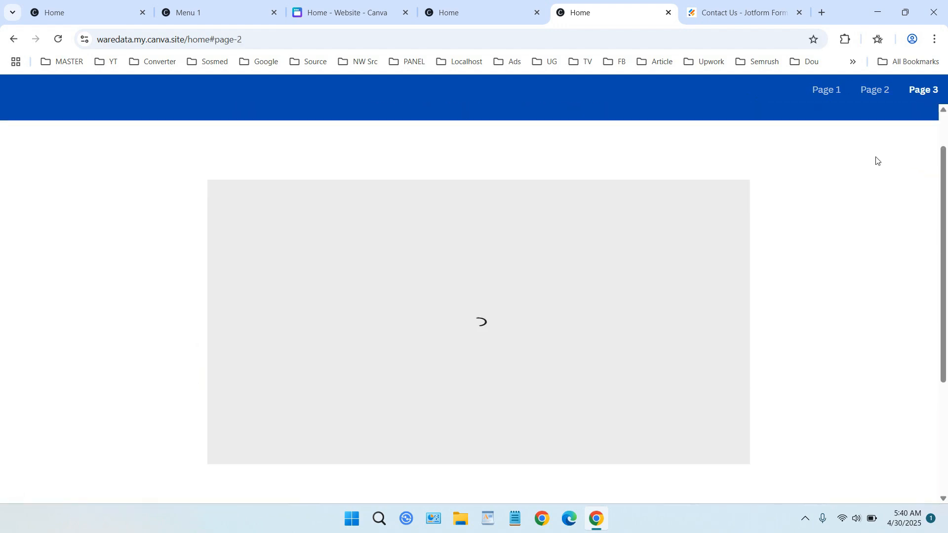
pyautogui.scroll(5, 873, 129)
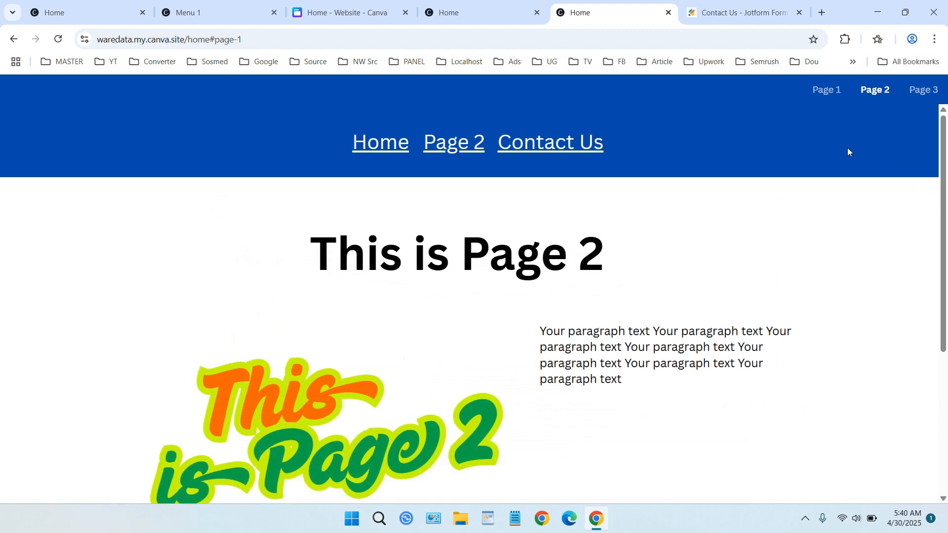
pyautogui.click(825, 91)
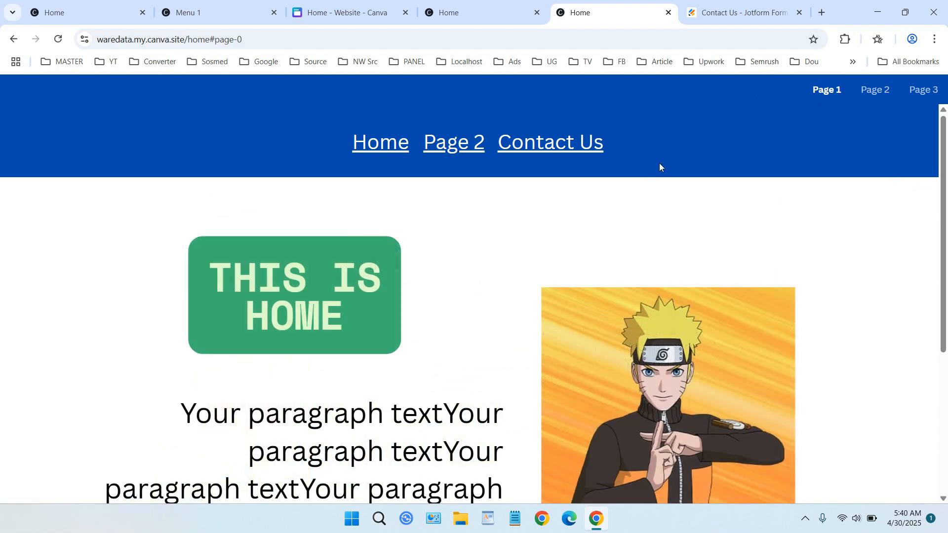
pyautogui.scroll(-3, 659, 163)
pyautogui.scroll(3, 660, 163)
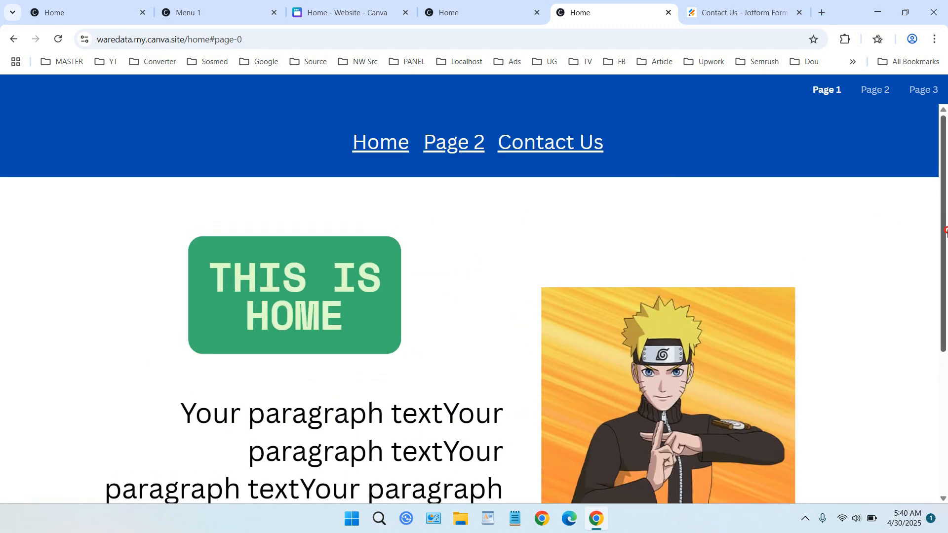
pyautogui.moveTo(944, 222); pyautogui.dragTo(945, 249)
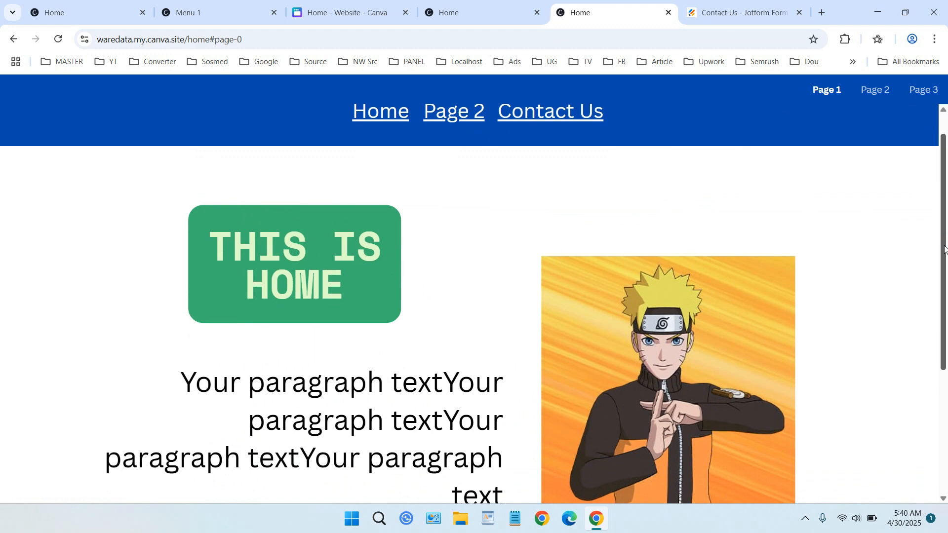